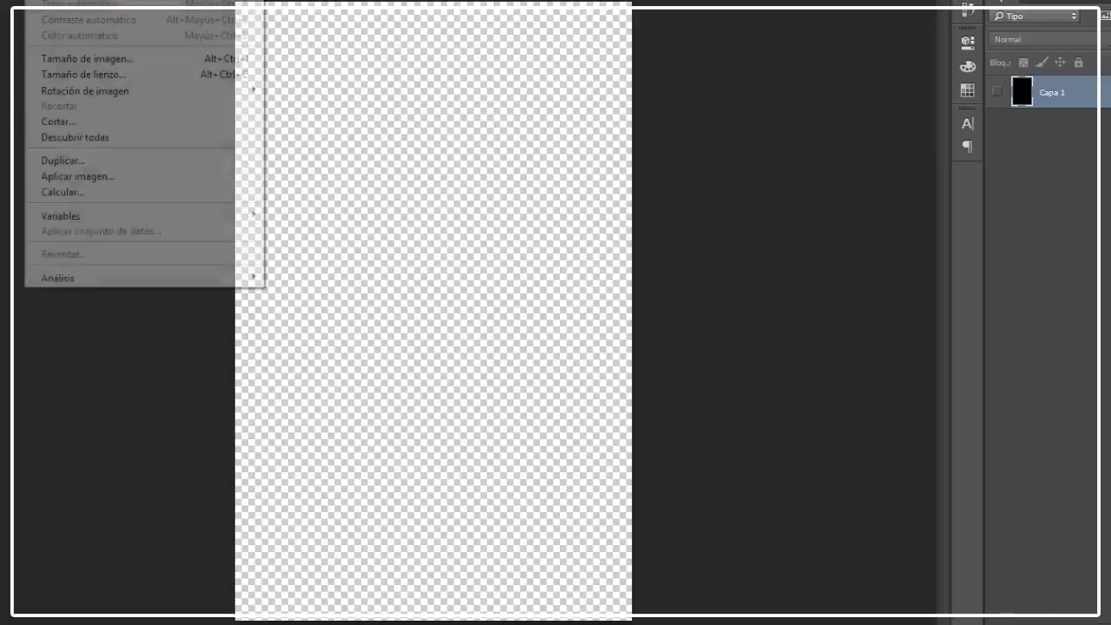
{"action": "left_click", "coordinate": [124, 54]}
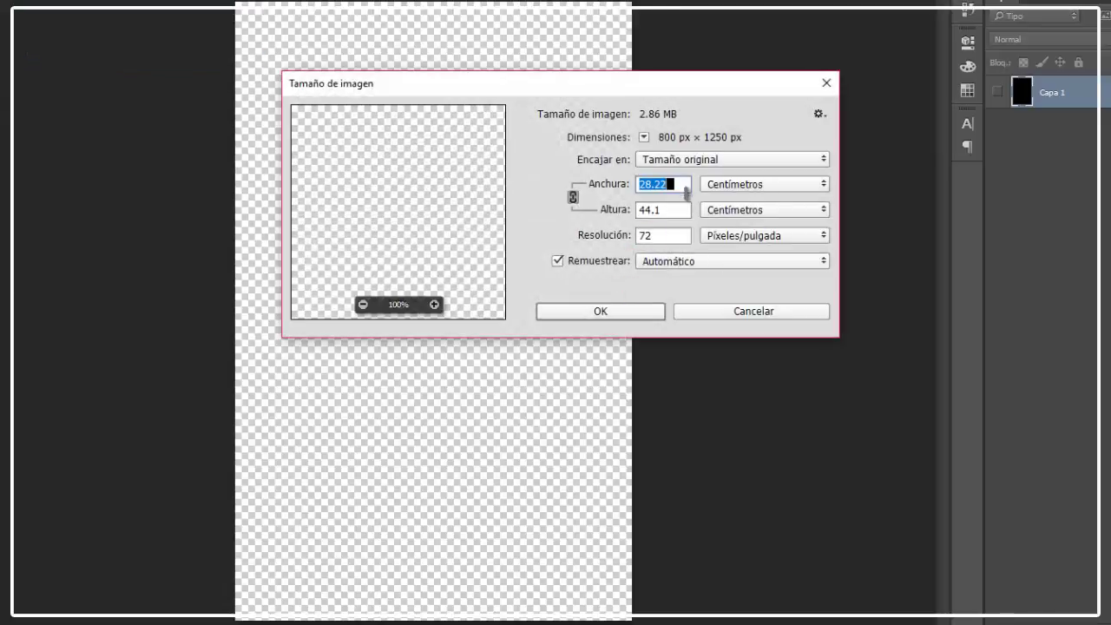
{"action": "left_click", "coordinate": [764, 185]}
{"action": "left_click", "coordinate": [753, 214]}
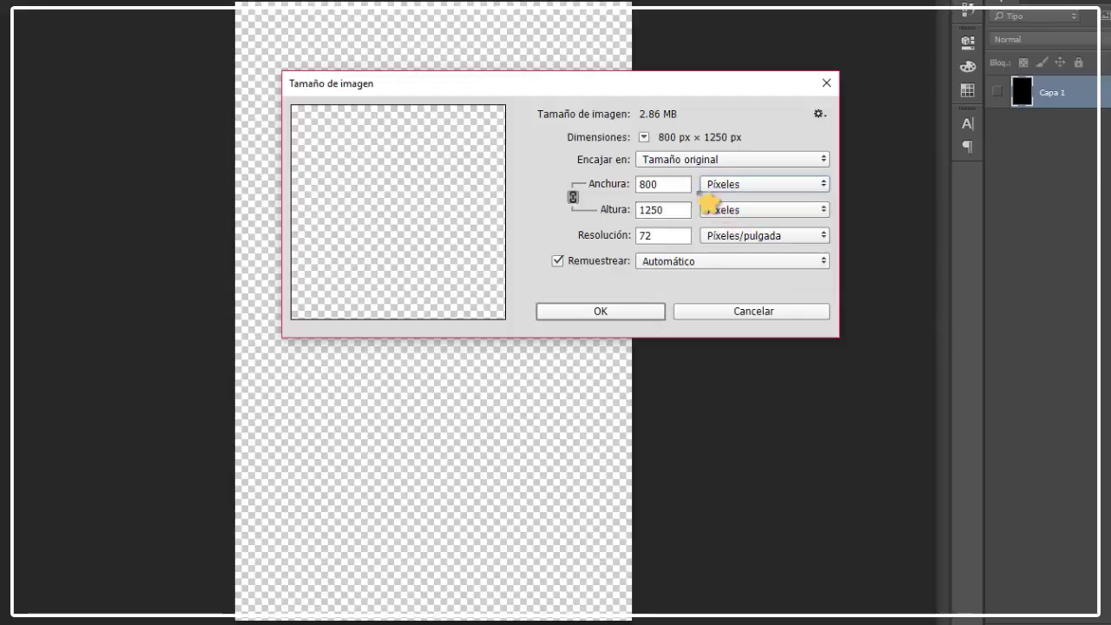
{"action": "double_click", "coordinate": [650, 184]}
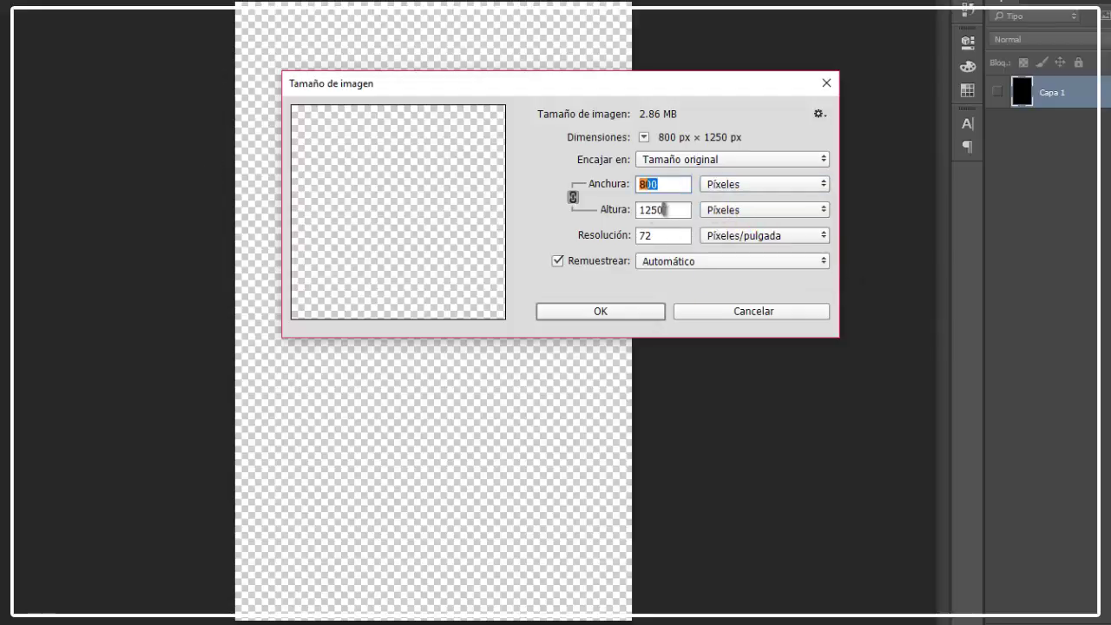
{"action": "type", "text": "740"}
{"action": "key", "text": "Tab"}
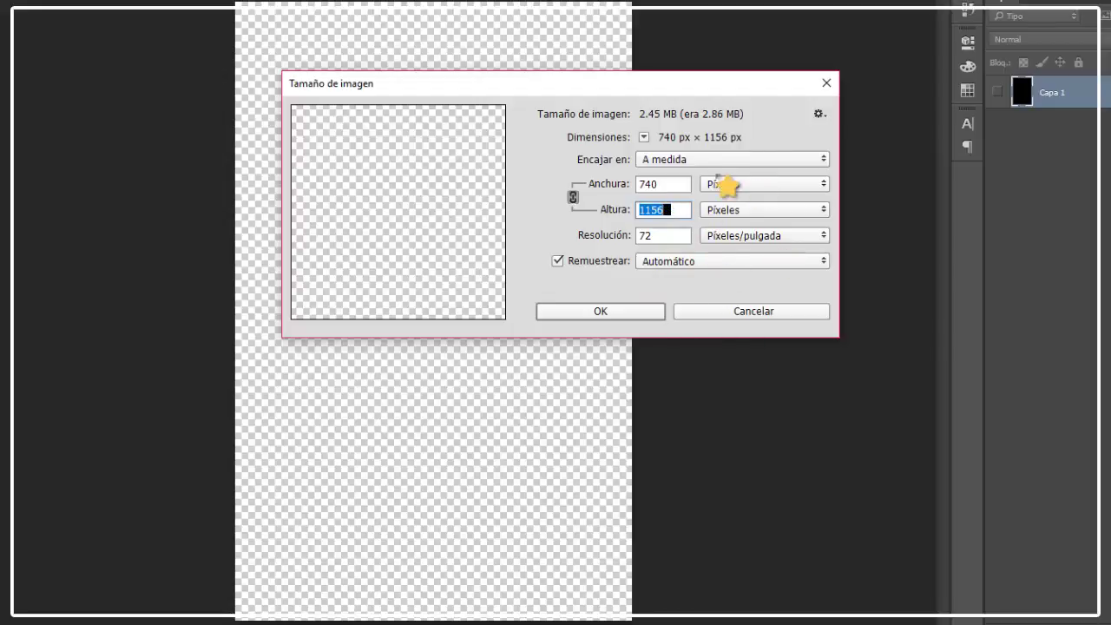
{"action": "left_click_drag", "start_coordinate": [614, 213], "coordinate": [634, 208]}
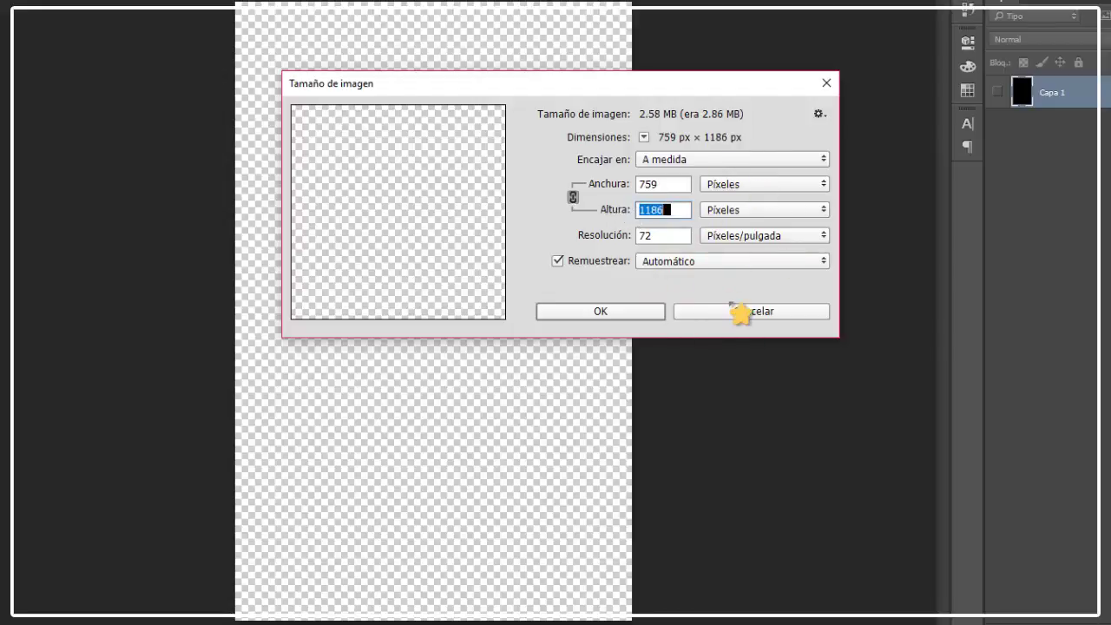
{"action": "left_click", "coordinate": [731, 309]}
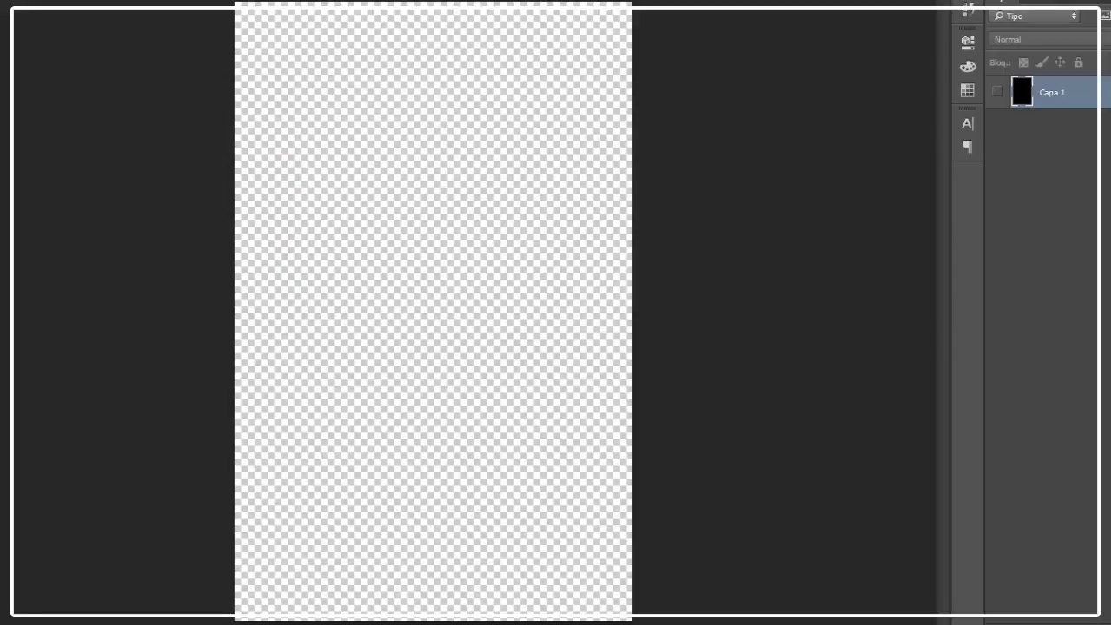
Step: Switch to File Explorer, open the Materias folder inside wattpad and examine the source images for the design
{"action": "left_click_drag", "start_coordinate": [494, 416], "coordinate": [458, 439]}
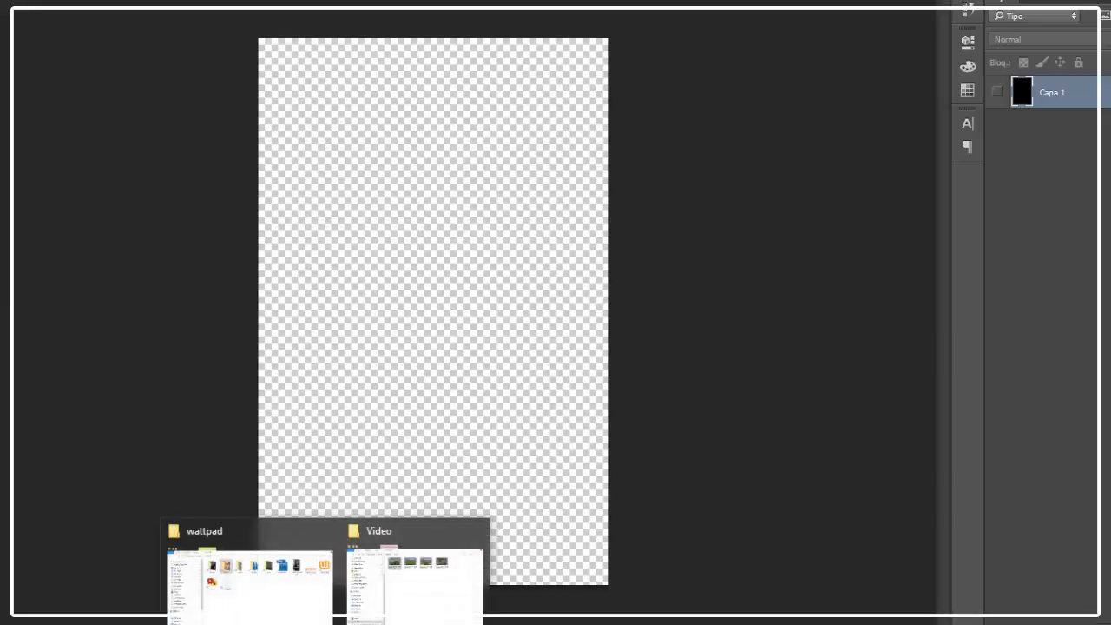
{"action": "left_click", "coordinate": [303, 590]}
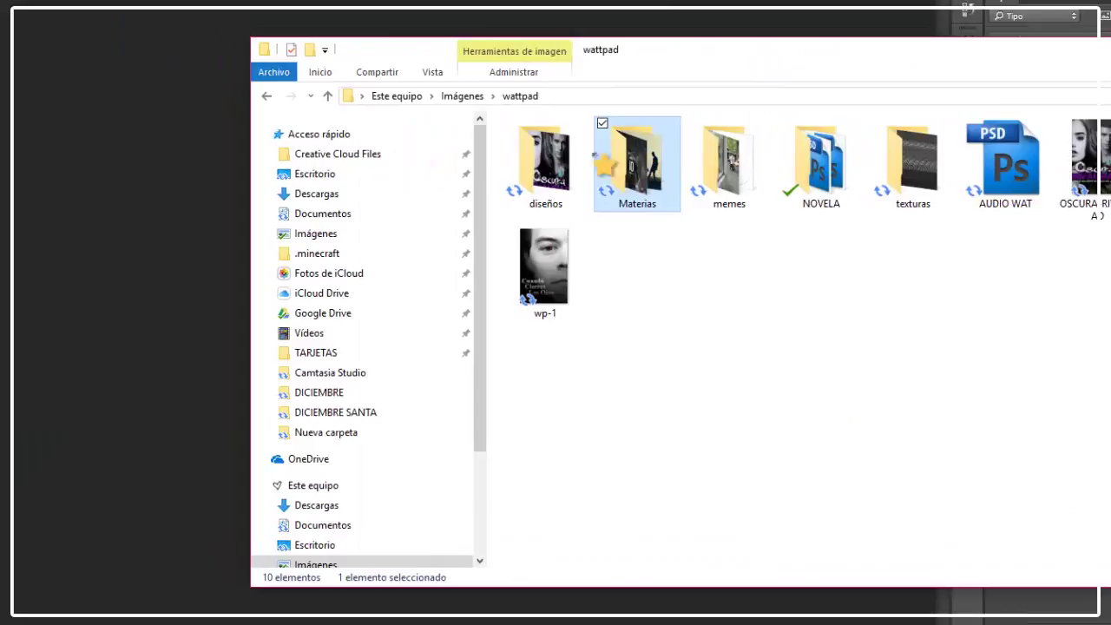
{"action": "double_click", "coordinate": [261, 61]}
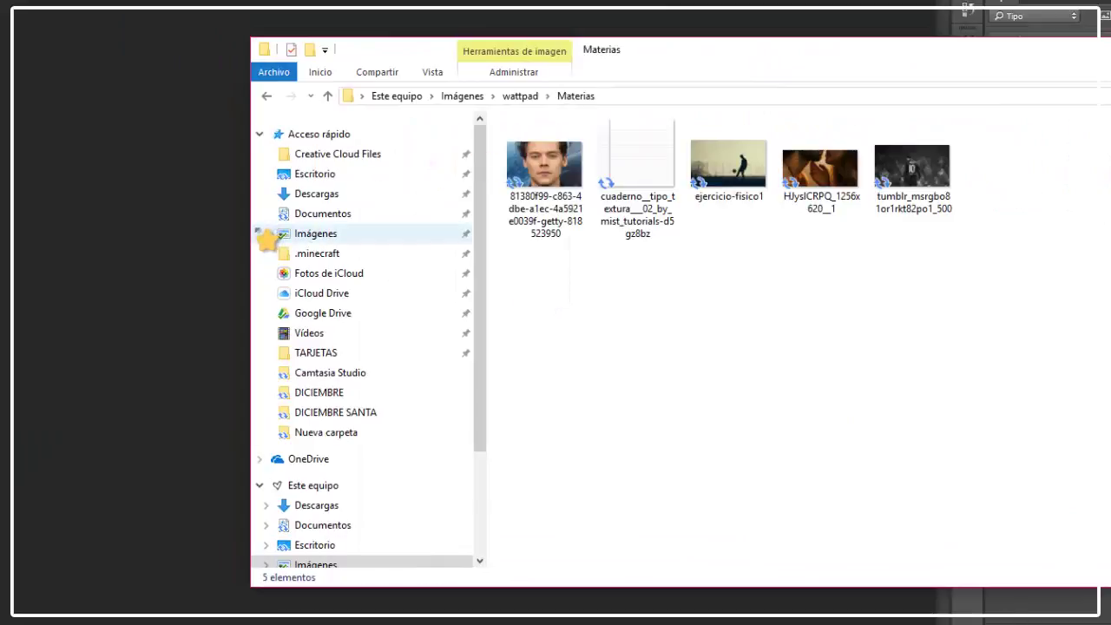
{"action": "left_click_drag", "start_coordinate": [252, 240], "coordinate": [694, 235]}
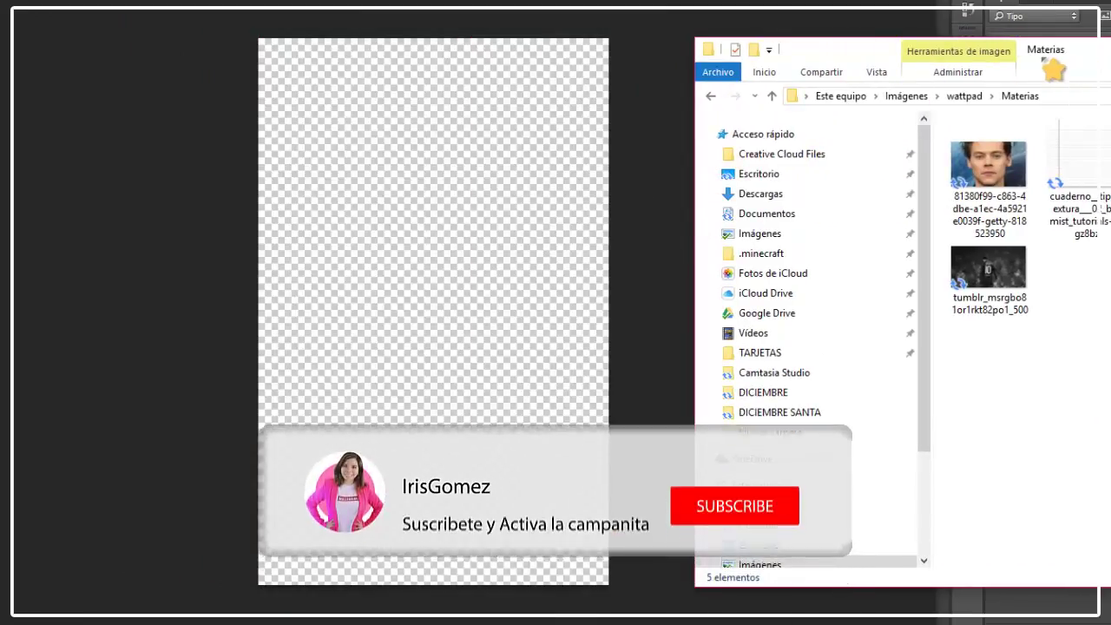
{"action": "left_click_drag", "start_coordinate": [1022, 44], "coordinate": [905, 29]}
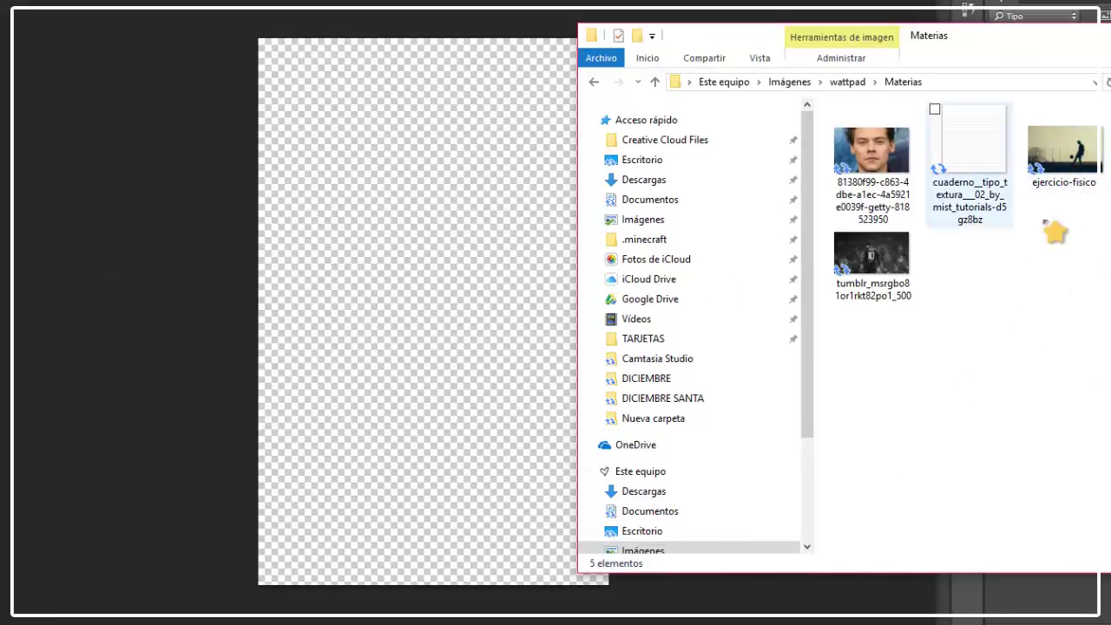
{"action": "left_click", "coordinate": [308, 260]}
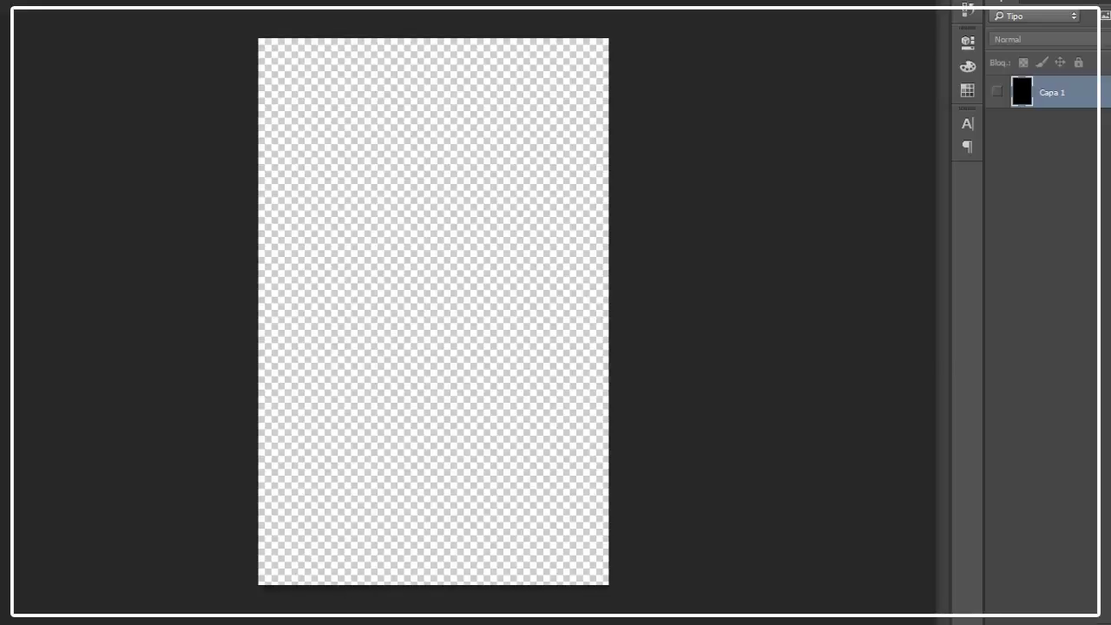
{"action": "mouse_move", "coordinate": [328, 620]}
{"action": "left_click", "coordinate": [278, 577]}
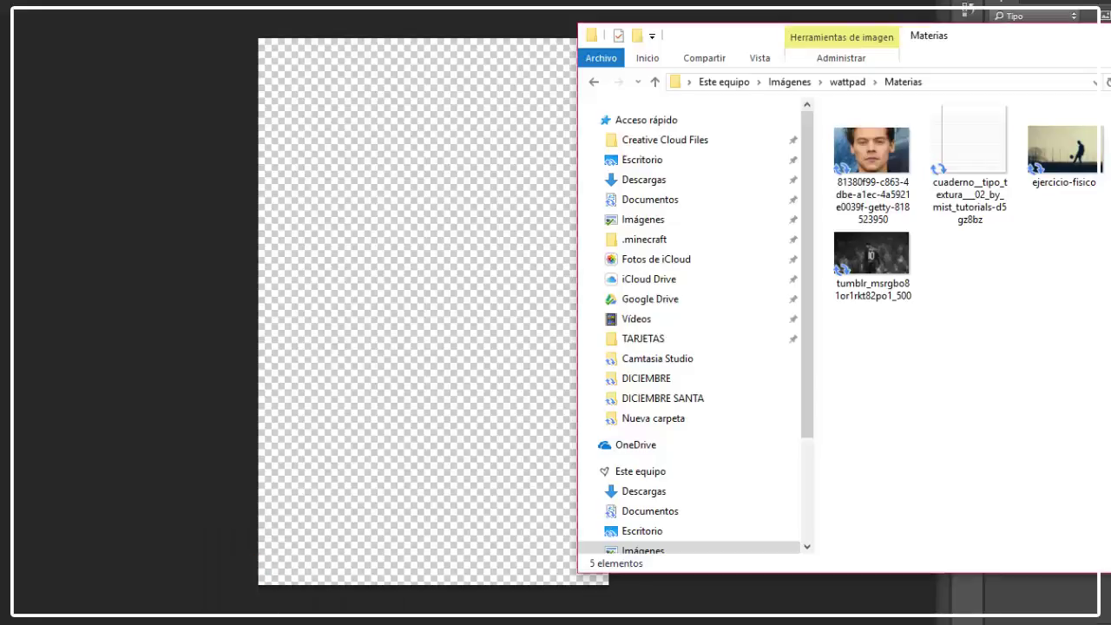
{"action": "left_click", "coordinate": [91, 90]}
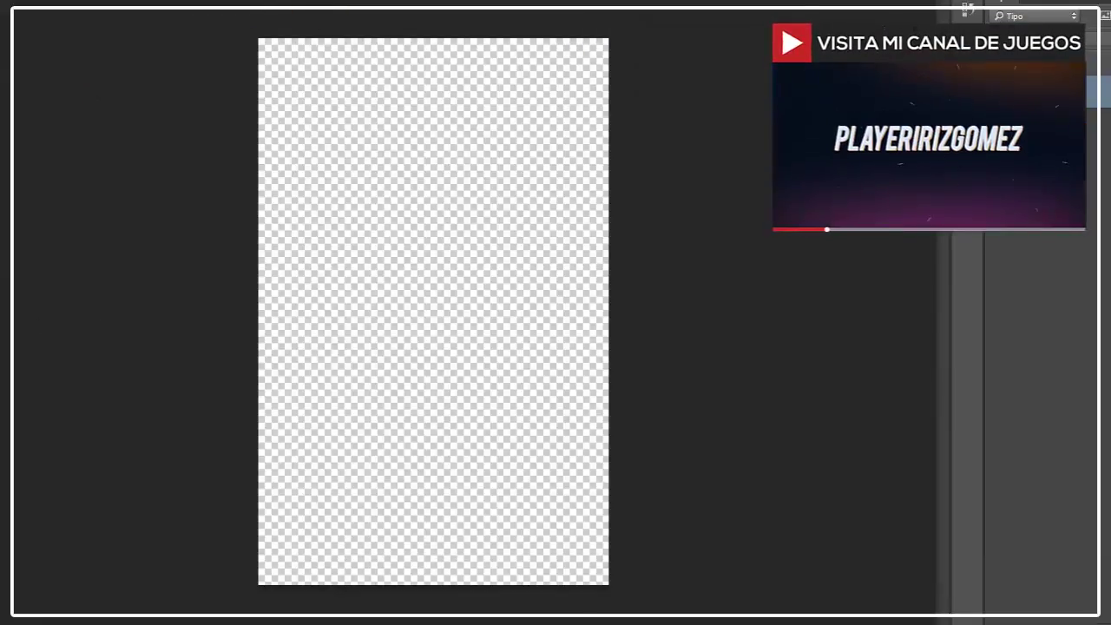
Step: Draw a white rectangle about 1115 × 326 px spanning beyond the canvas width and move it to mid-canvas
{"action": "right_click", "coordinate": [2, 382]}
{"action": "left_click", "coordinate": [18, 396]}
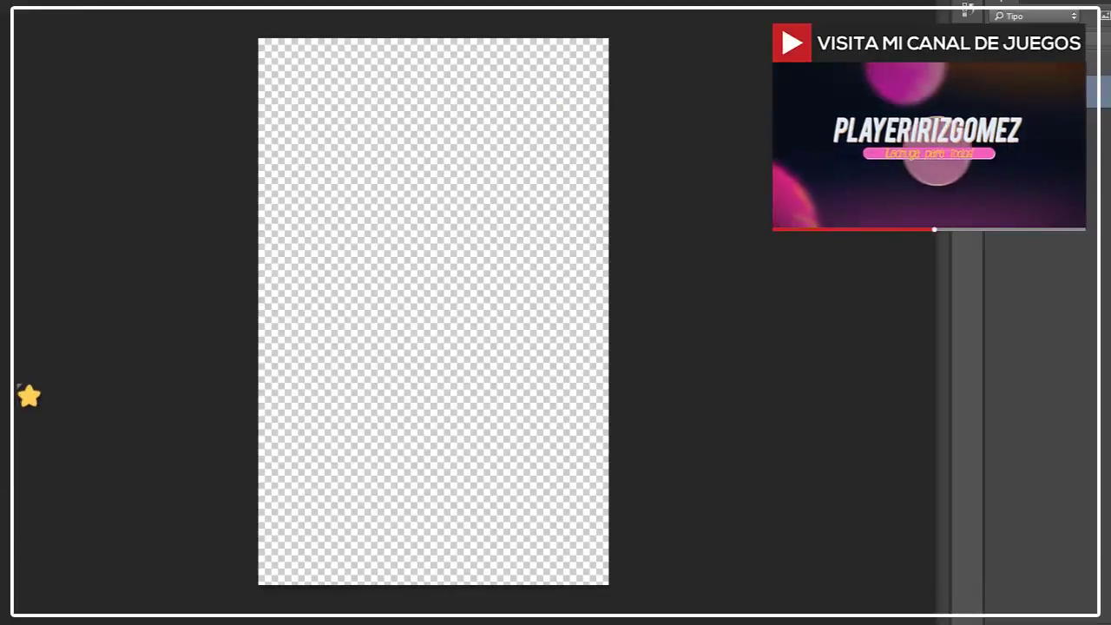
{"action": "left_click_drag", "start_coordinate": [199, 30], "coordinate": [685, 171]}
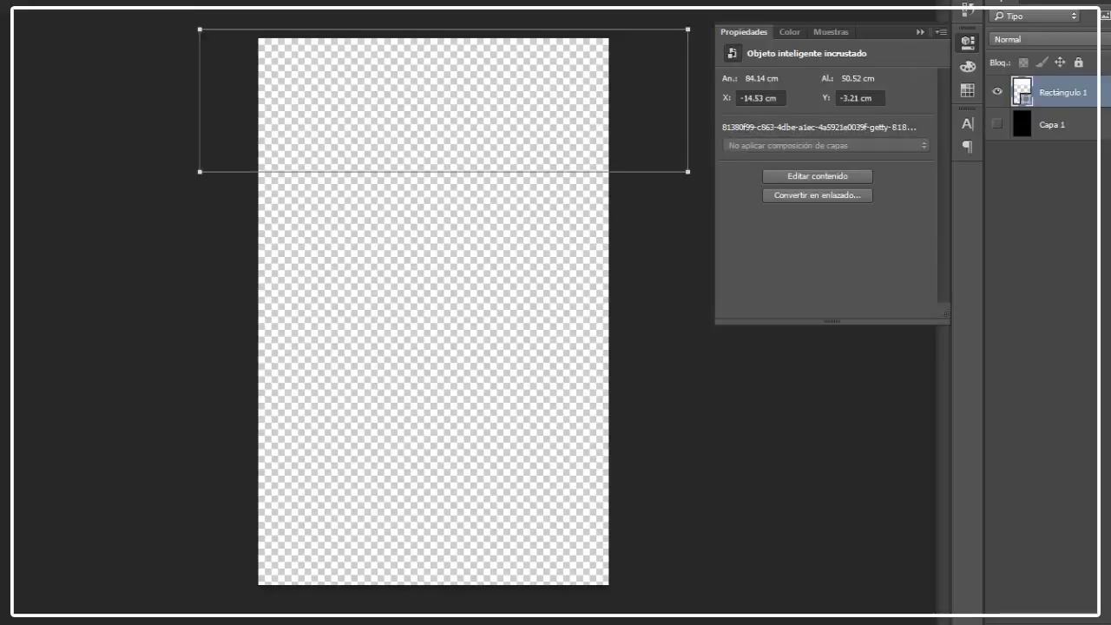
{"action": "key", "text": "Return"}
{"action": "left_click_drag", "start_coordinate": [392, 153], "coordinate": [396, 308]}
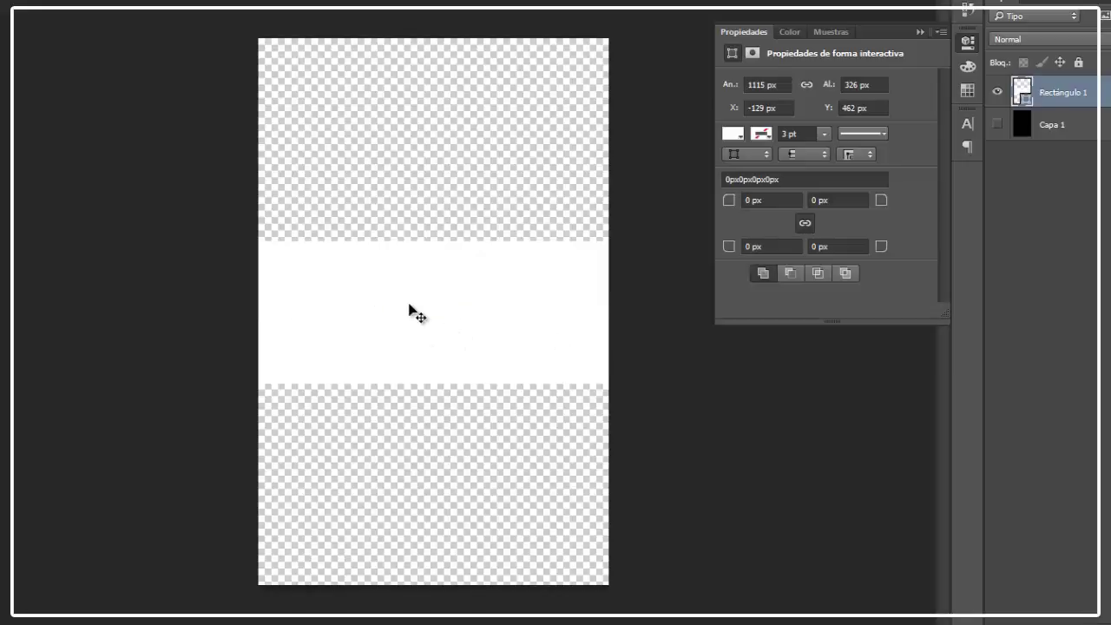
Step: Draw a thin white rectangle about 1121 × 73 px along the canvas's bottom edge, spanning its full width
{"action": "key", "text": "u"}
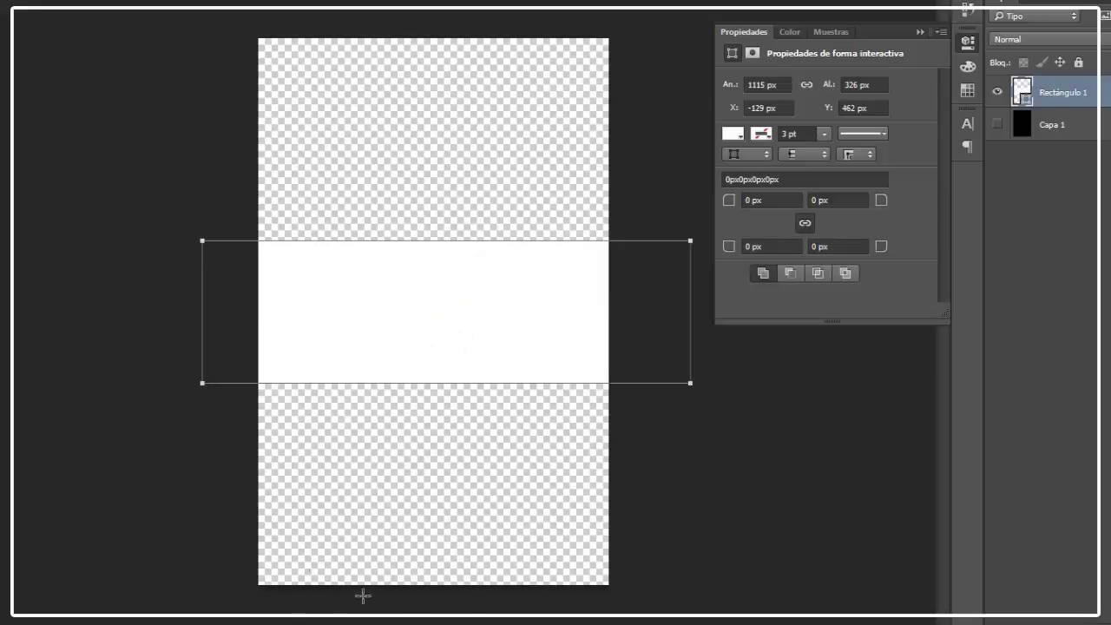
{"action": "left_click_drag", "start_coordinate": [202, 558], "coordinate": [694, 590]}
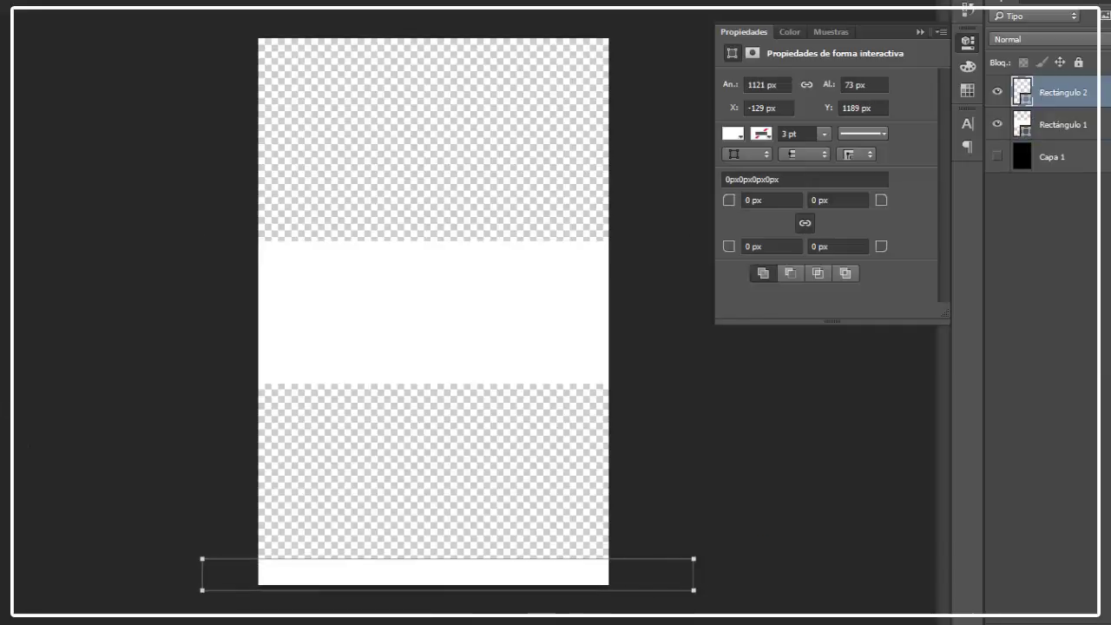
{"action": "key", "text": "v"}
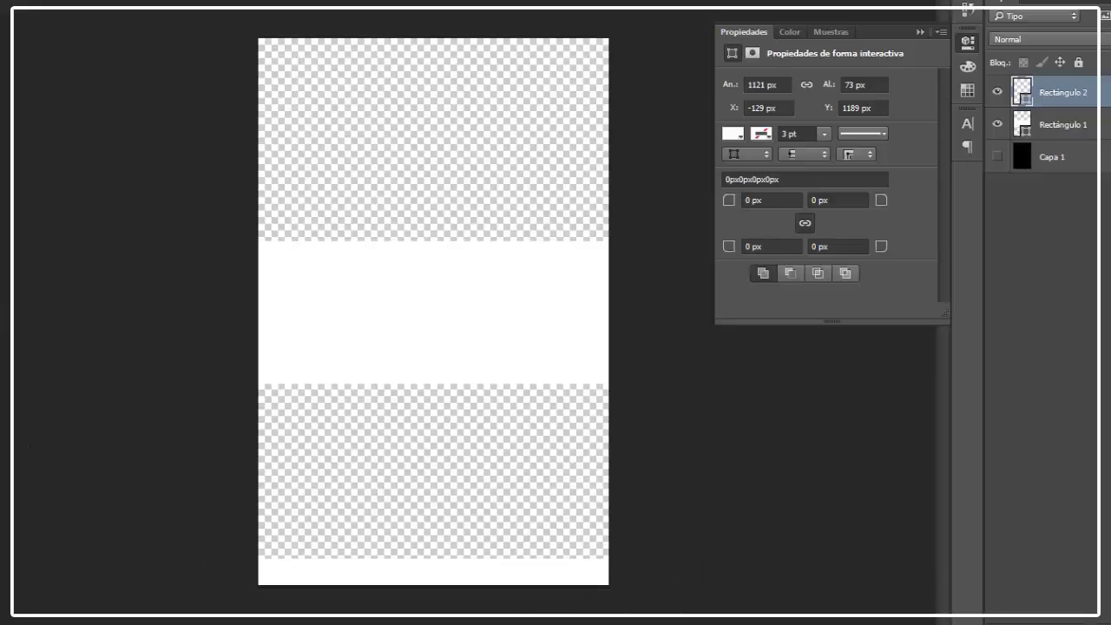
Step: Draw a red-filled rectangle about 1353 × 514 px over the canvas's upper area and place its layer directly below Rectángulo 1
{"action": "key", "text": "u"}
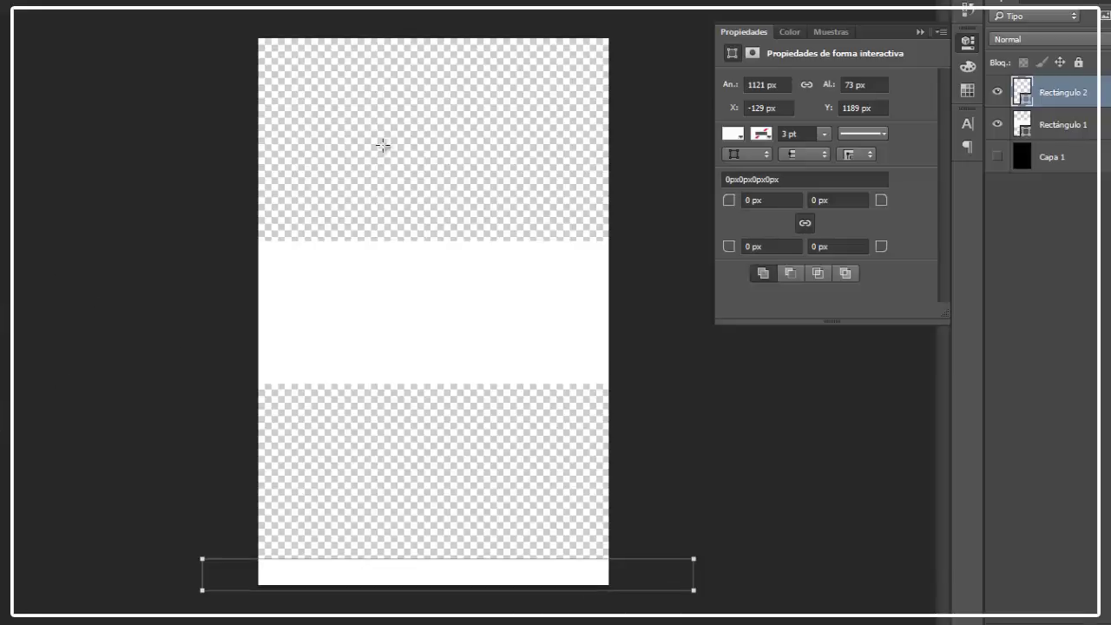
{"action": "left_click_drag", "start_coordinate": [164, 18], "coordinate": [755, 244]}
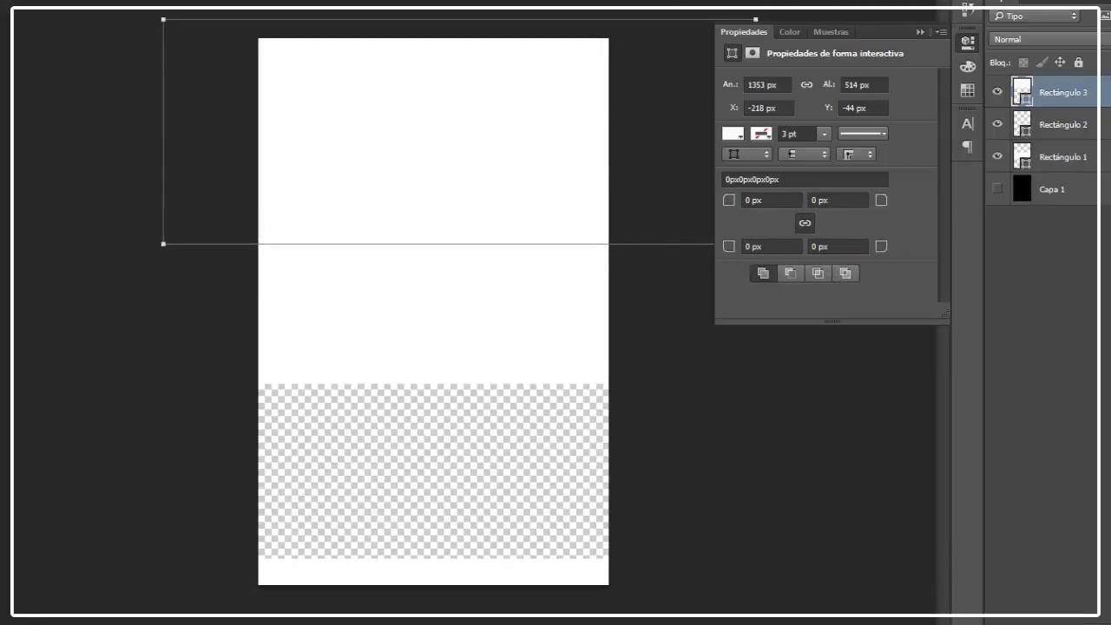
{"action": "left_click", "coordinate": [733, 134]}
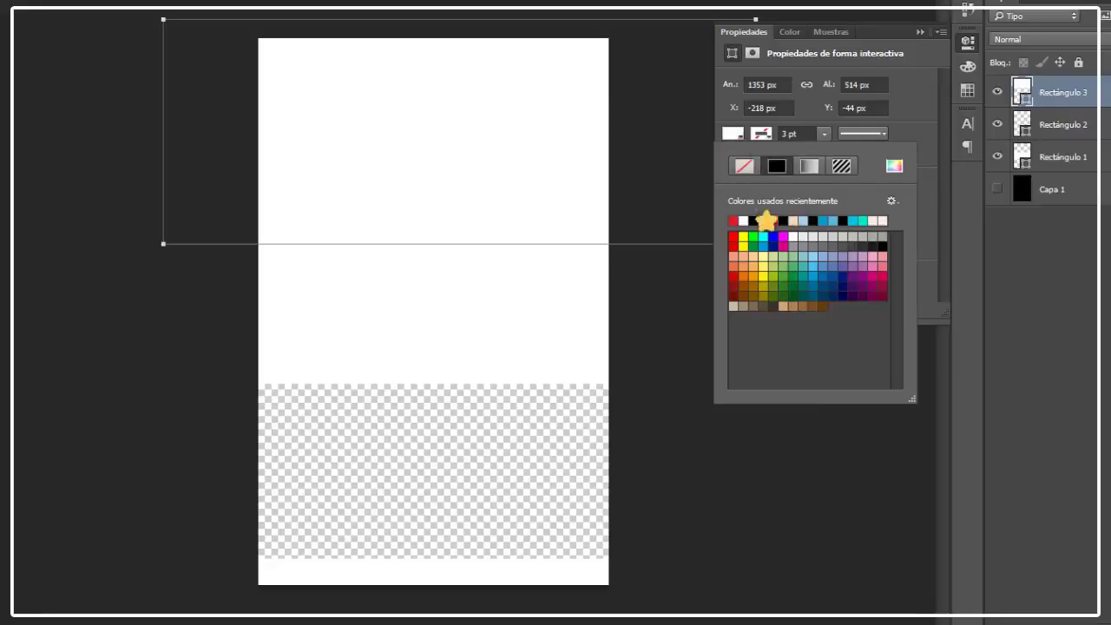
{"action": "left_click", "coordinate": [733, 221]}
{"action": "left_click", "coordinate": [1076, 92]}
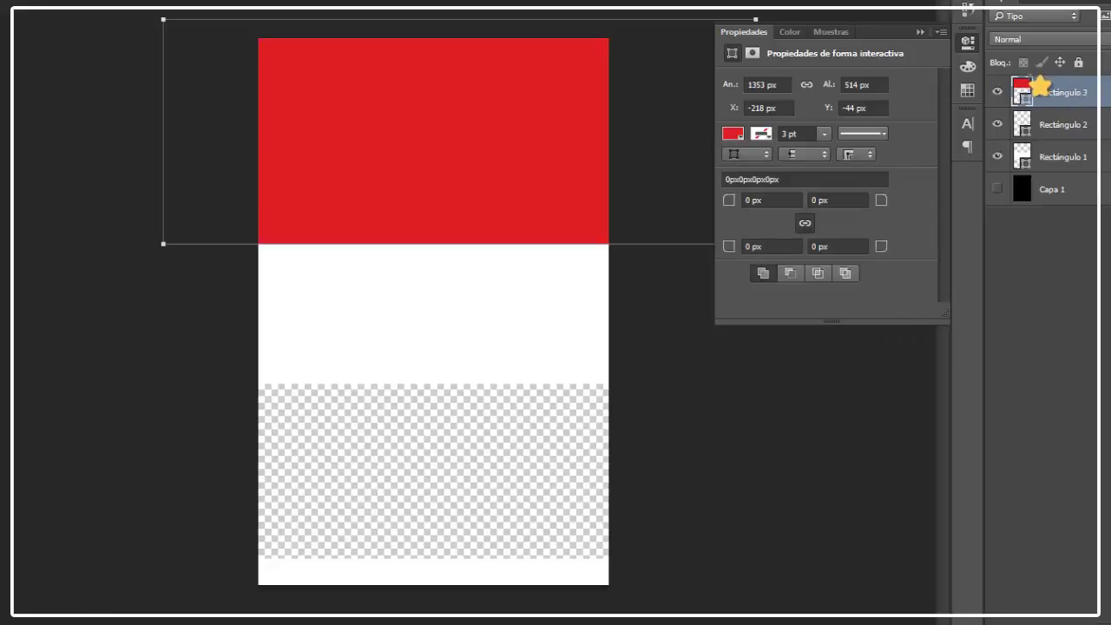
{"action": "left_click_drag", "start_coordinate": [1039, 85], "coordinate": [1027, 173]}
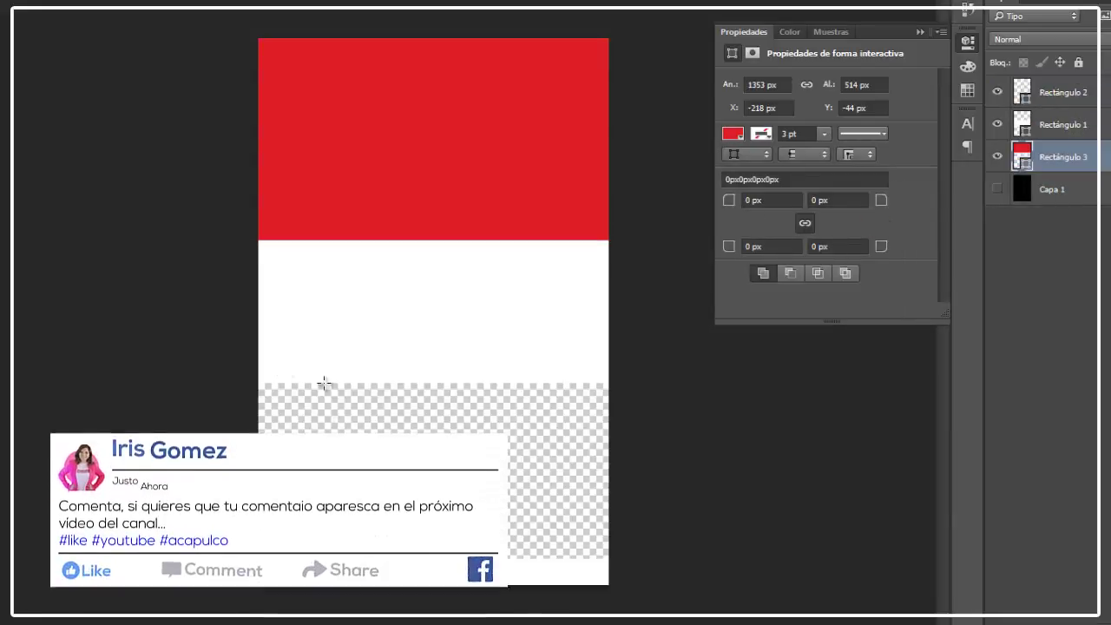
Step: Draw a red rectangle about 963 × 436 px covering the empty area between the two white bands
{"action": "left_click_drag", "start_coordinate": [235, 374], "coordinate": [656, 564]}
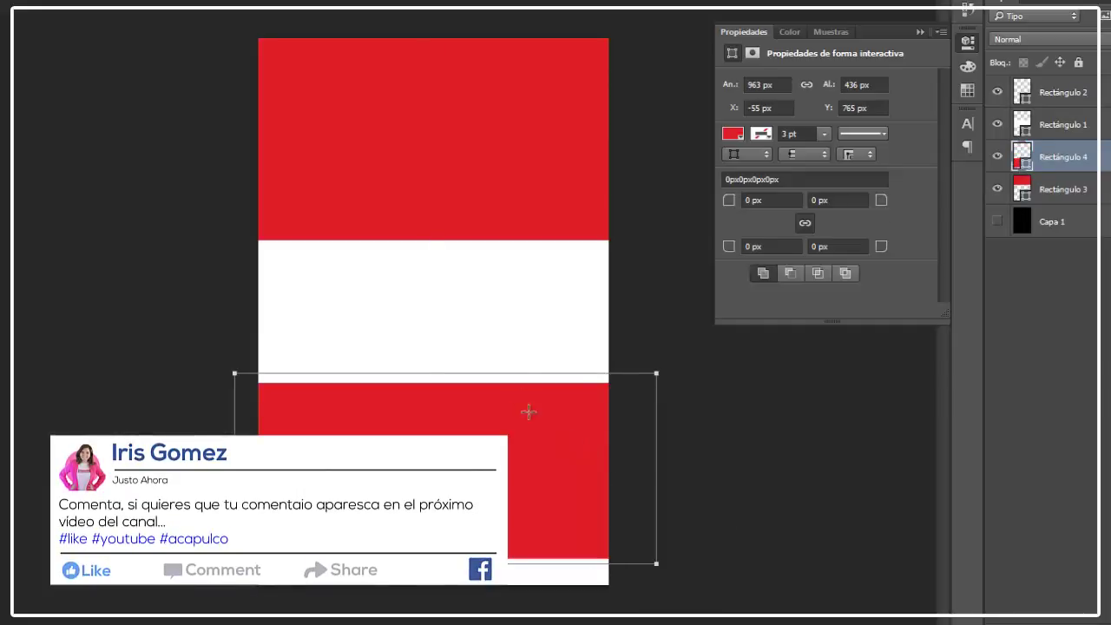
{"action": "key", "text": "Return"}
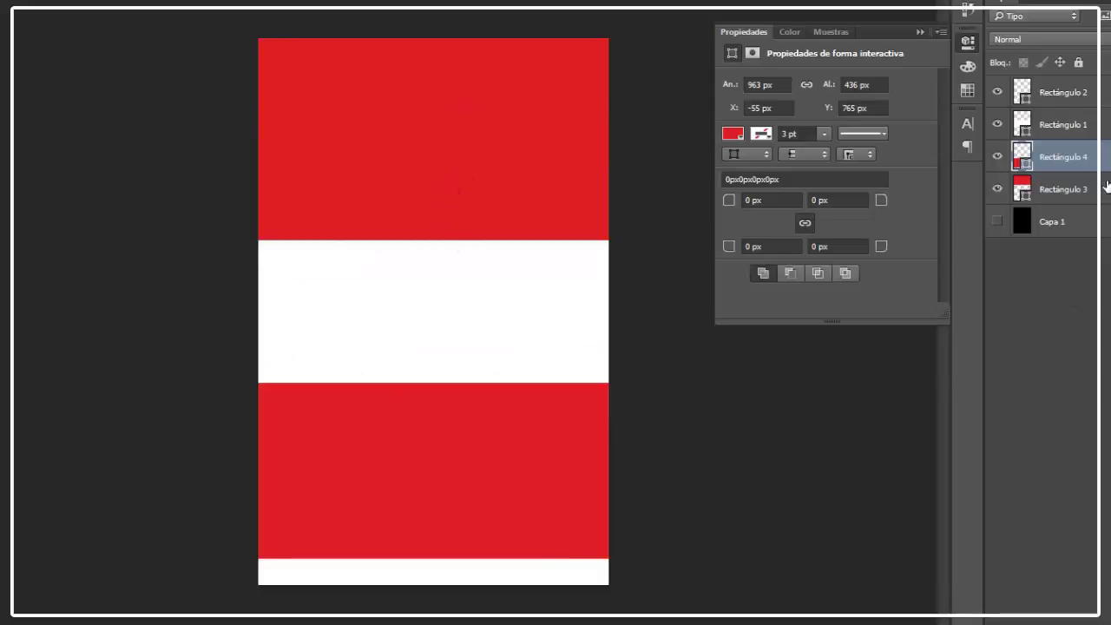
Step: Move the upper red rectangle up to about Y -83 px and raise the middle white band to meet its lower edge
{"action": "left_click", "coordinate": [1077, 187]}
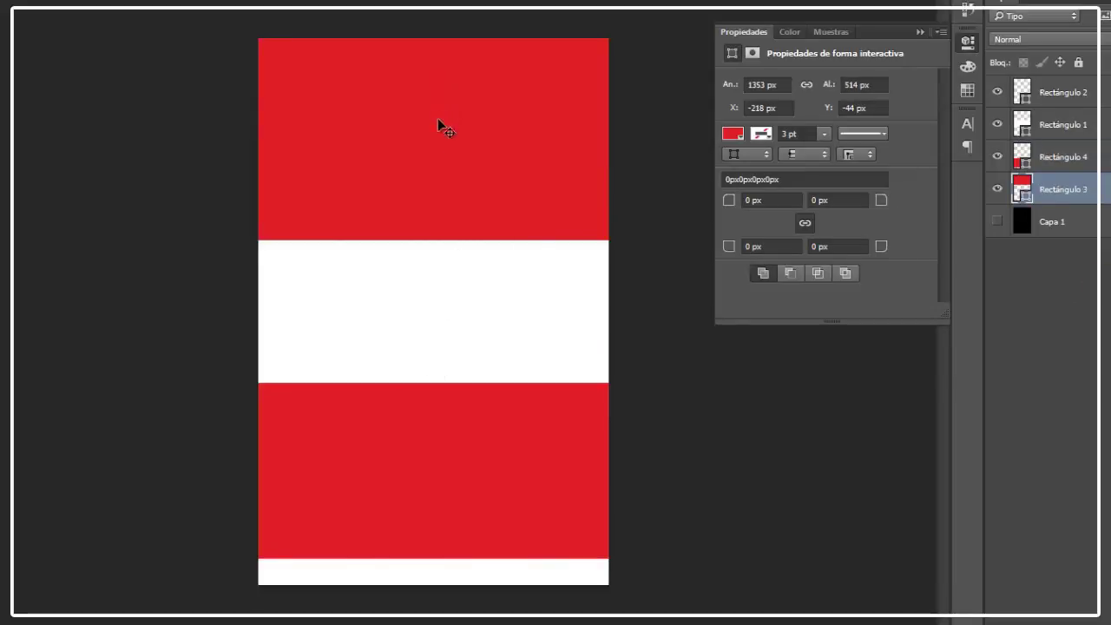
{"action": "left_click_drag", "start_coordinate": [434, 129], "coordinate": [444, 157]}
{"action": "left_click", "coordinate": [478, 248]}
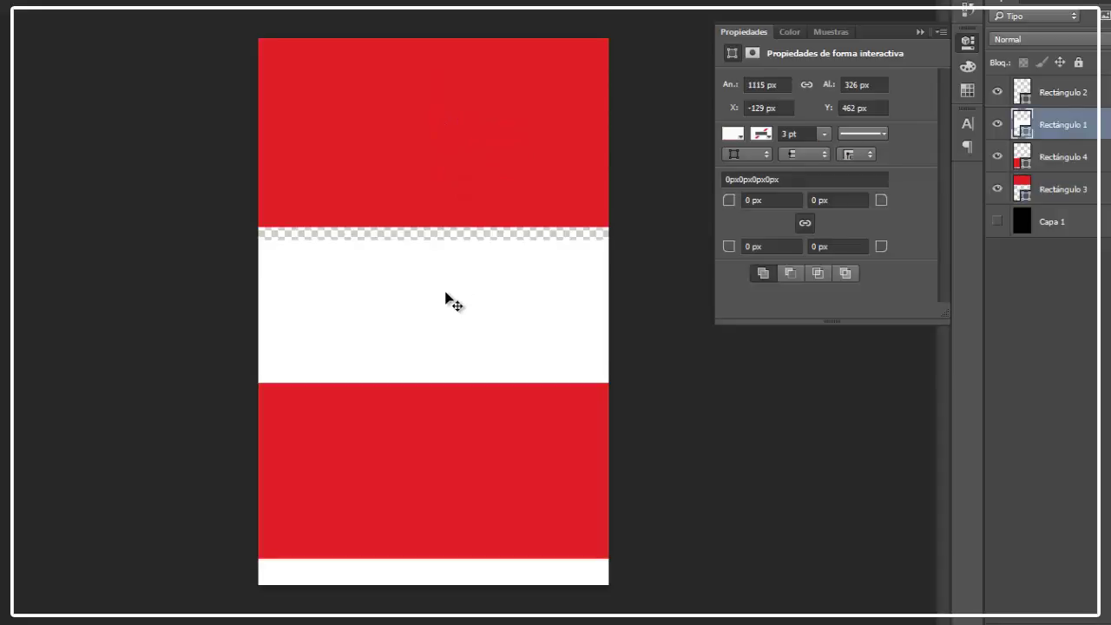
{"action": "left_click_drag", "start_coordinate": [446, 300], "coordinate": [449, 287]}
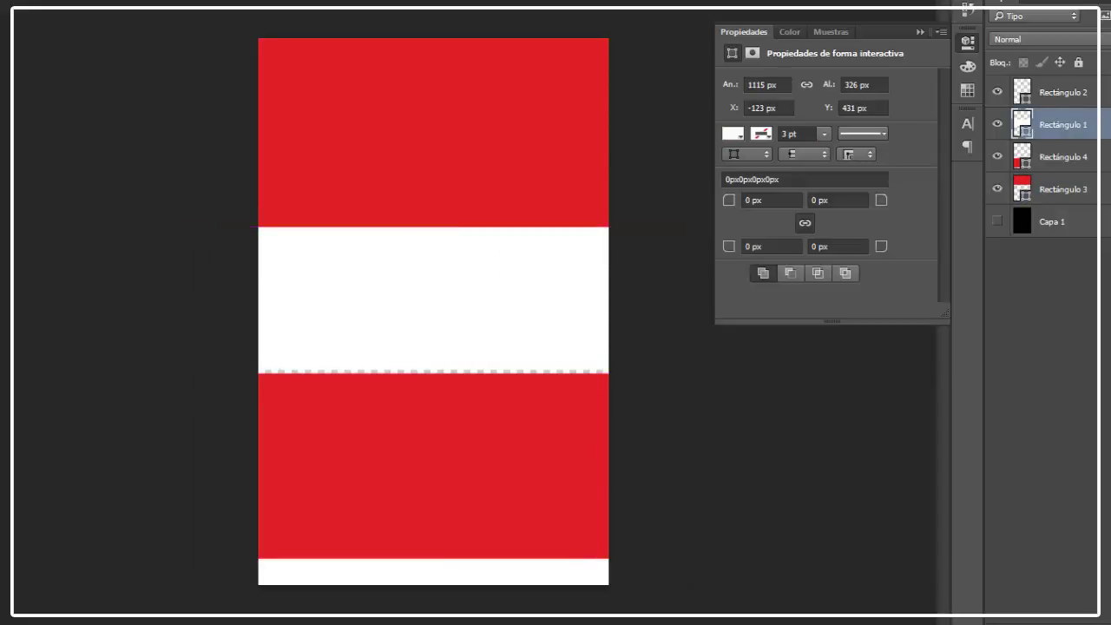
Step: Move the lower red rectangle up and resize it to about 999 × 452 px to fill the gap between the white bands
{"action": "left_click", "coordinate": [1045, 162]}
{"action": "left_click_drag", "start_coordinate": [392, 428], "coordinate": [394, 422]}
{"action": "key", "text": "ctrl+t"}
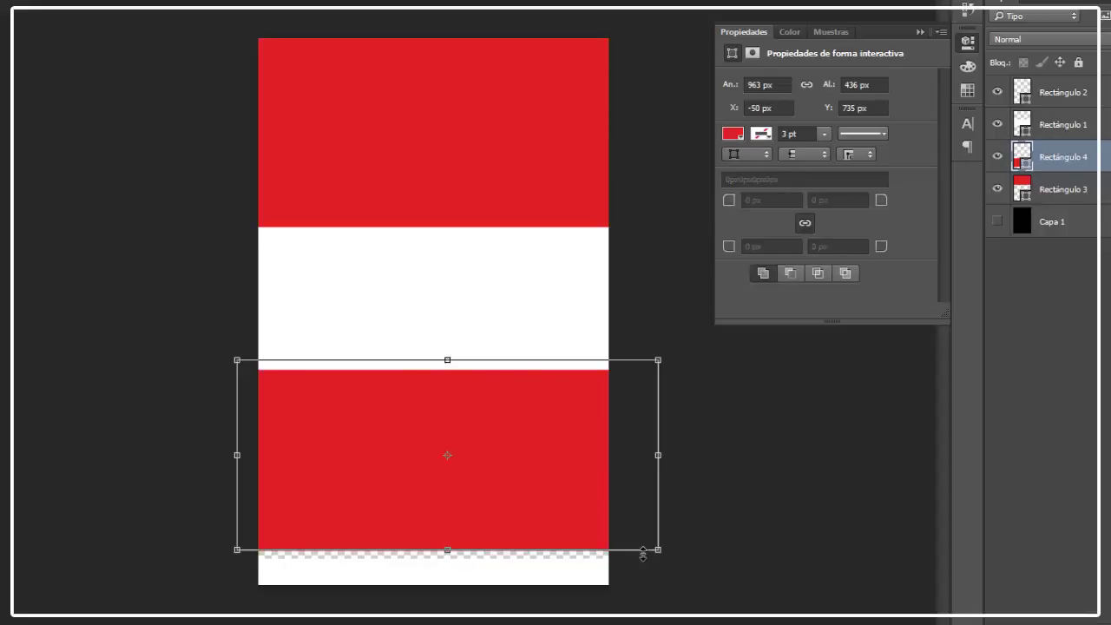
{"action": "left_click_drag", "start_coordinate": [660, 564], "coordinate": [675, 566]}
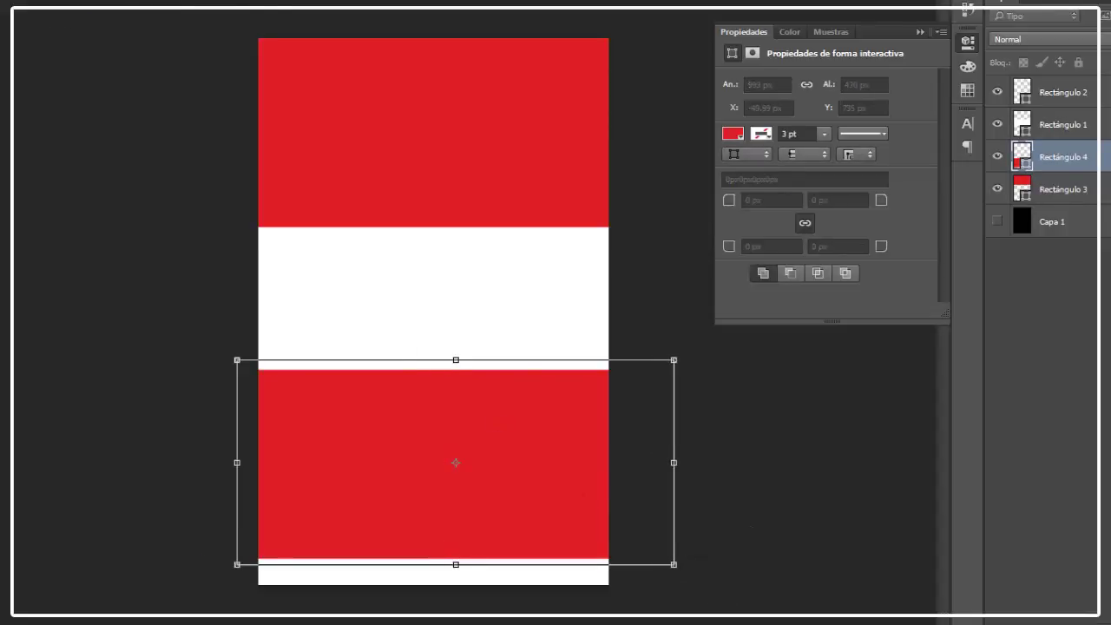
{"action": "key", "text": "Return"}
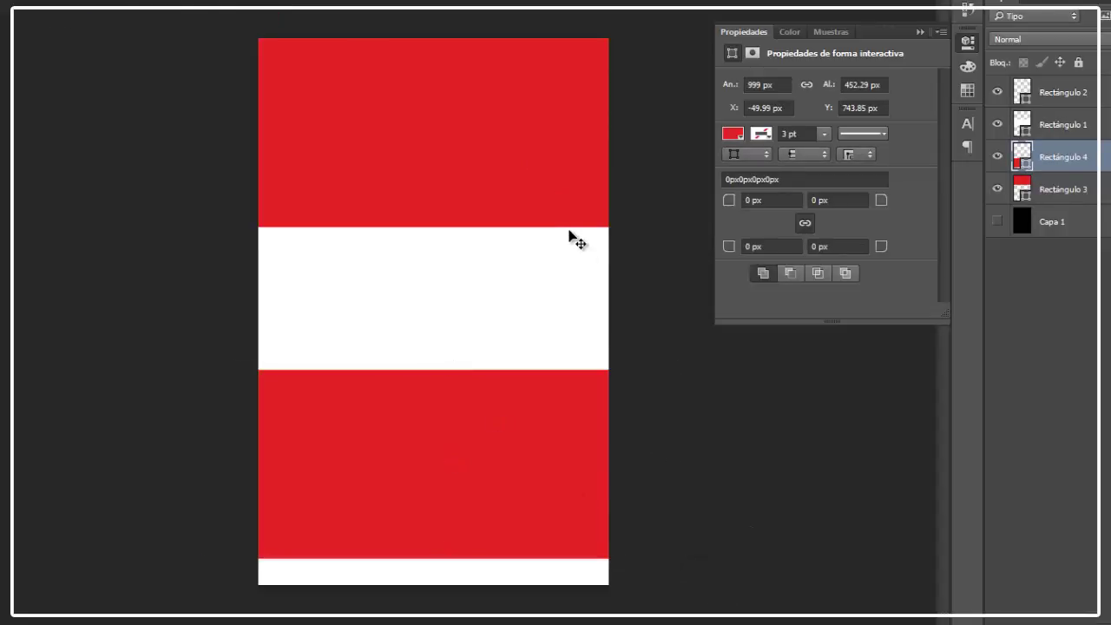
{"action": "left_click", "coordinate": [1095, 194]}
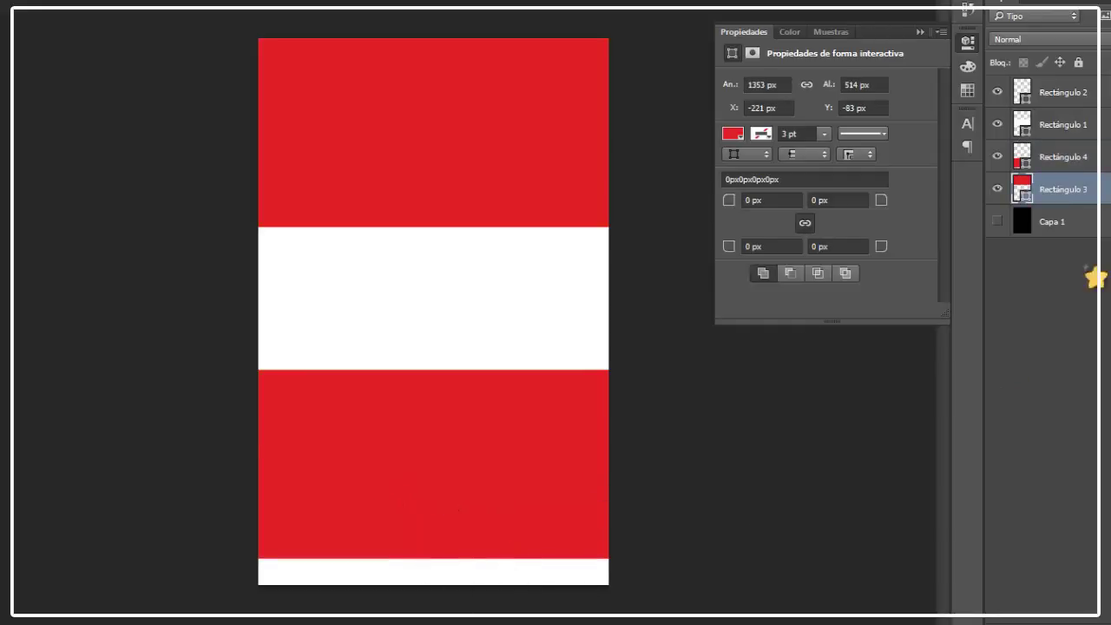
{"action": "left_click", "coordinate": [1062, 124]}
{"action": "left_click", "coordinate": [1065, 158]}
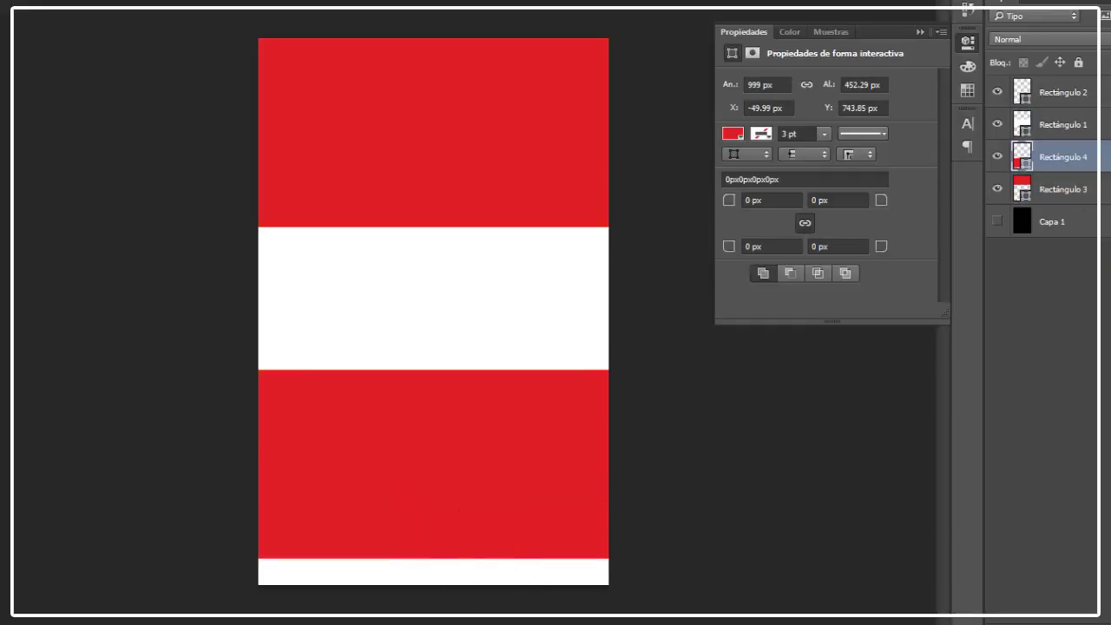
Step: Move Rectángulo 1, Rectángulo 4 and Rectángulo 3 together to about X -245 px, Y -88 px, and collapse the shape properties
{"action": "left_click", "coordinate": [1062, 124]}
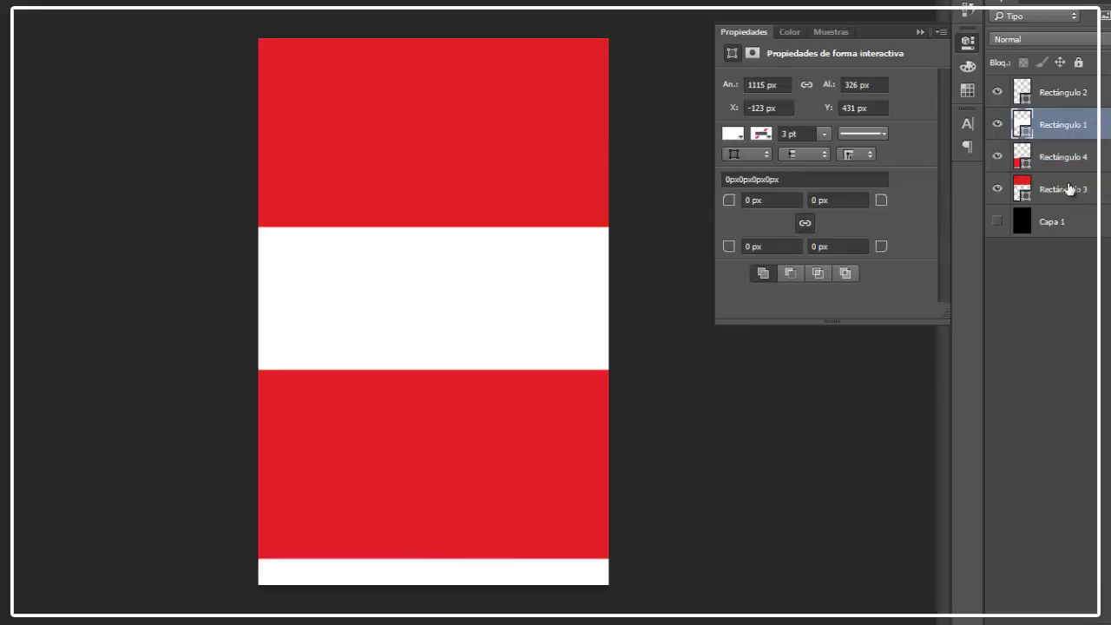
{"action": "left_click", "coordinate": [1062, 189], "text": "shift"}
{"action": "key", "text": "ctrl+t"}
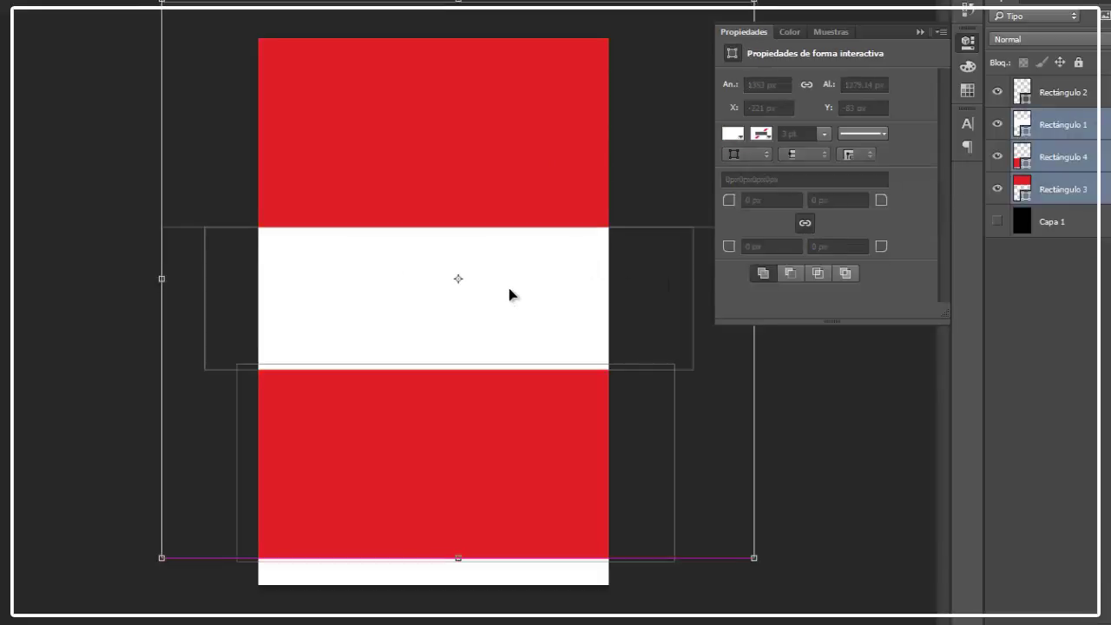
{"action": "left_click_drag", "start_coordinate": [509, 298], "coordinate": [498, 289]}
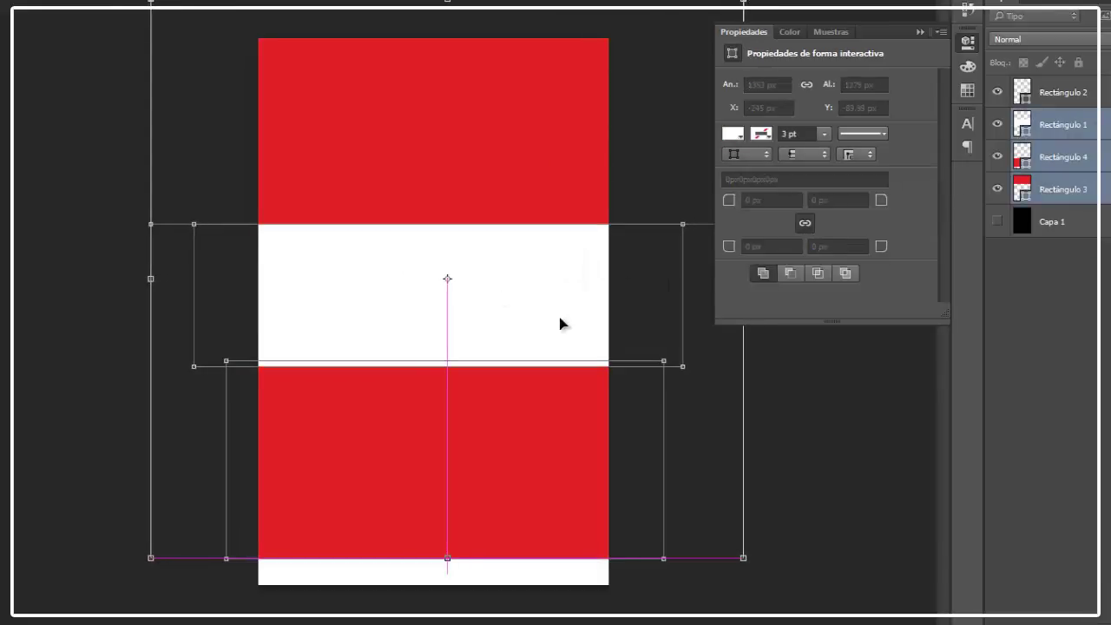
{"action": "key", "text": "Return"}
{"action": "key", "text": "Down"}
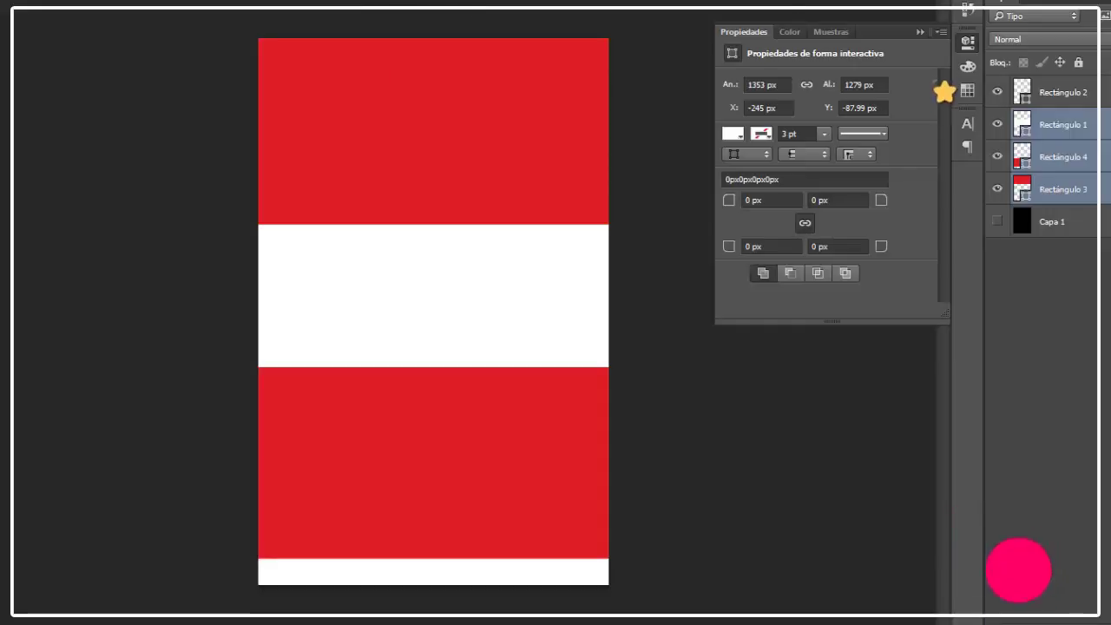
{"action": "left_click", "coordinate": [921, 32]}
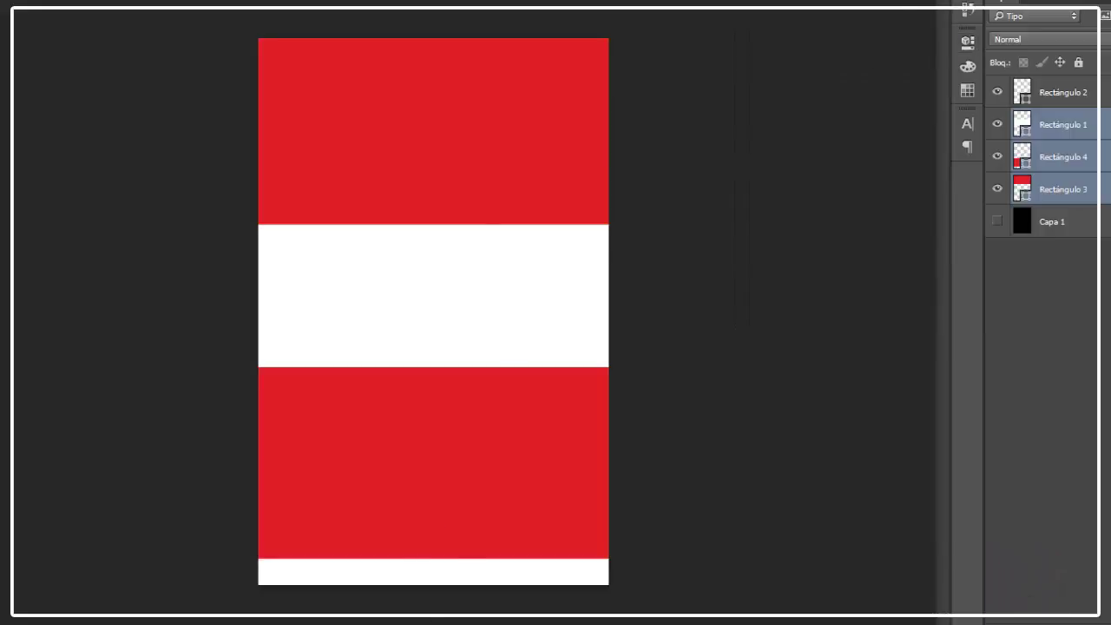
{"action": "mouse_move", "coordinate": [384, 598]}
{"action": "left_click", "coordinate": [252, 573]}
{"action": "left_click", "coordinate": [981, 208]}
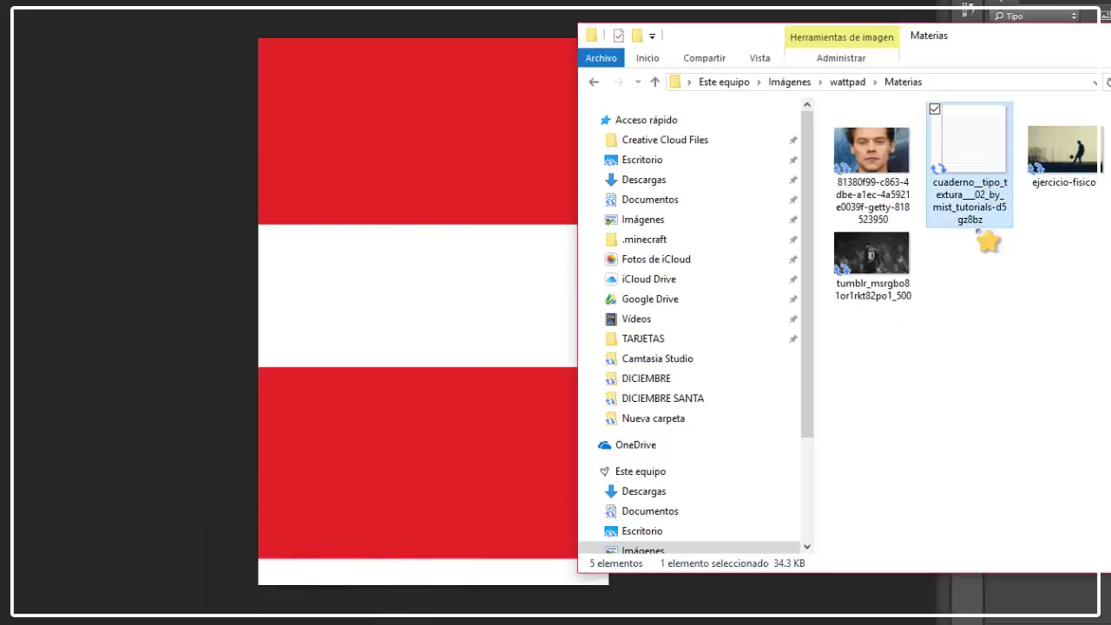
{"action": "left_click_drag", "start_coordinate": [972, 199], "coordinate": [358, 230]}
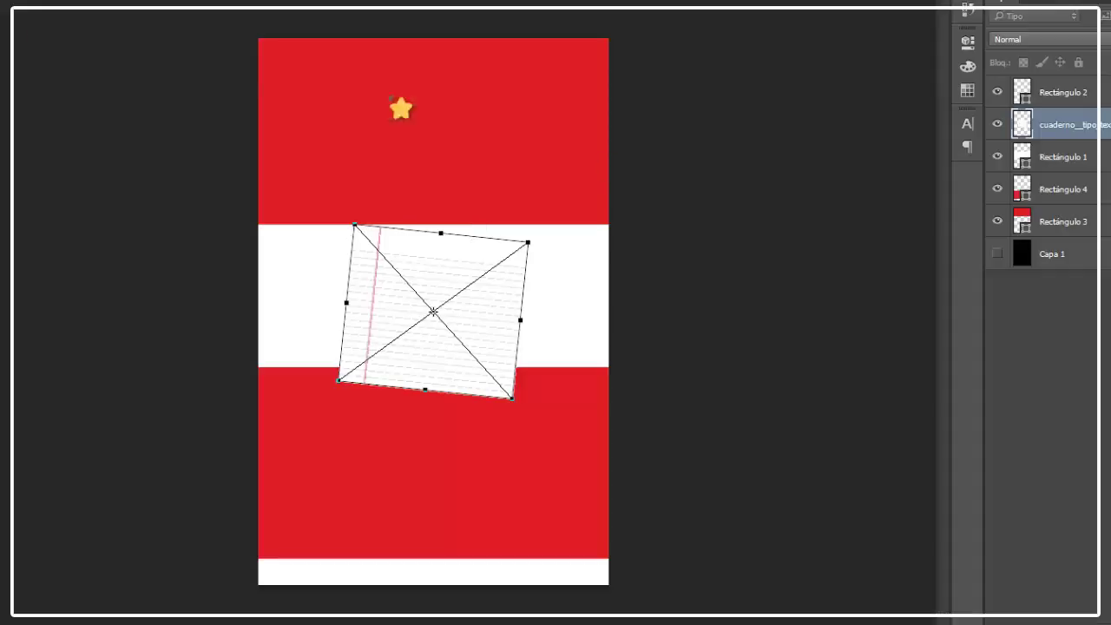
{"action": "left_click", "coordinate": [400, 109]}
{"action": "left_click", "coordinate": [576, 213]}
{"action": "left_click", "coordinate": [661, 212]}
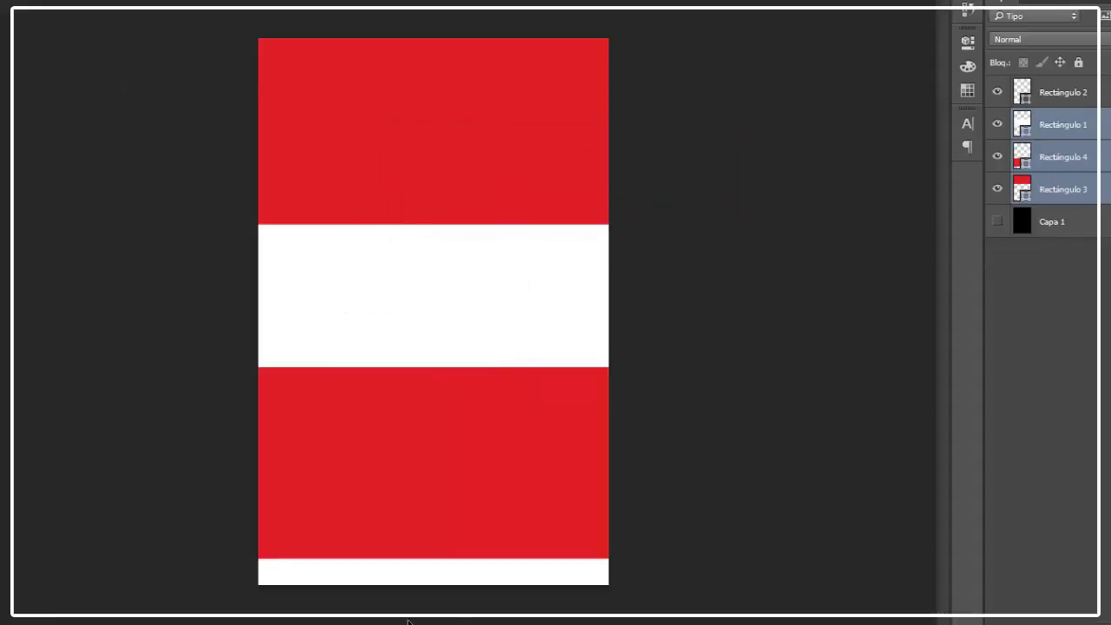
Step: Place the cuaderno notebook texture above Rectángulo 1 and enlarge it until its ruled lines span the full canvas width over the middle band
{"action": "mouse_move", "coordinate": [421, 590]}
{"action": "left_click", "coordinate": [247, 568]}
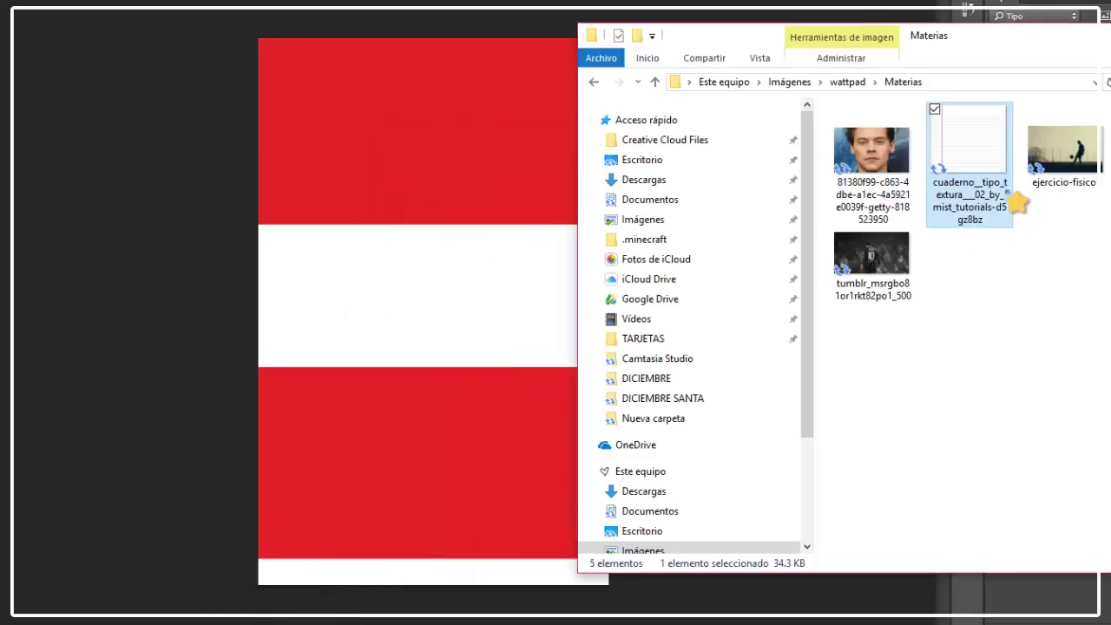
{"action": "left_click_drag", "start_coordinate": [1006, 198], "coordinate": [286, 266]}
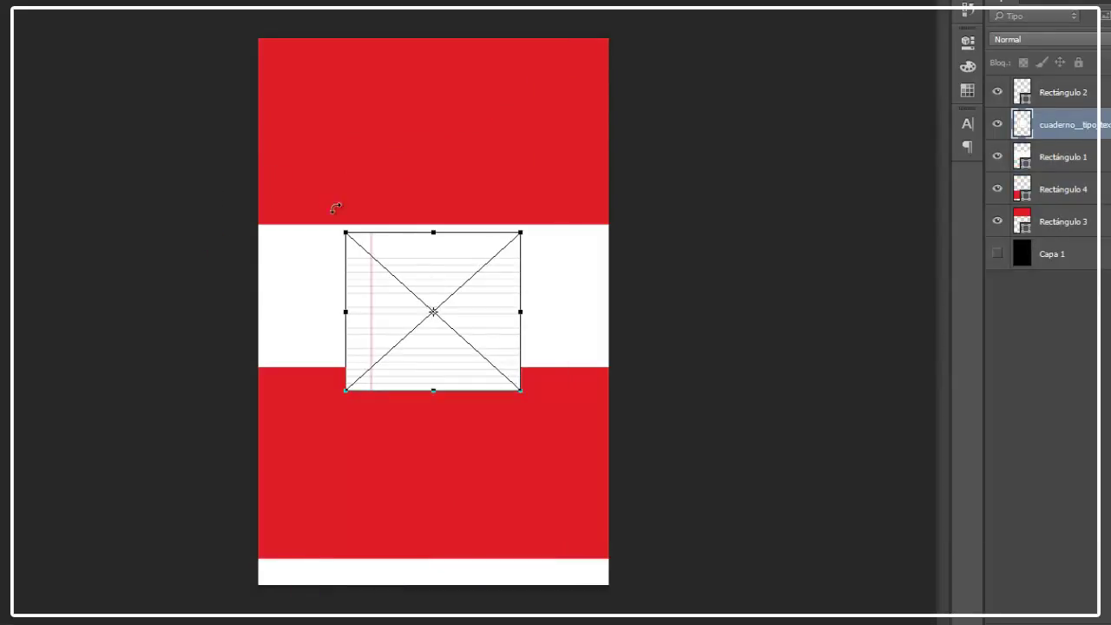
{"action": "left_click_drag", "start_coordinate": [433, 232], "coordinate": [432, 124]}
{"action": "mouse_move", "coordinate": [462, 197]}
{"action": "left_mouse_down"}
{"action": "mouse_move", "coordinate": [446, 186]}
{"action": "mouse_move", "coordinate": [459, 186]}
{"action": "left_mouse_up"}
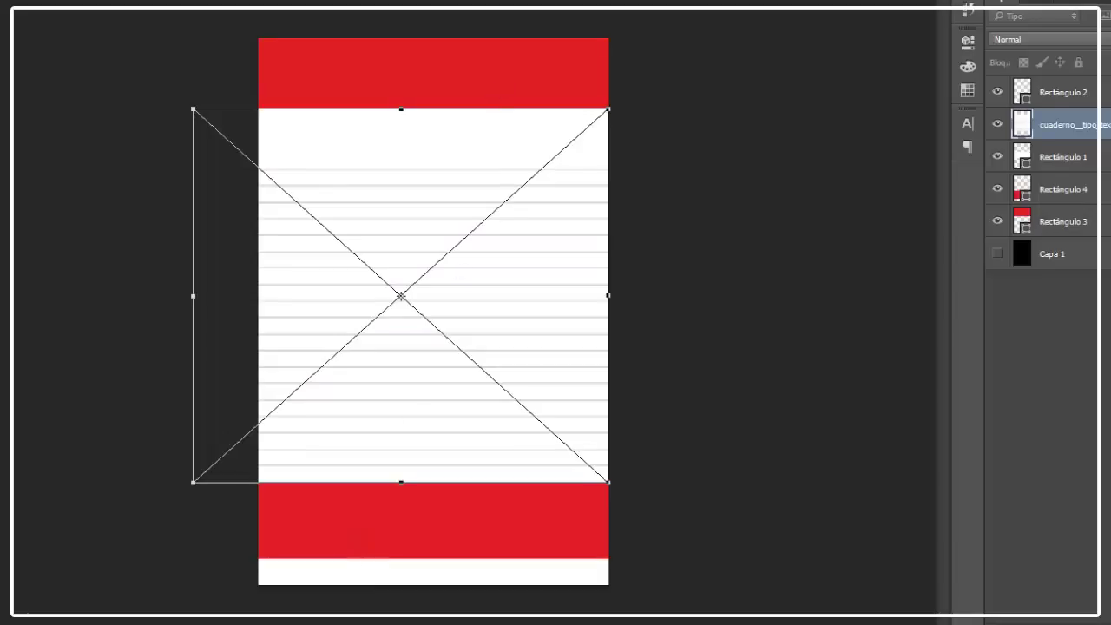
{"action": "key", "text": "Return"}
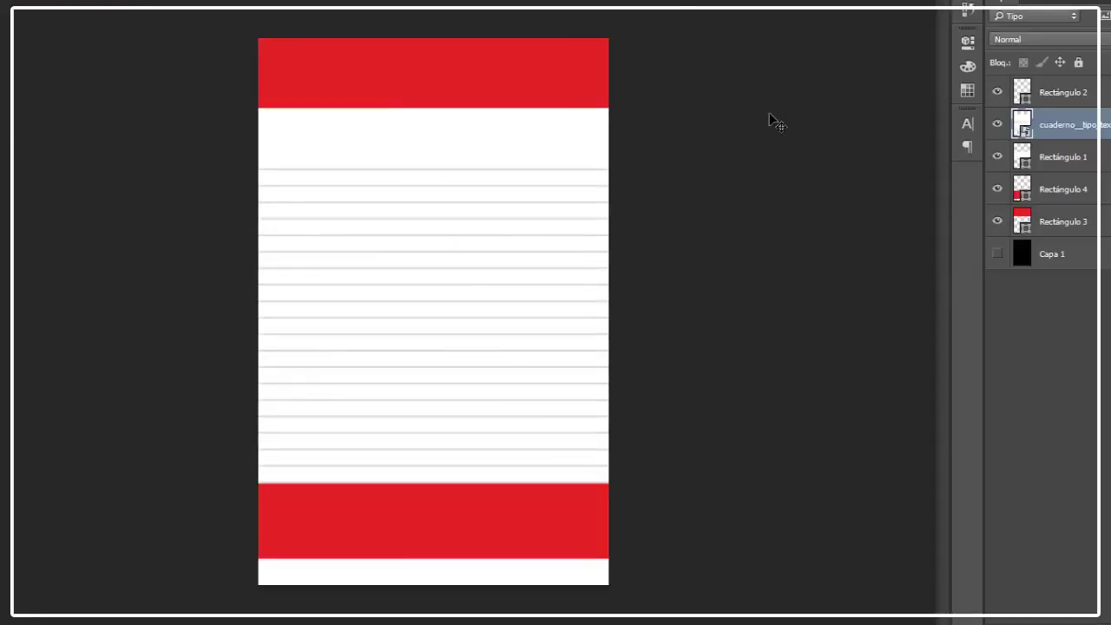
Step: Toggle the visibility of the notebook texture and Rectángulo 1 to examine how the texture overlaps the middle white band
{"action": "left_click", "coordinate": [997, 123]}
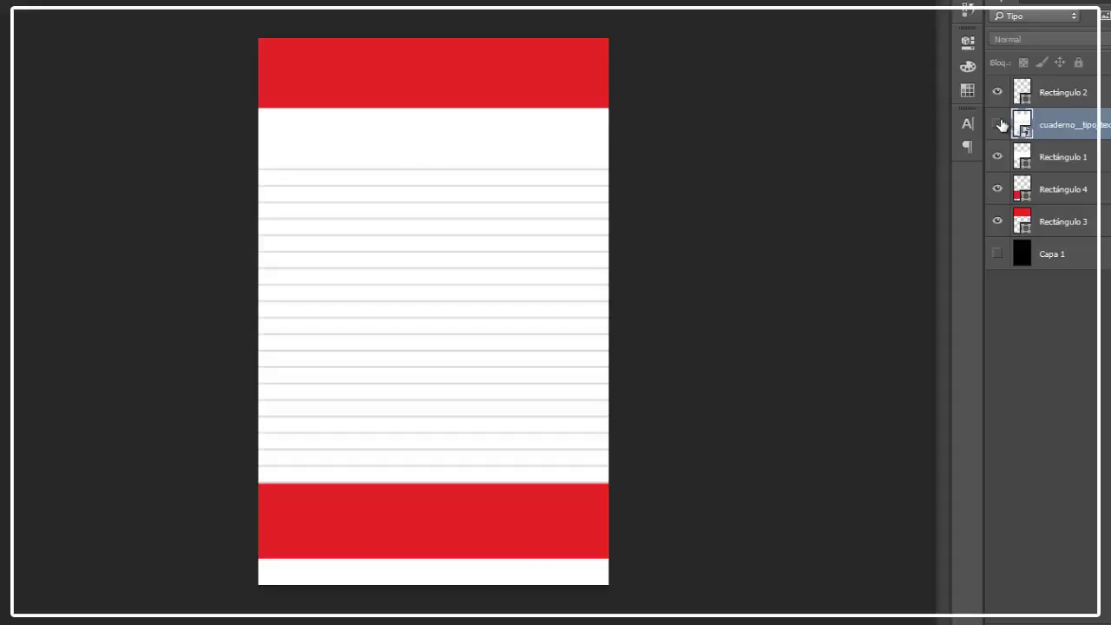
{"action": "left_click", "coordinate": [997, 123]}
{"action": "left_click", "coordinate": [997, 126]}
{"action": "left_click", "coordinate": [998, 154]}
{"action": "left_click", "coordinate": [999, 156]}
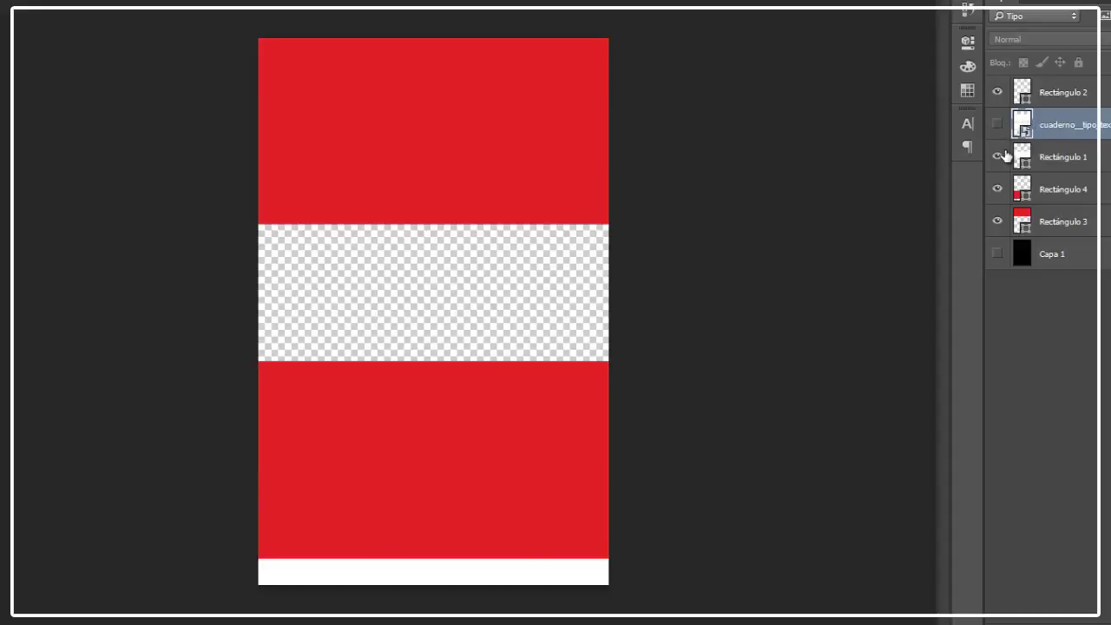
{"action": "left_click", "coordinate": [1000, 156]}
{"action": "left_click", "coordinate": [1000, 157]}
{"action": "left_click", "coordinate": [1000, 156]}
{"action": "left_click", "coordinate": [1000, 156]}
Step: Rasterize the notebook texture layer and create a clipping mask from it onto Rectángulo 1
{"action": "right_click", "coordinate": [1066, 130]}
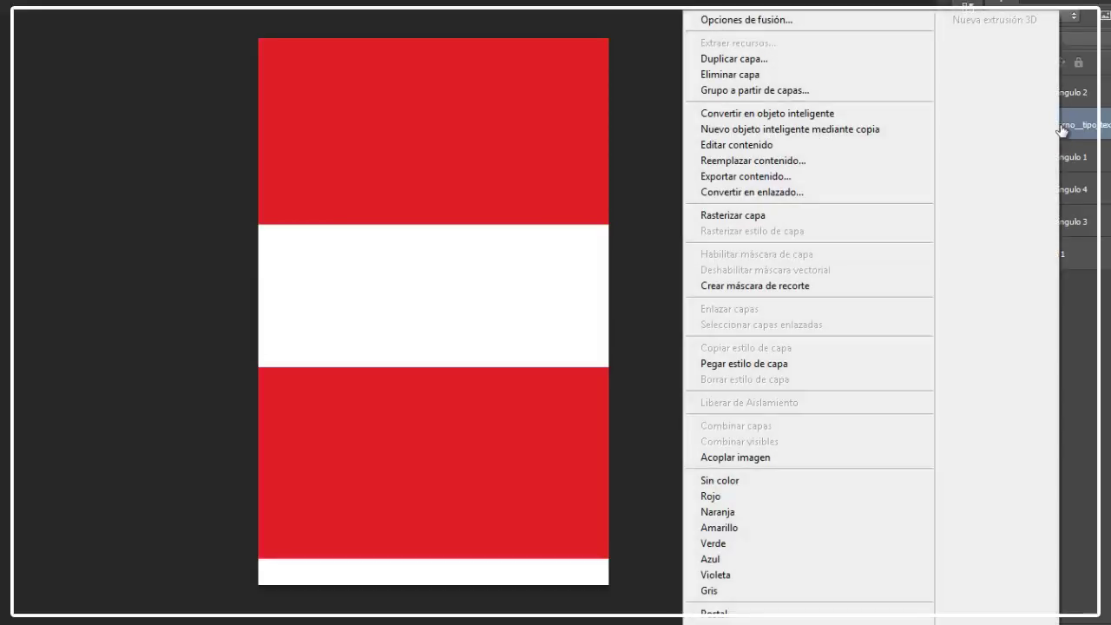
{"action": "left_click", "coordinate": [1063, 129]}
{"action": "right_click", "coordinate": [1072, 132]}
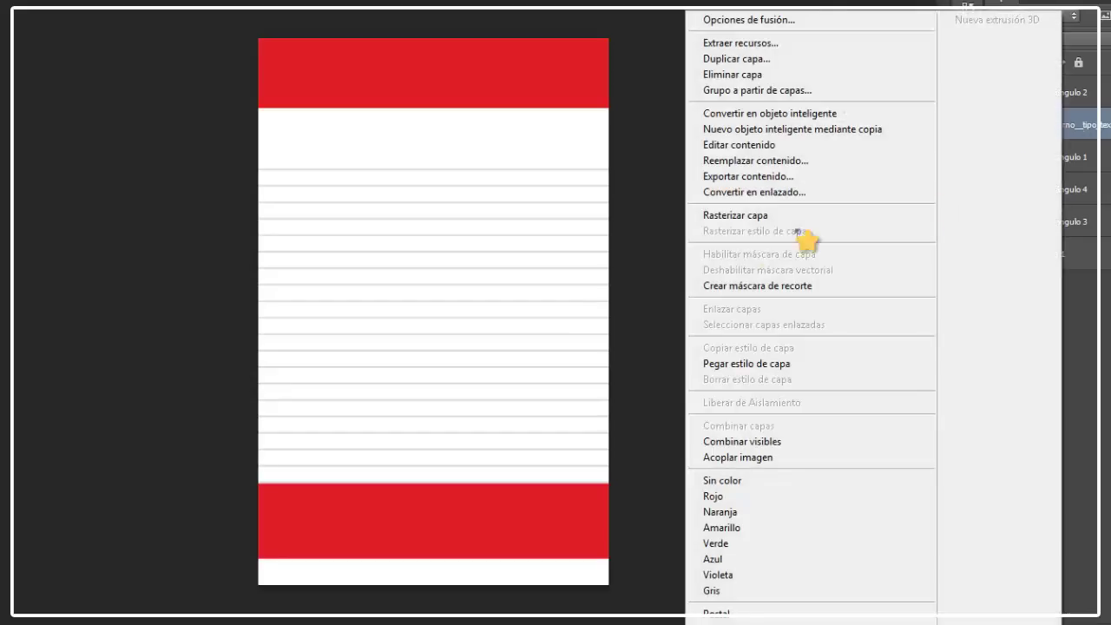
{"action": "left_click", "coordinate": [770, 217]}
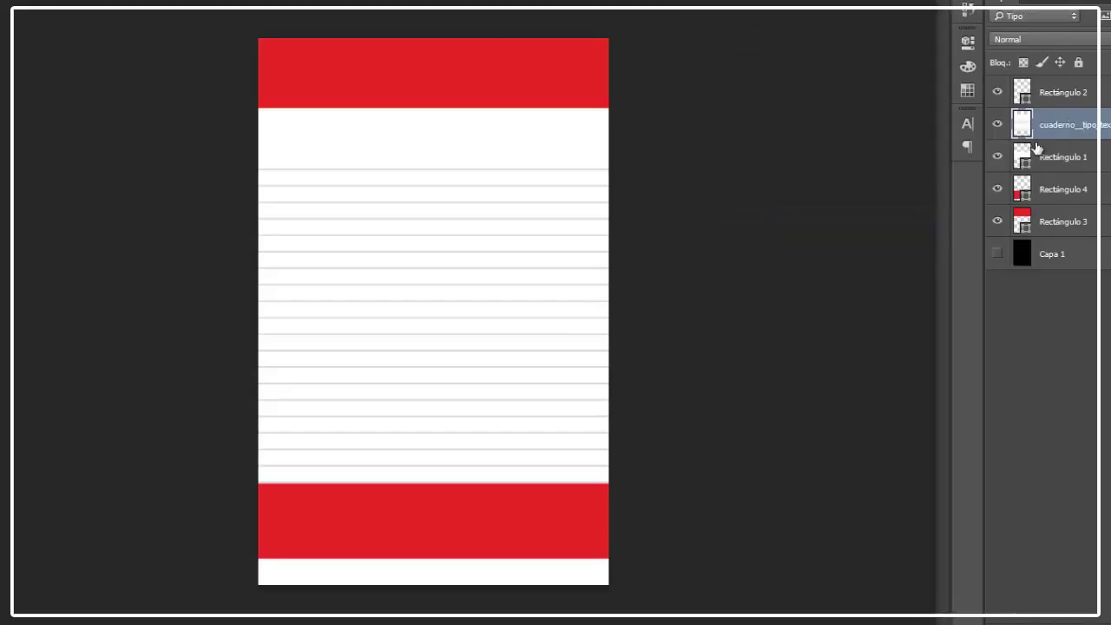
{"action": "right_click", "coordinate": [1077, 131]}
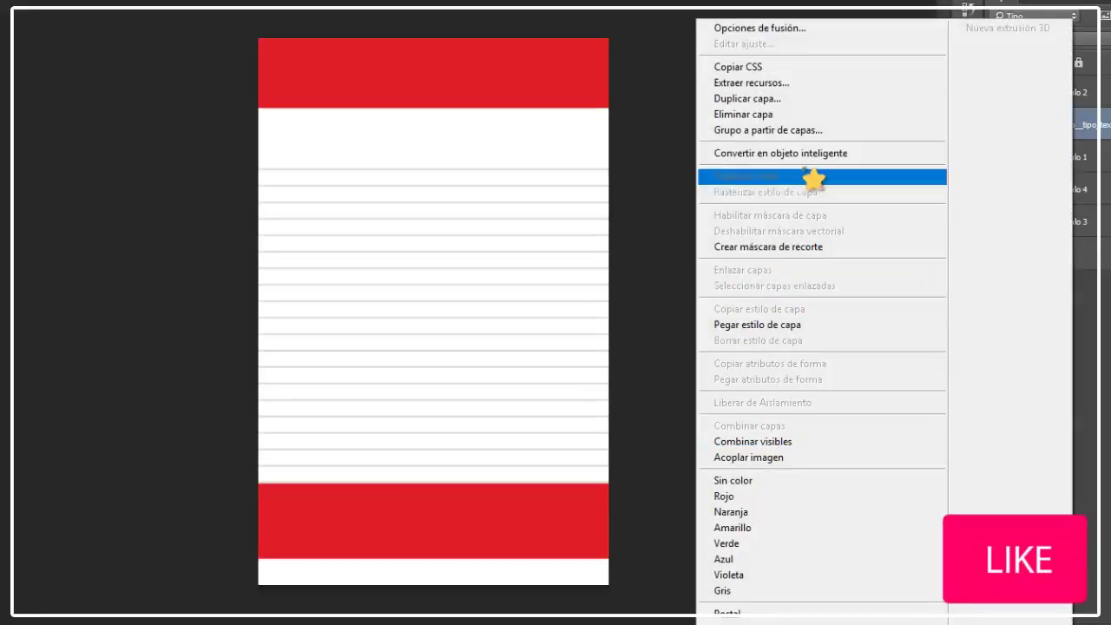
{"action": "left_click", "coordinate": [808, 246]}
{"action": "left_click", "coordinate": [997, 125]}
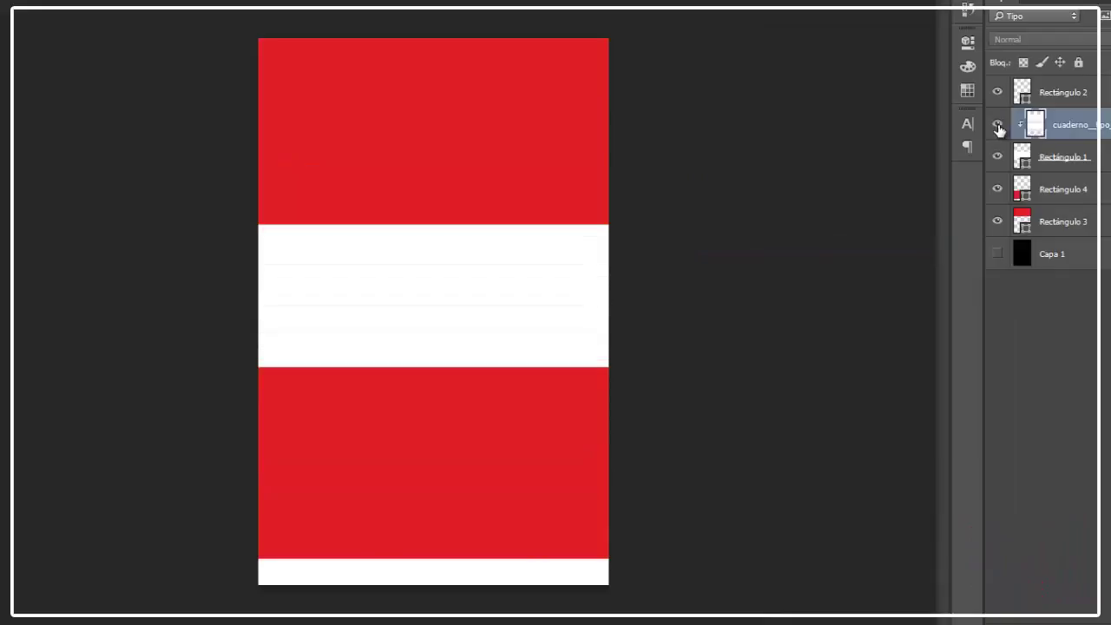
{"action": "left_click", "coordinate": [998, 124]}
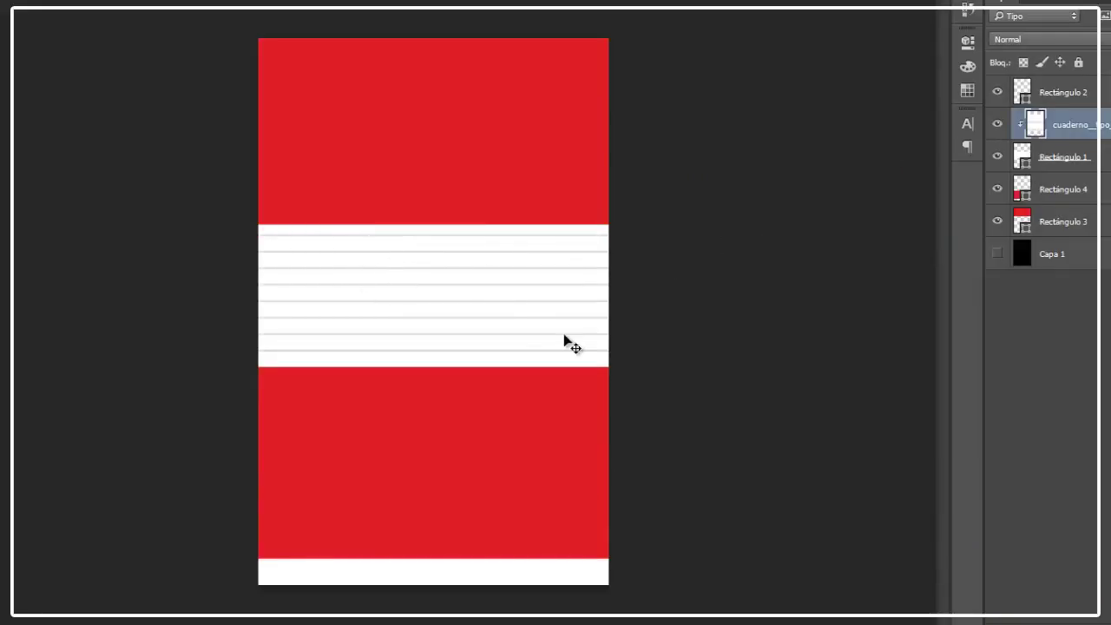
Step: Shift the clipped notebook texture about 0.32 cm down and 0.11 cm to the right within the middle band
{"action": "key", "text": "ctrl+t"}
{"action": "left_click_drag", "start_coordinate": [553, 315], "coordinate": [556, 321]}
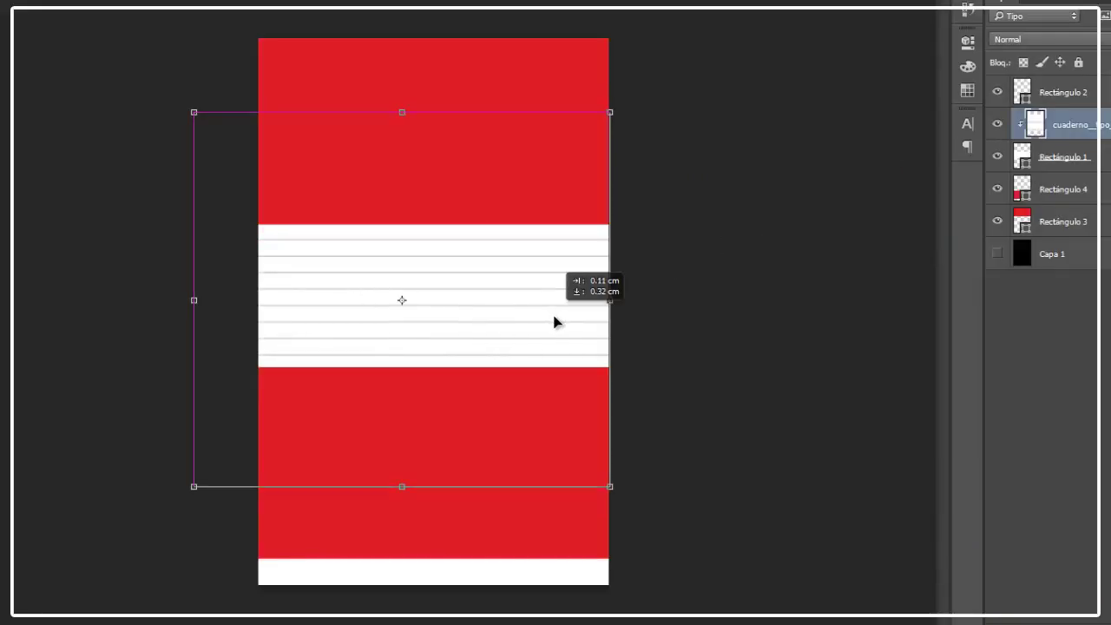
{"action": "key", "text": "Return"}
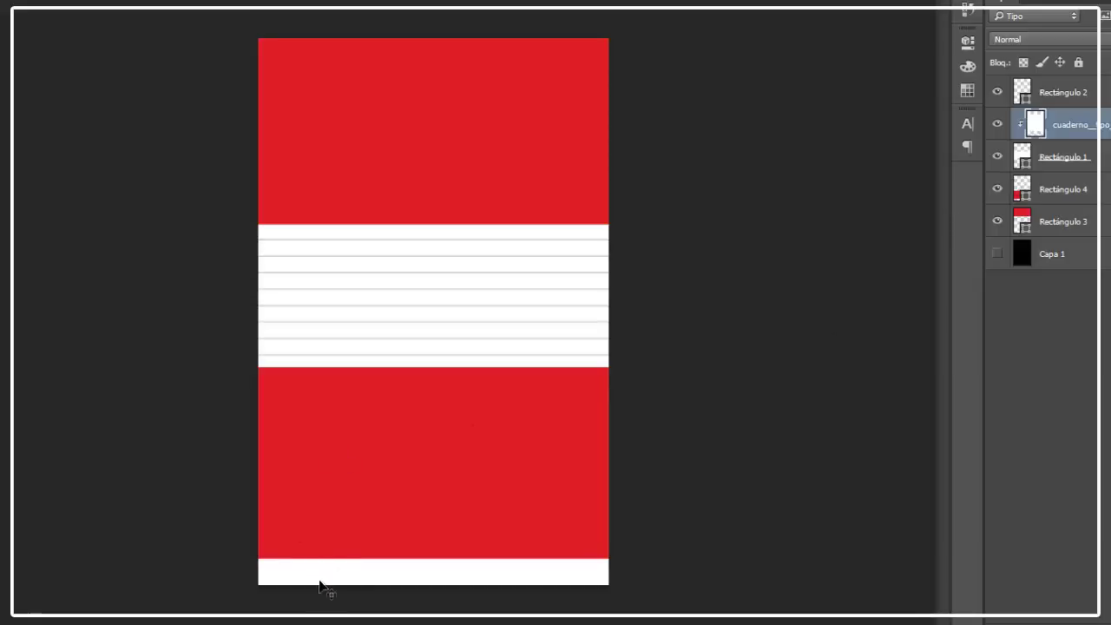
Step: Place the HJyslCRPQ couple photo from the Materias folder, enlarge it beyond the canvas width and move it over the upper red band
{"action": "mouse_move", "coordinate": [347, 596]}
{"action": "left_click", "coordinate": [283, 572]}
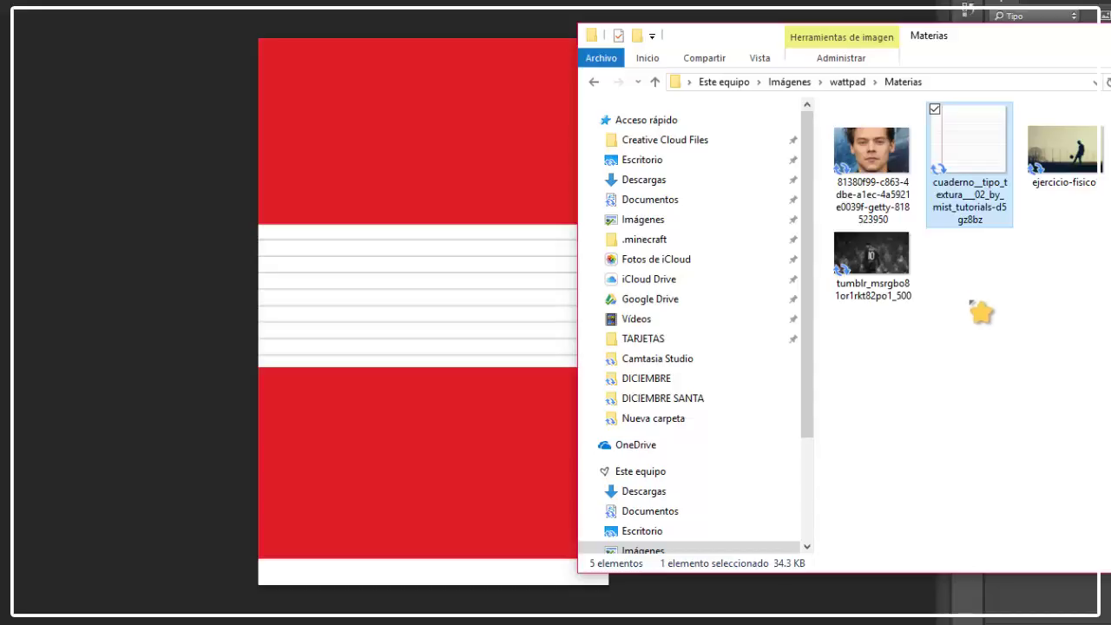
{"action": "left_click", "coordinate": [1092, 233]}
{"action": "left_click", "coordinate": [1109, 150]}
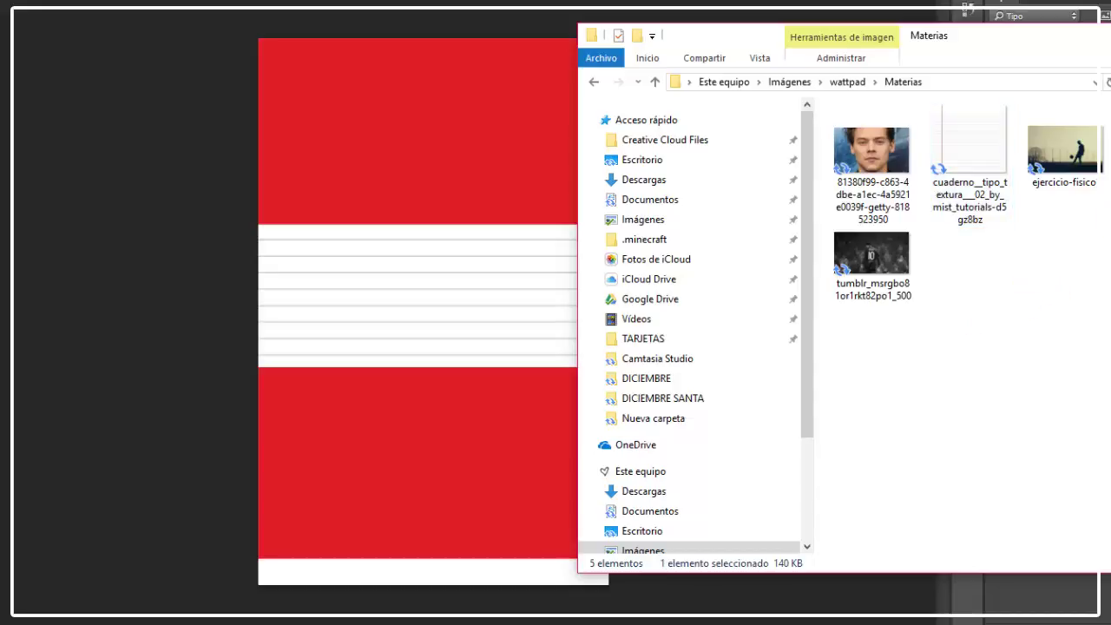
{"action": "left_click_drag", "start_coordinate": [321, 148], "coordinate": [434, 228]}
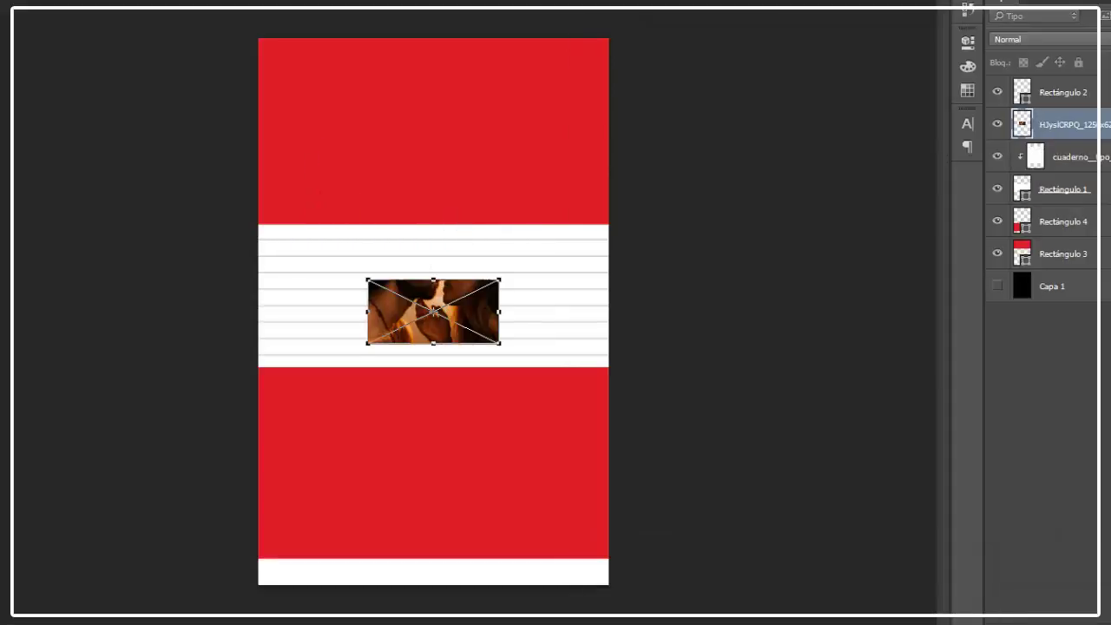
{"action": "left_click_drag", "start_coordinate": [499, 280], "coordinate": [675, 193]}
{"action": "left_click_drag", "start_coordinate": [586, 304], "coordinate": [583, 165]}
{"action": "key", "text": "Return"}
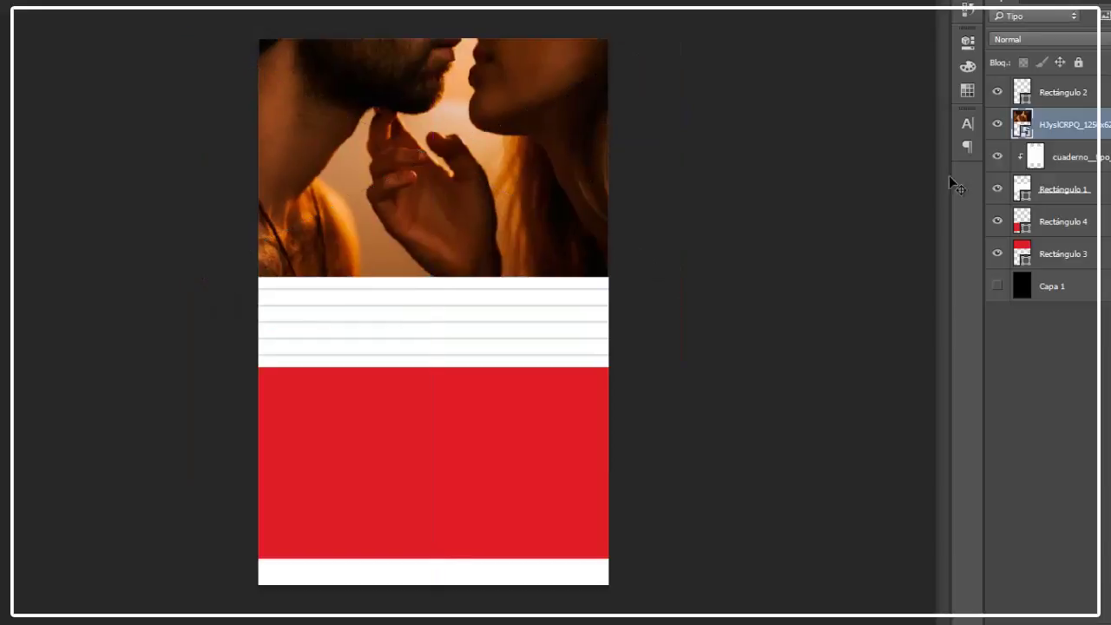
Step: Move the couple photo's layer directly above Rectángulo 3, beneath Rectángulo 4, and check both layers by toggling their visibility
{"action": "left_click_drag", "start_coordinate": [1082, 120], "coordinate": [1046, 221]}
{"action": "left_click", "coordinate": [998, 221]}
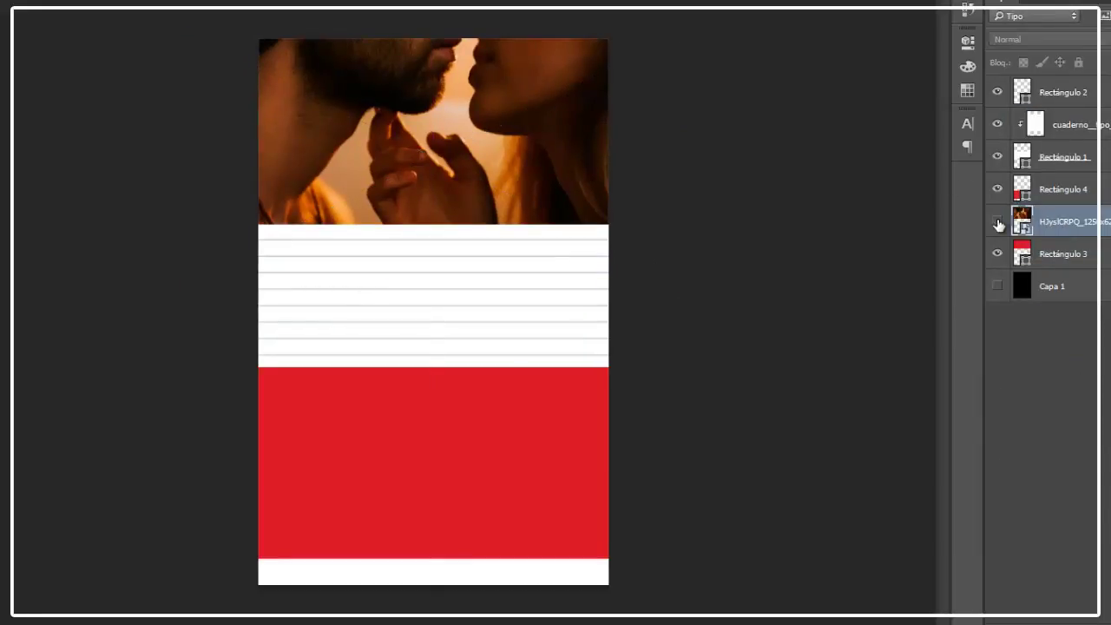
{"action": "left_click", "coordinate": [998, 221]}
{"action": "left_click", "coordinate": [1005, 251]}
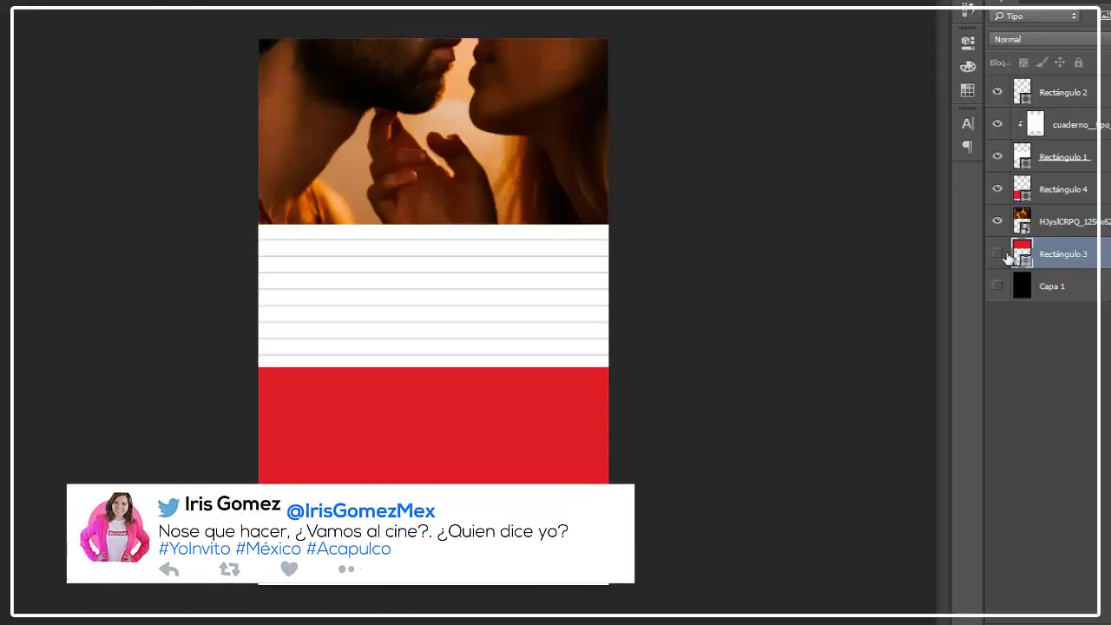
Step: Create a clipping mask for the couple photo on Rectángulo 3 and check it by toggling the rectangle's visibility
{"action": "left_click", "coordinate": [1064, 222]}
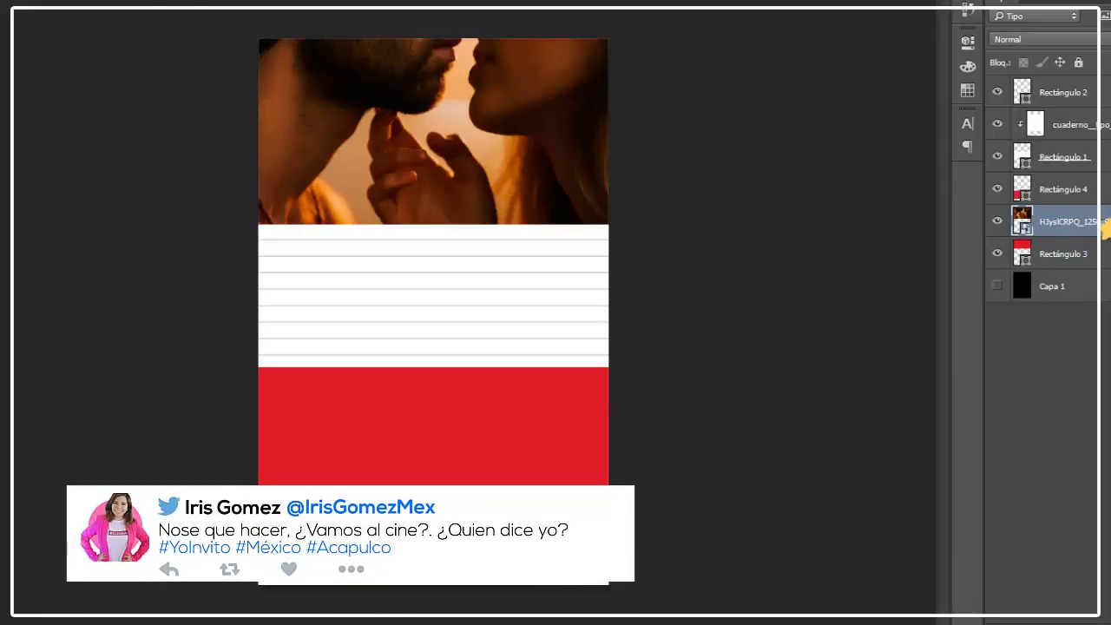
{"action": "right_click", "coordinate": [1106, 226]}
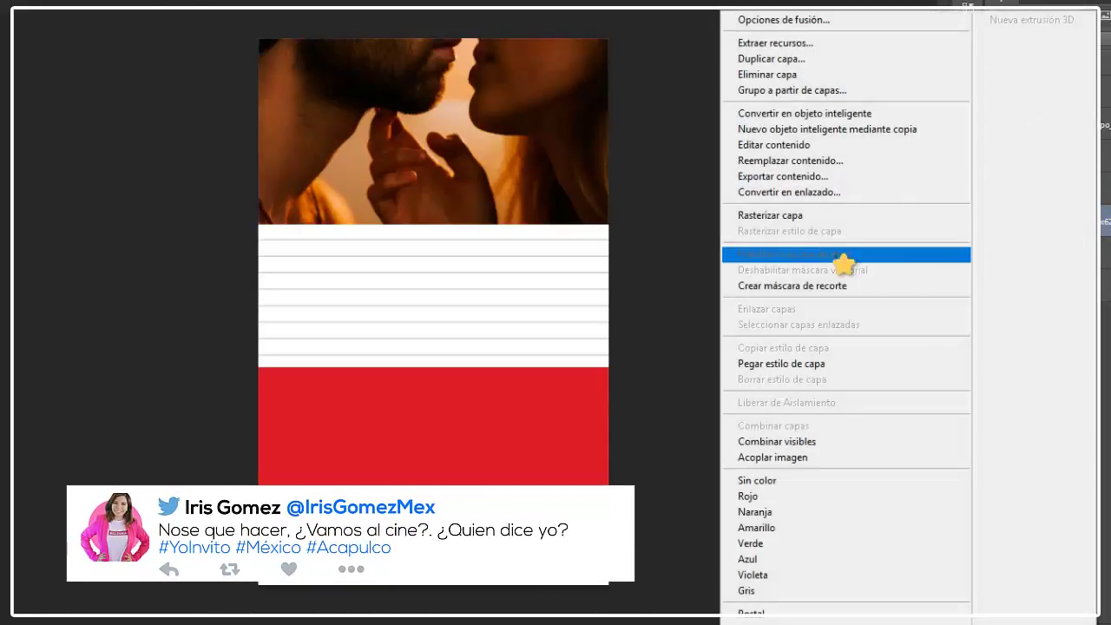
{"action": "left_click", "coordinate": [786, 290]}
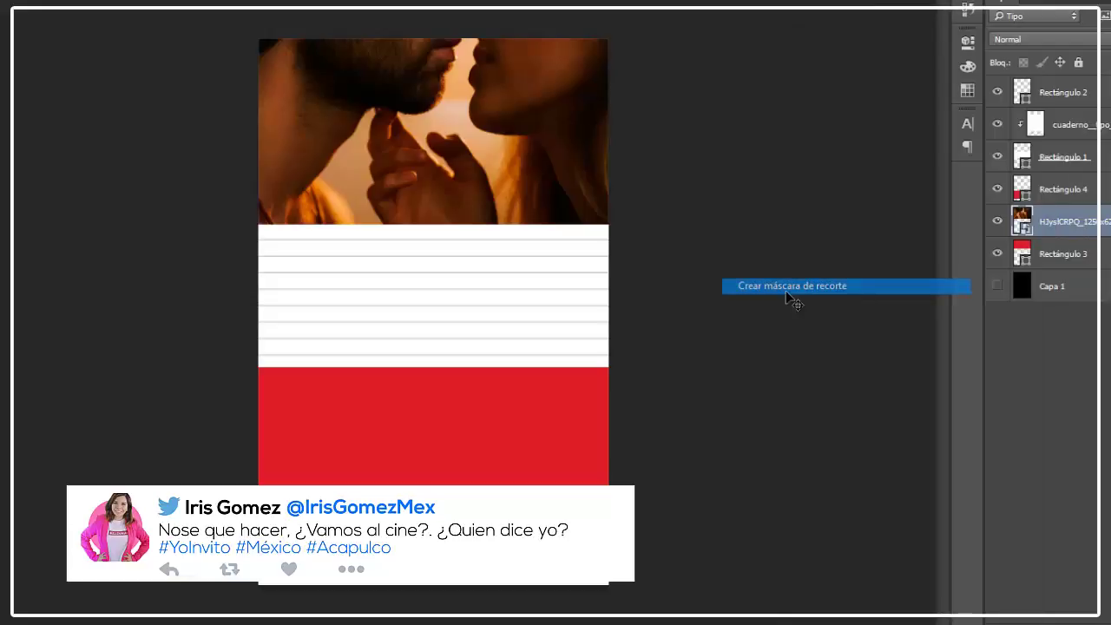
{"action": "left_click", "coordinate": [996, 255]}
{"action": "left_click", "coordinate": [997, 255]}
{"action": "left_click", "coordinate": [996, 255]}
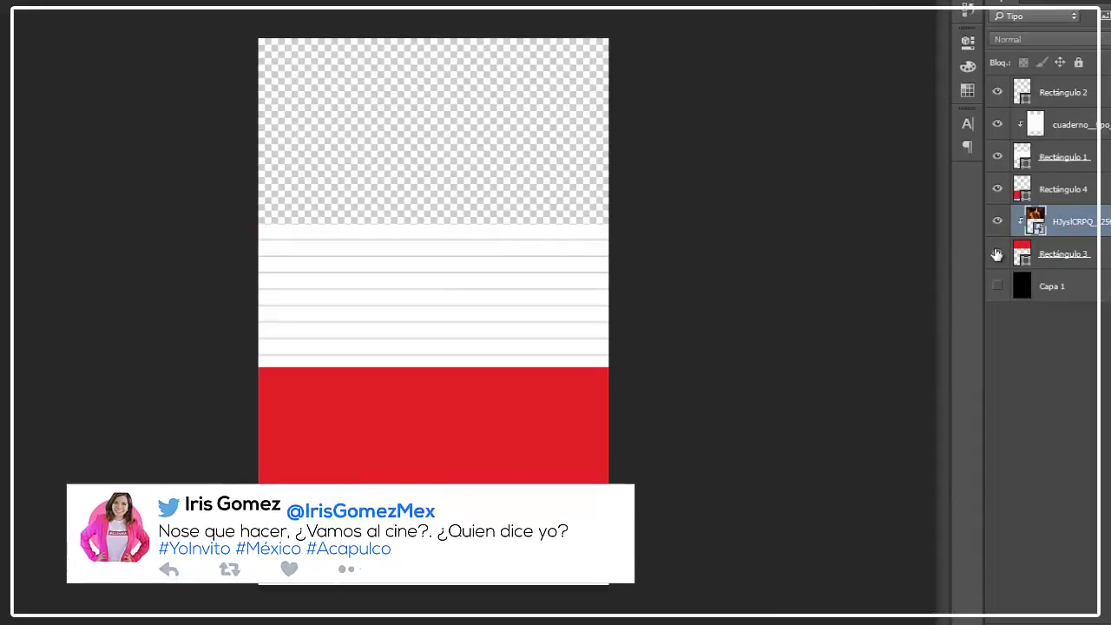
{"action": "left_click", "coordinate": [996, 255]}
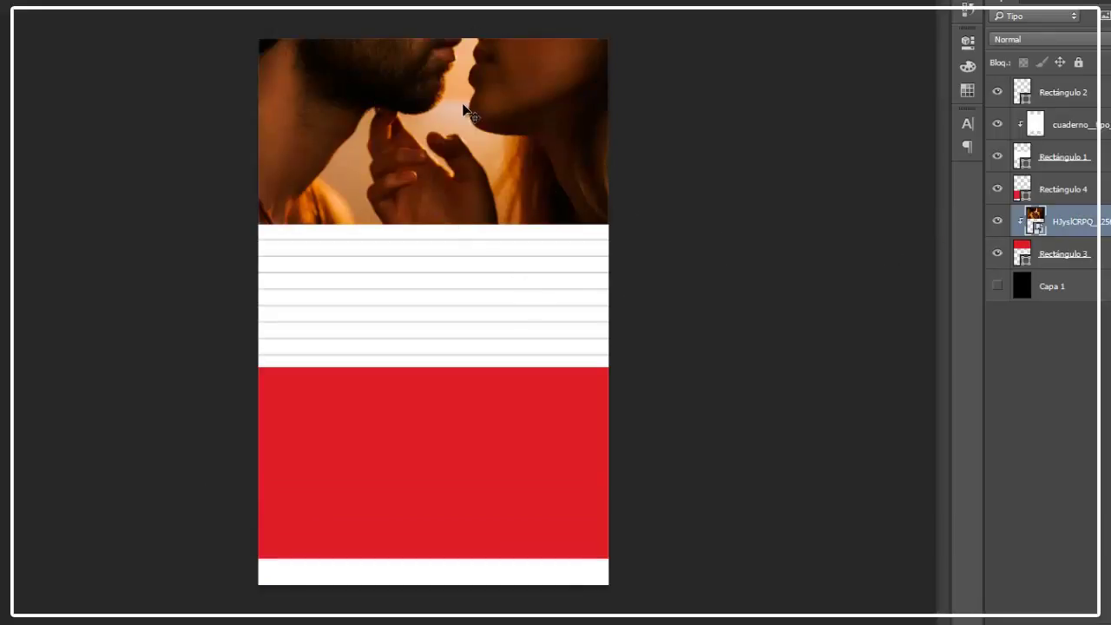
Step: Place the tumblr_msrgbo81or1rkt82po1_500 footballer photo from the Materias folder and enlarge it slightly beyond the canvas width
{"action": "left_click", "coordinate": [386, 579]}
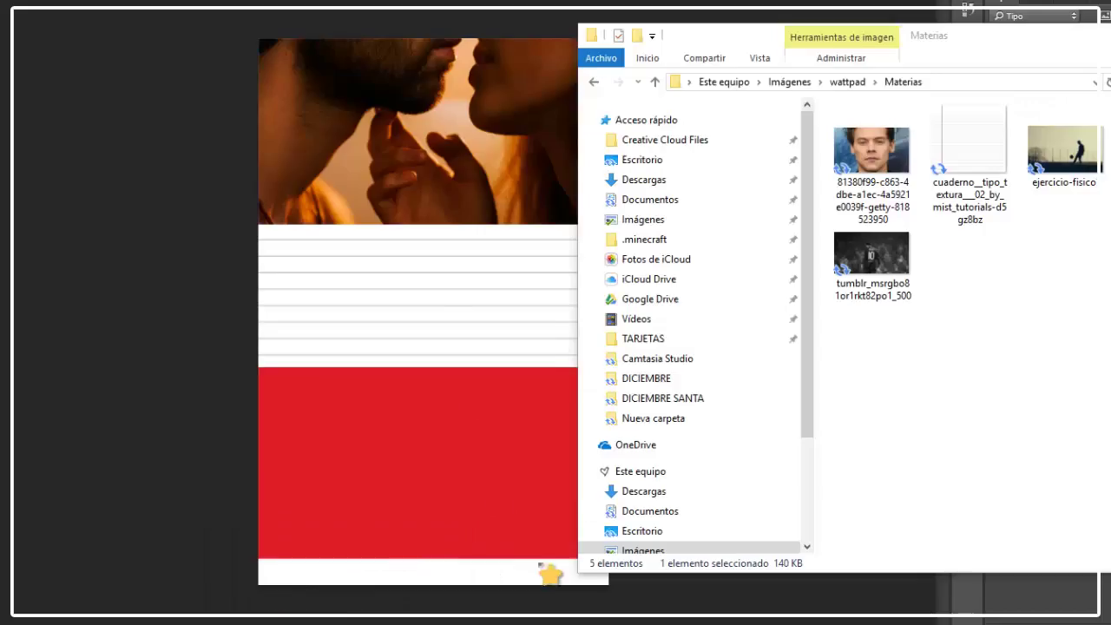
{"action": "left_click", "coordinate": [1049, 163]}
{"action": "left_click_drag", "start_coordinate": [873, 260], "coordinate": [377, 407]}
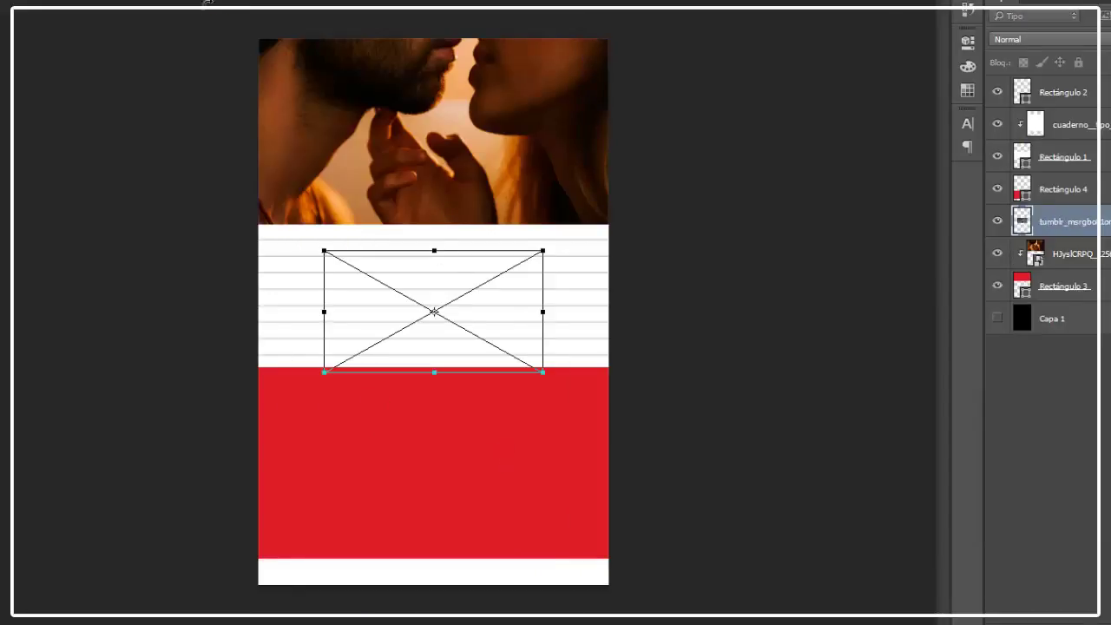
{"action": "left_click_drag", "start_coordinate": [434, 251], "coordinate": [434, 207]}
{"action": "key", "text": "Return"}
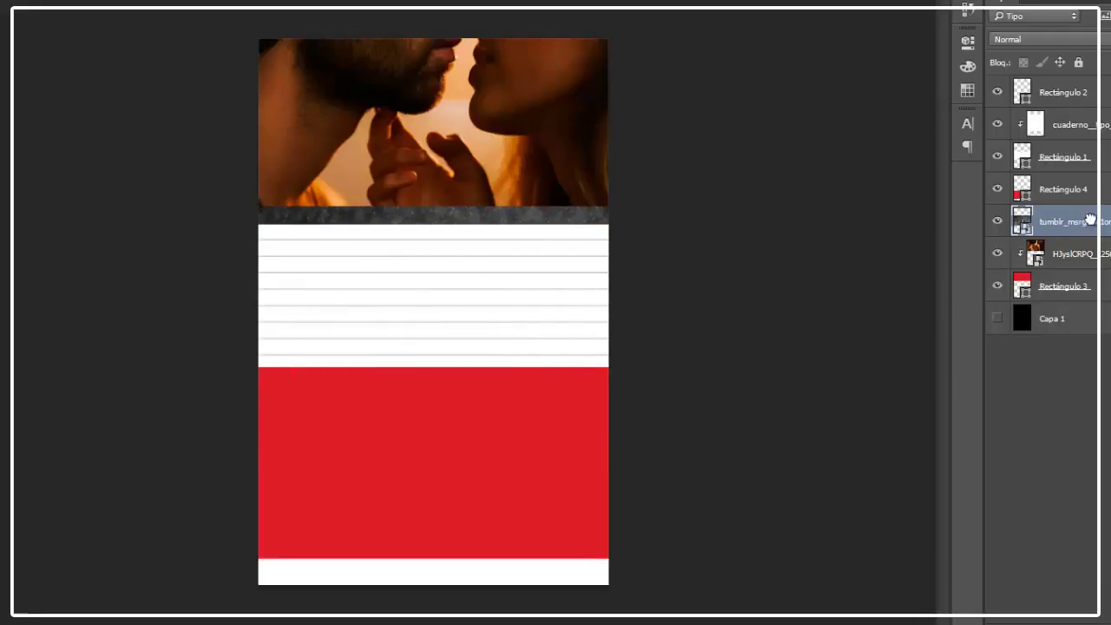
Step: Move the footballer photo's layer directly above Rectángulo 4 and shift the photo down over the lower red band
{"action": "key", "text": "ctrl+bracketright"}
{"action": "key", "text": "ctrl+t"}
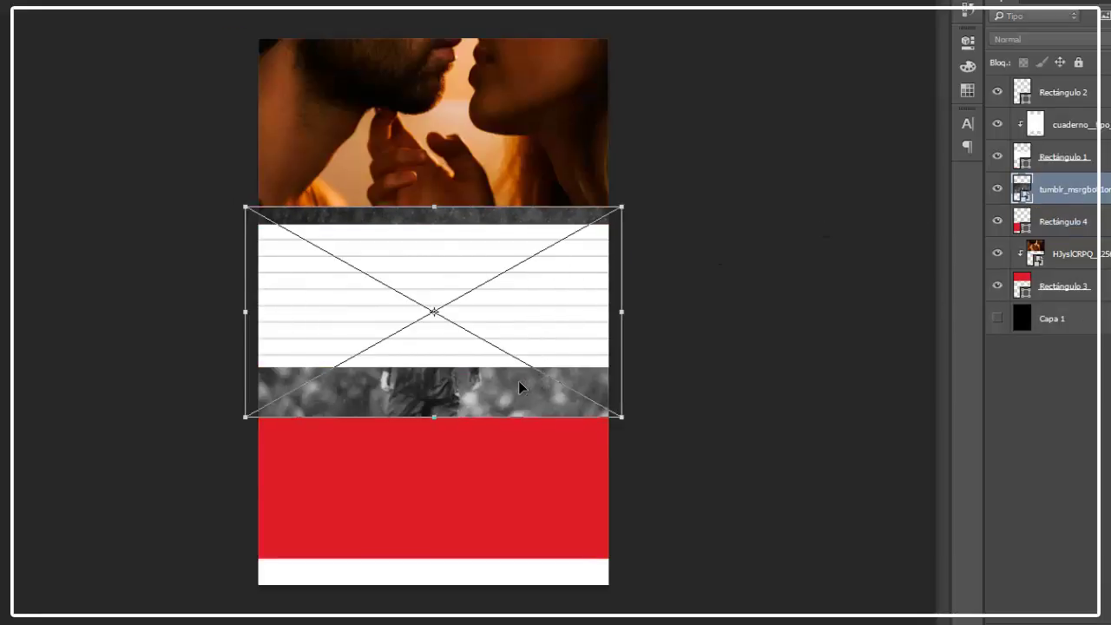
{"action": "left_click_drag", "start_coordinate": [523, 390], "coordinate": [523, 529]}
{"action": "key", "text": "Return"}
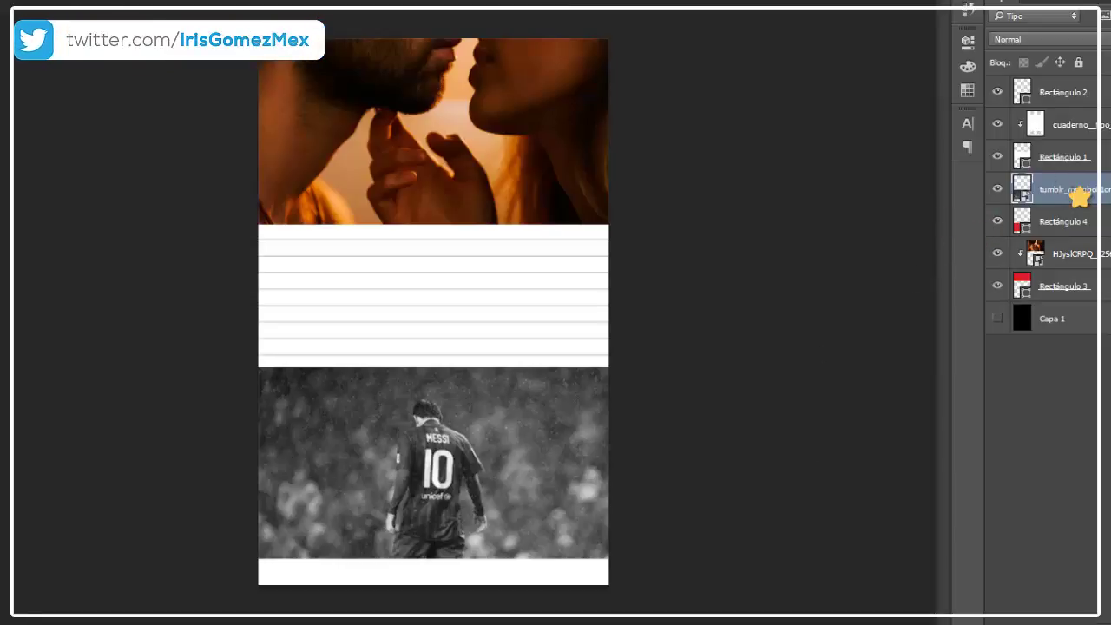
Step: Create a clipping mask for the footballer photo on Rectángulo 4 and check it by toggling the rectangle's visibility
{"action": "right_click", "coordinate": [1079, 194]}
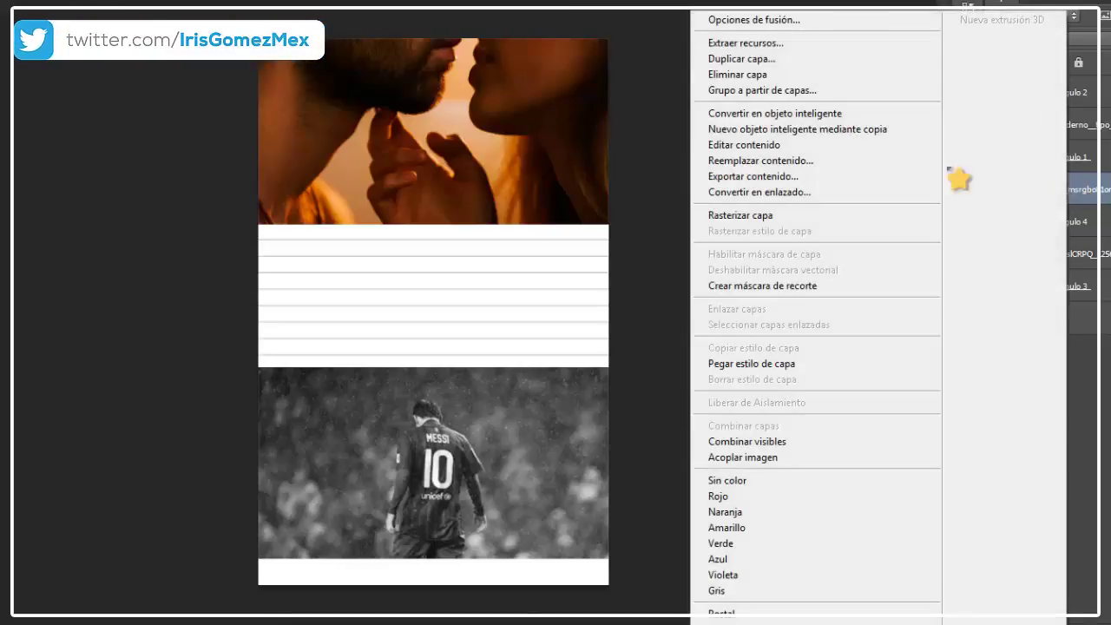
{"action": "left_click", "coordinate": [764, 288]}
{"action": "left_click", "coordinate": [997, 223]}
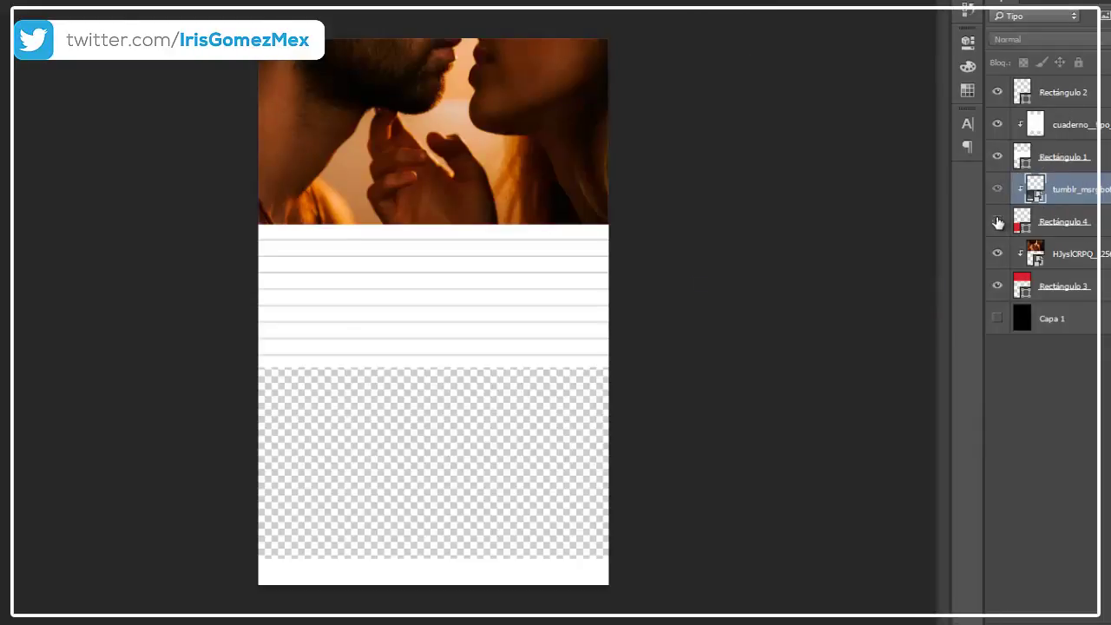
{"action": "left_click", "coordinate": [997, 222]}
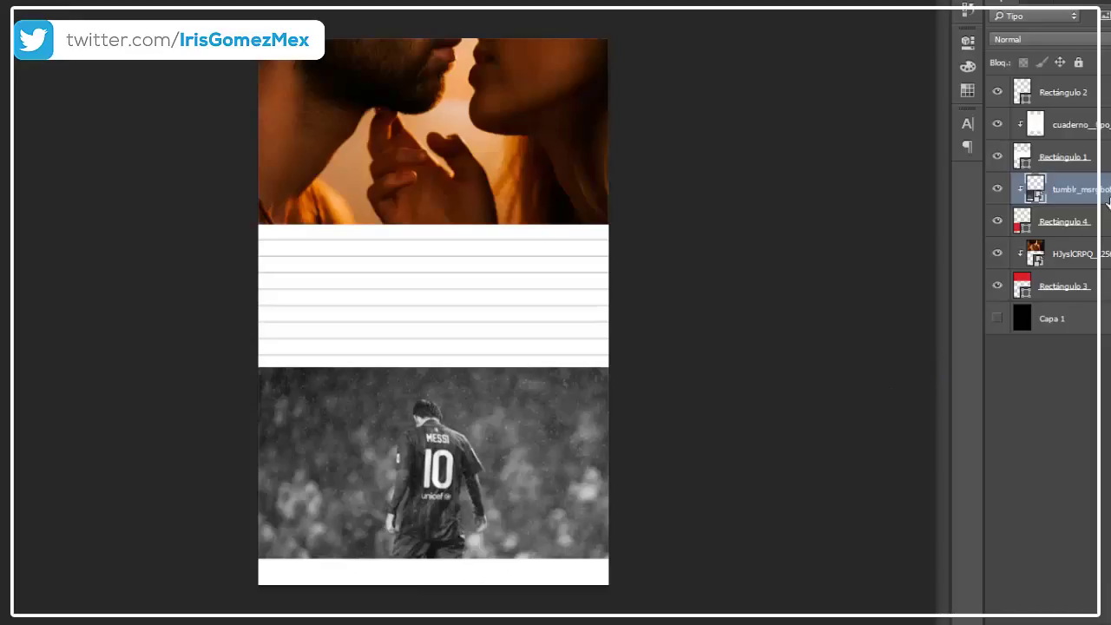
{"action": "right_click", "coordinate": [1076, 188]}
{"action": "key", "text": "Escape"}
{"action": "left_click", "coordinate": [48, 2]}
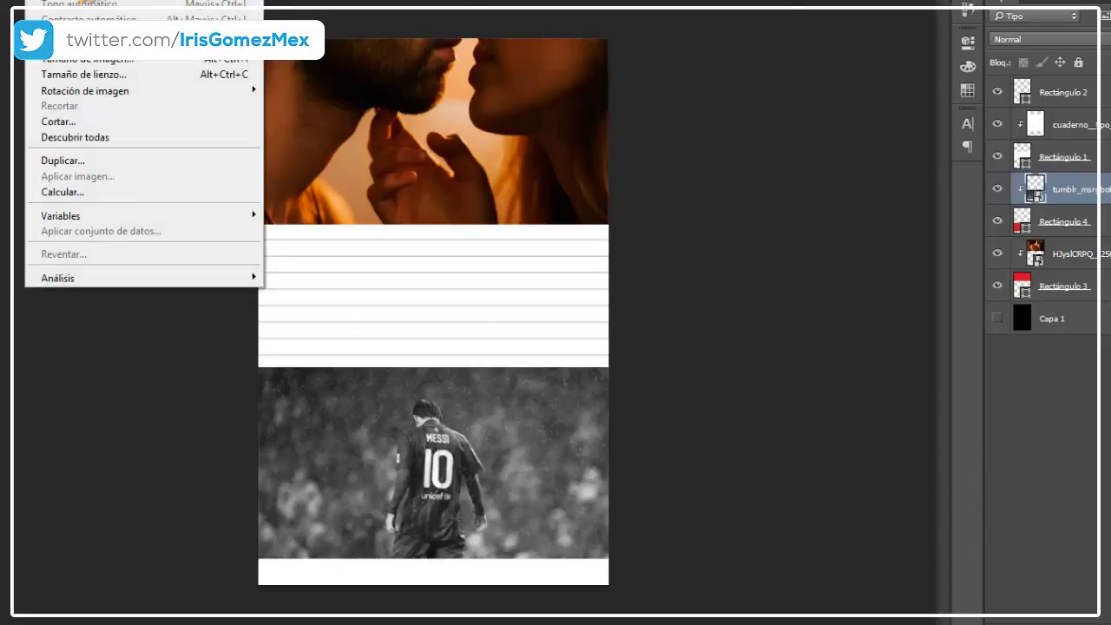
{"action": "key", "text": "Escape"}
Step: Rasterize the footballer photo's layer and apply a Black and White adjustment with reds 141, yellows 143, cyans 101 and magentas 169%
{"action": "right_click", "coordinate": [1076, 191]}
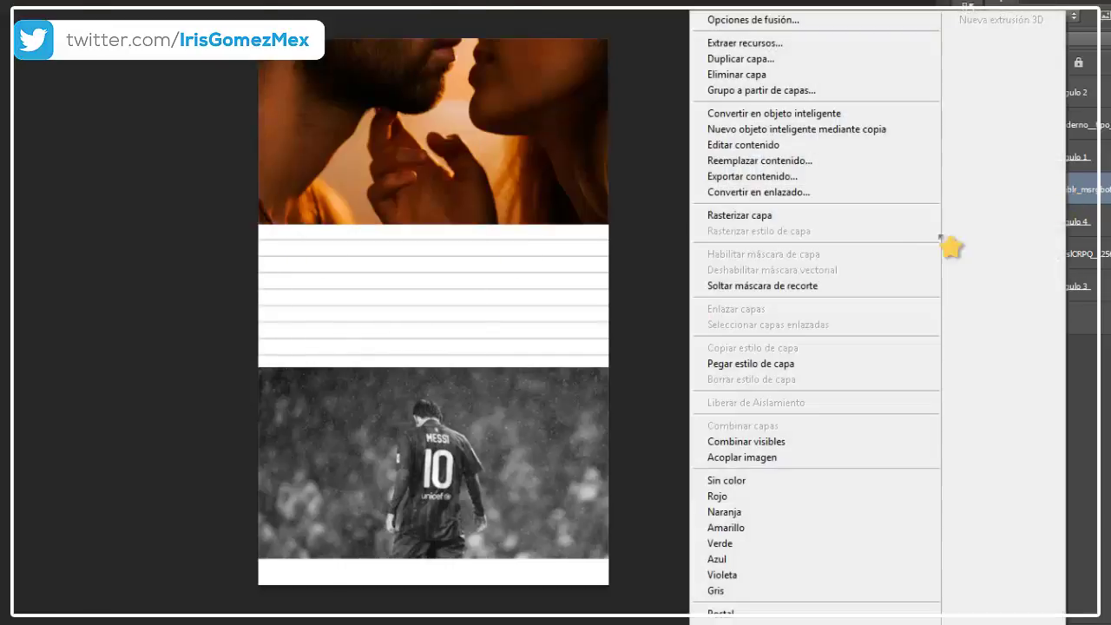
{"action": "left_click", "coordinate": [746, 215]}
{"action": "key", "text": "alt+i"}
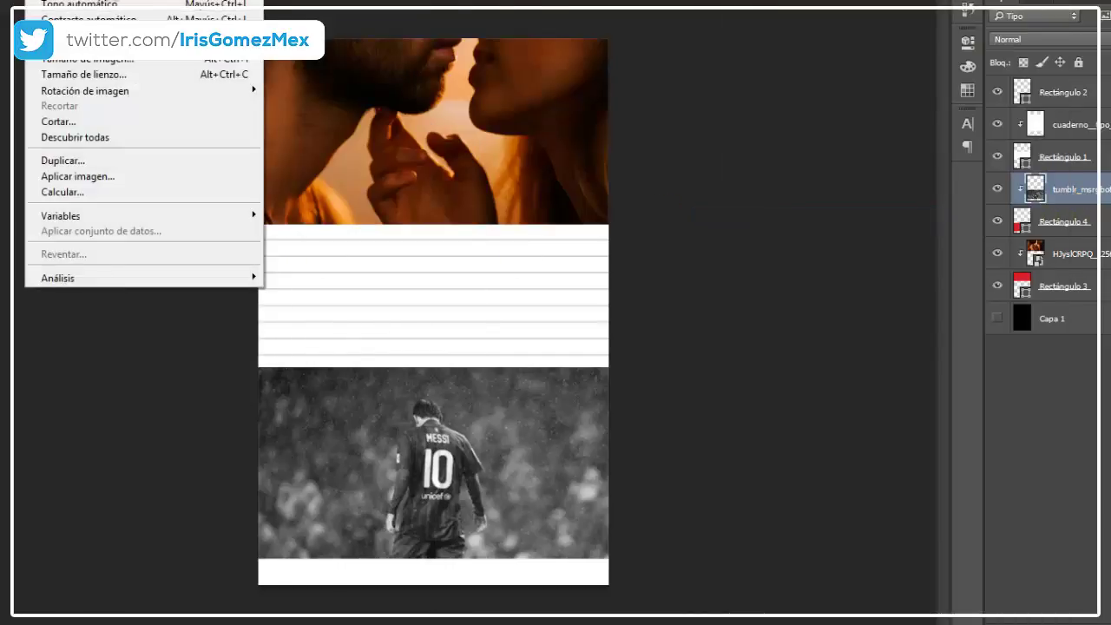
{"action": "mouse_move", "coordinate": [217, 5]}
{"action": "left_click", "coordinate": [425, 99]}
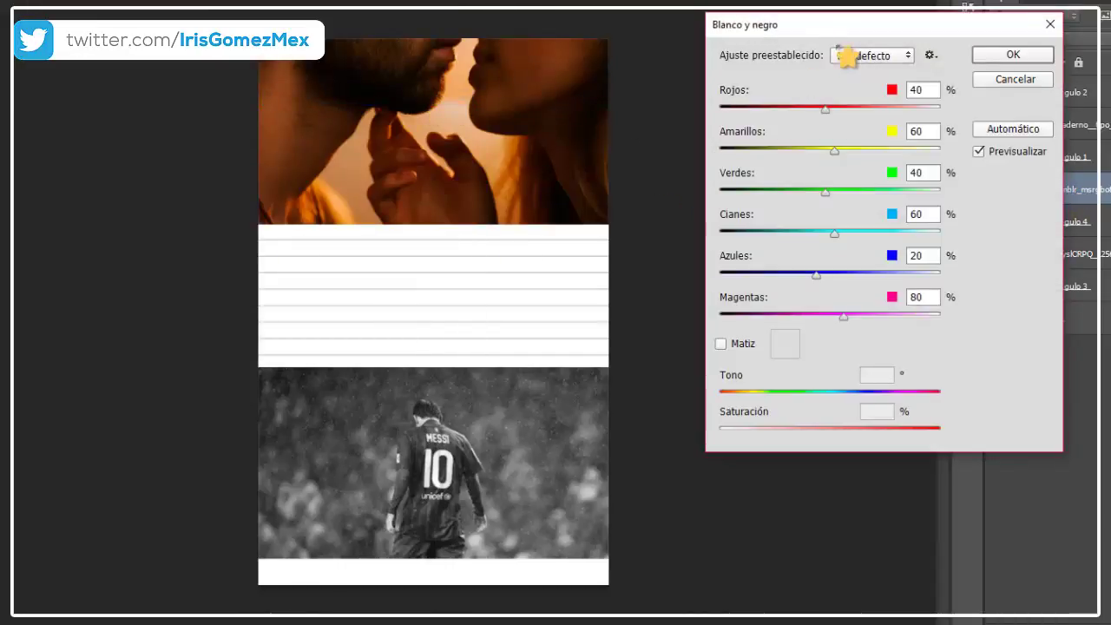
{"action": "left_click_drag", "start_coordinate": [838, 116], "coordinate": [858, 120]}
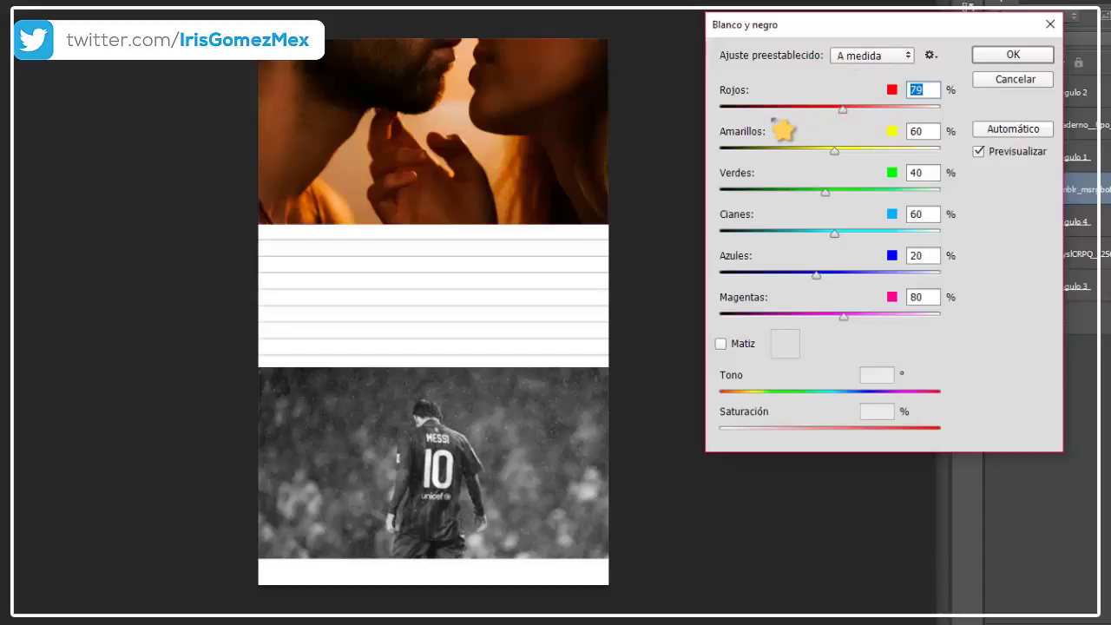
{"action": "left_click", "coordinate": [870, 106]}
{"action": "left_click", "coordinate": [870, 148]}
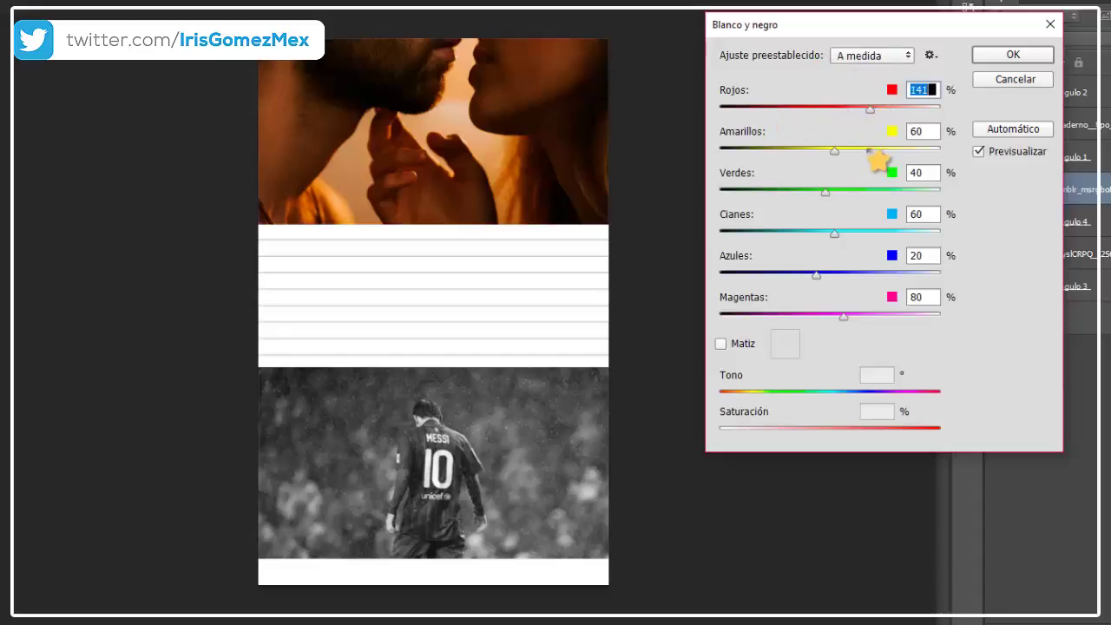
{"action": "left_click", "coordinate": [853, 231]}
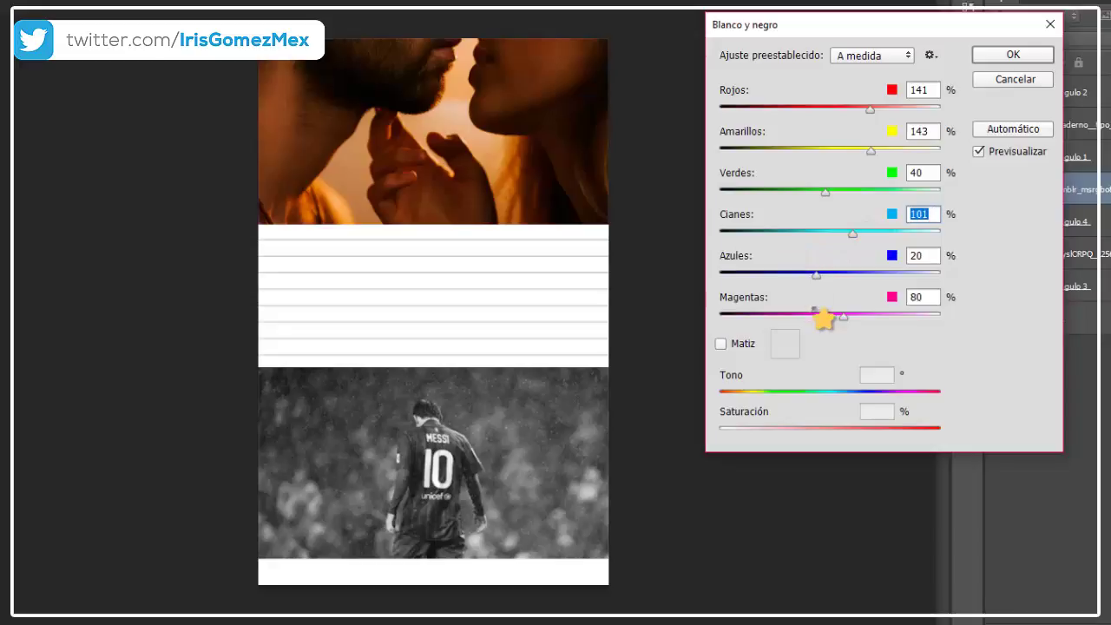
{"action": "left_click_drag", "start_coordinate": [820, 317], "coordinate": [882, 317]}
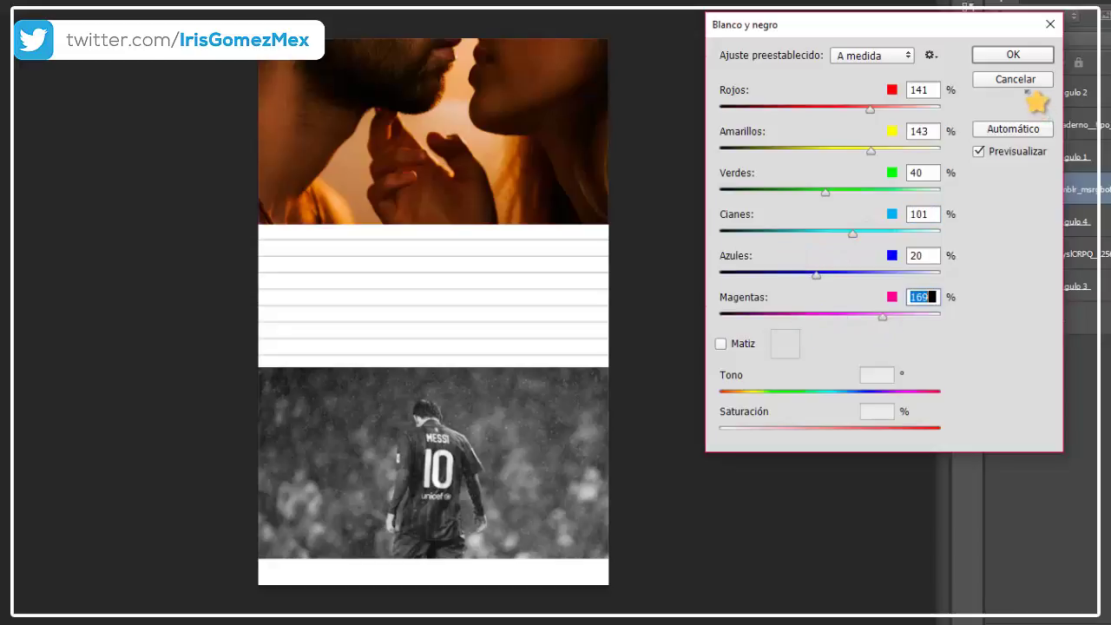
{"action": "left_click", "coordinate": [1013, 55]}
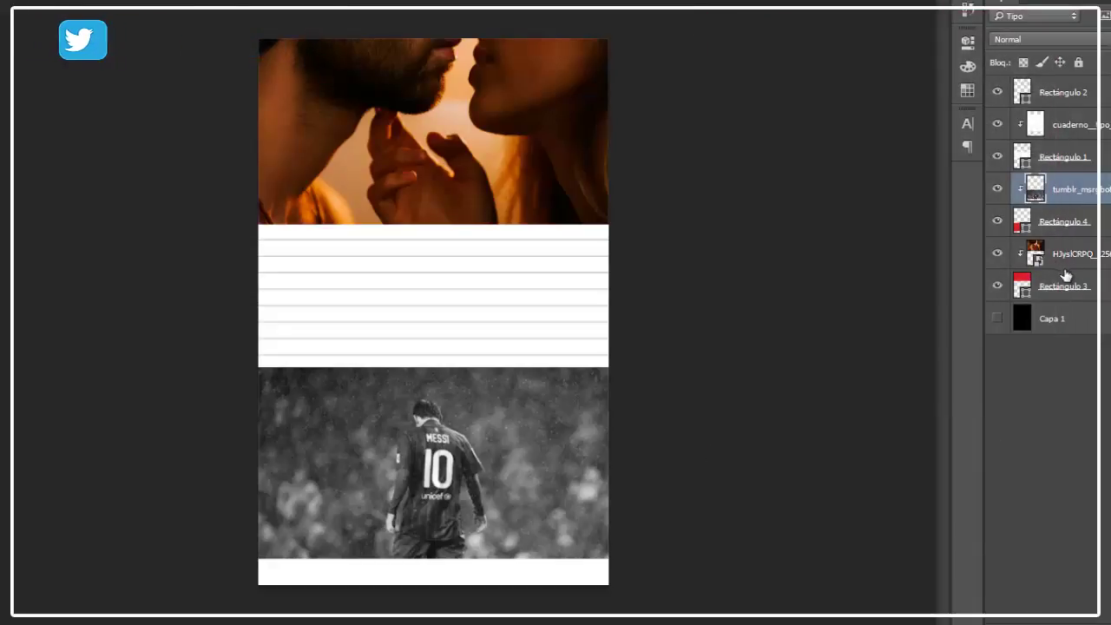
Step: Rasterize the clipped HJyslCRPQ couple photo's layer
{"action": "left_click", "coordinate": [1084, 254]}
{"action": "right_click", "coordinate": [1084, 254]}
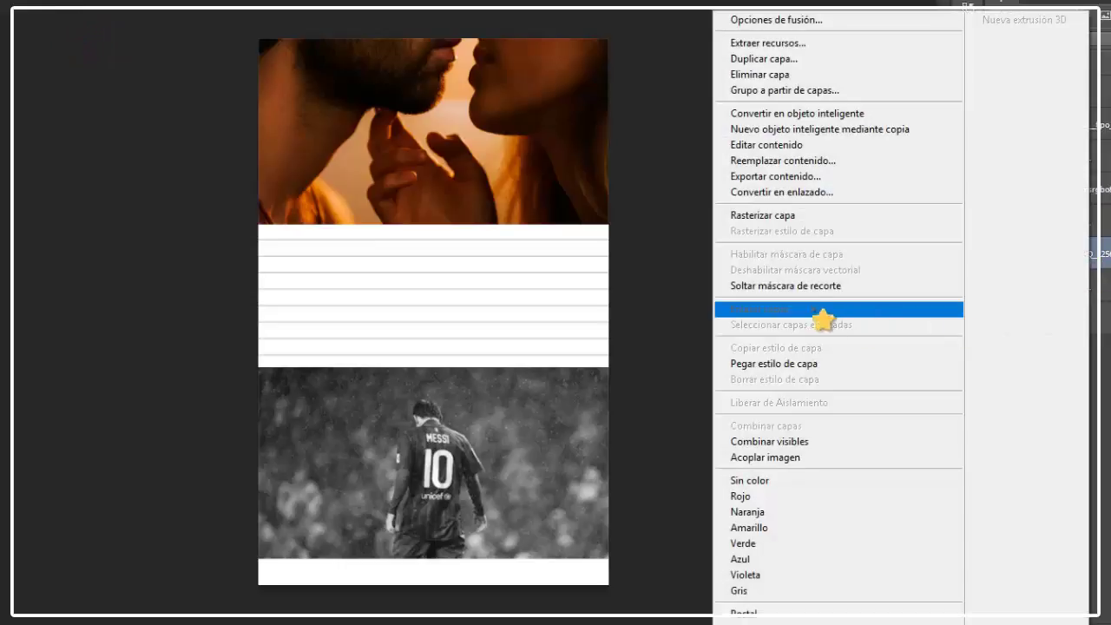
{"action": "left_click", "coordinate": [738, 215]}
Step: Start a Black and White adjustment on the couple photo with yellows at 191% and greens at 58%
{"action": "left_click", "coordinate": [47, 2]}
{"action": "mouse_move", "coordinate": [86, 1]}
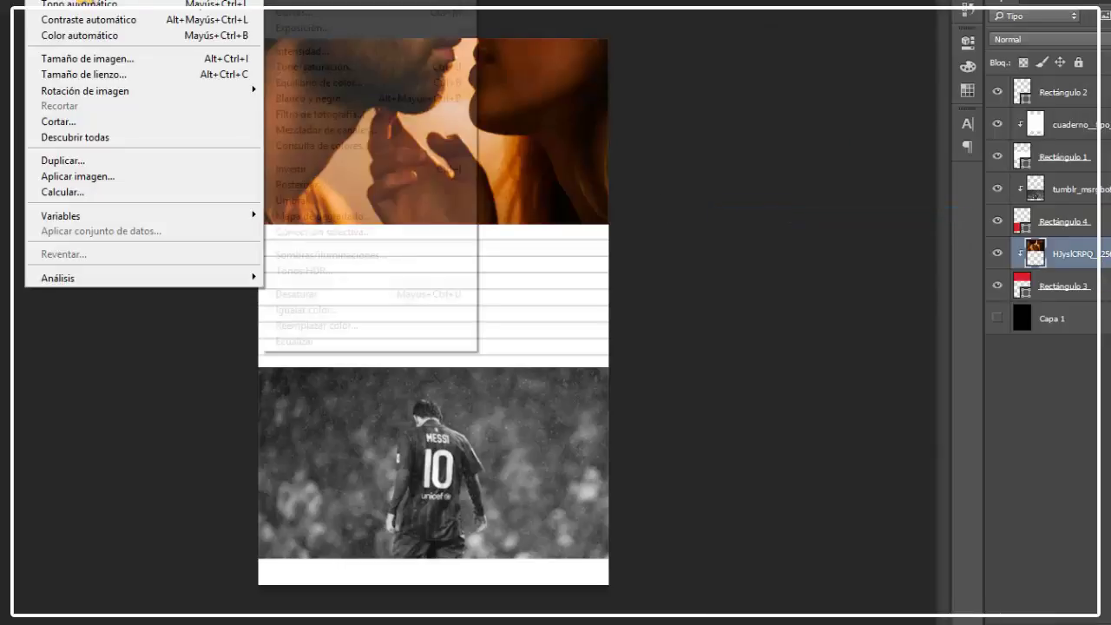
{"action": "left_click", "coordinate": [361, 98]}
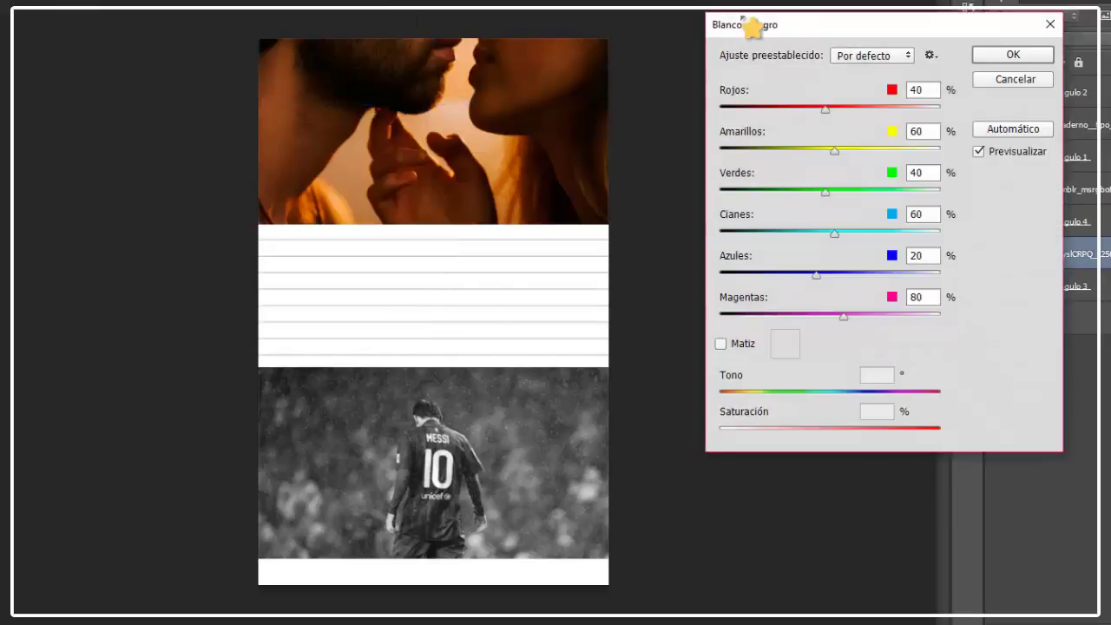
{"action": "left_click_drag", "start_coordinate": [724, 22], "coordinate": [780, 33]}
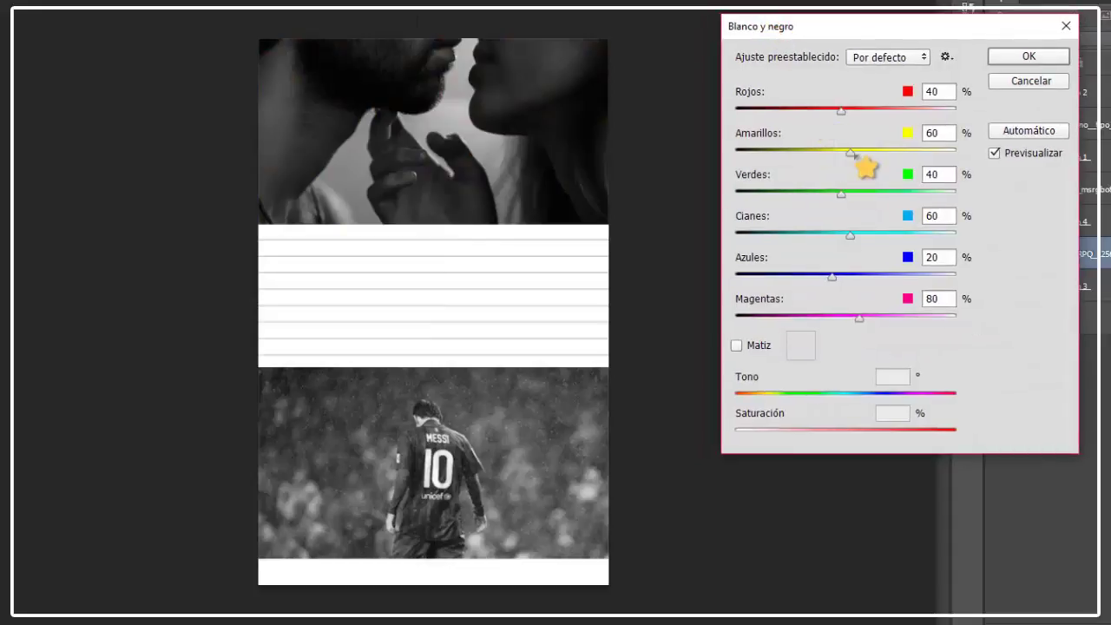
{"action": "left_click_drag", "start_coordinate": [867, 162], "coordinate": [902, 164]}
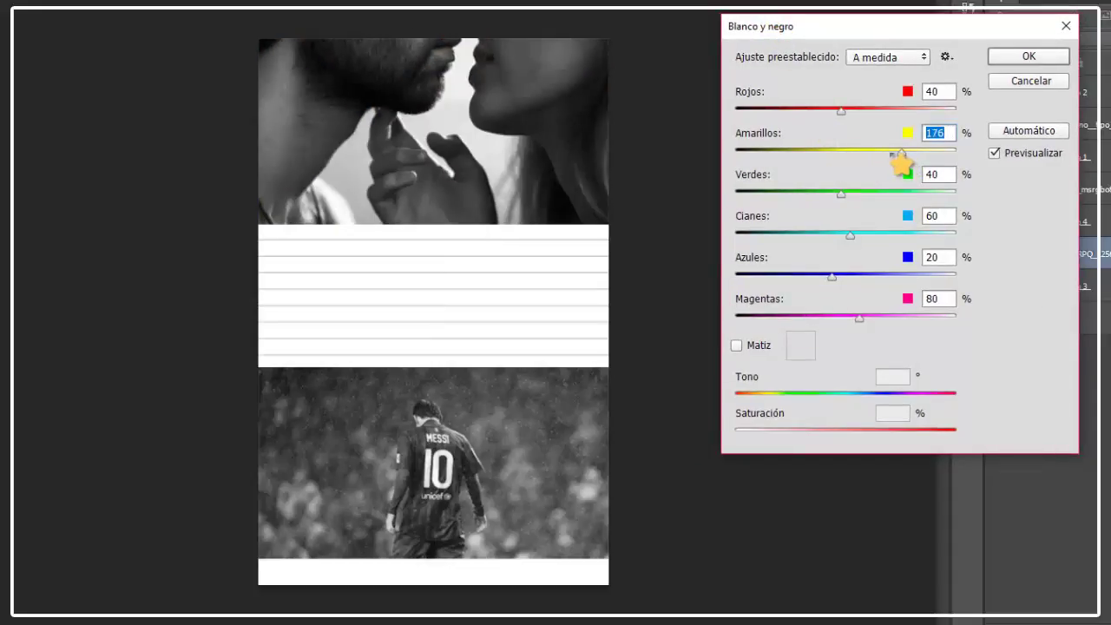
{"action": "left_click_drag", "start_coordinate": [842, 195], "coordinate": [829, 204]}
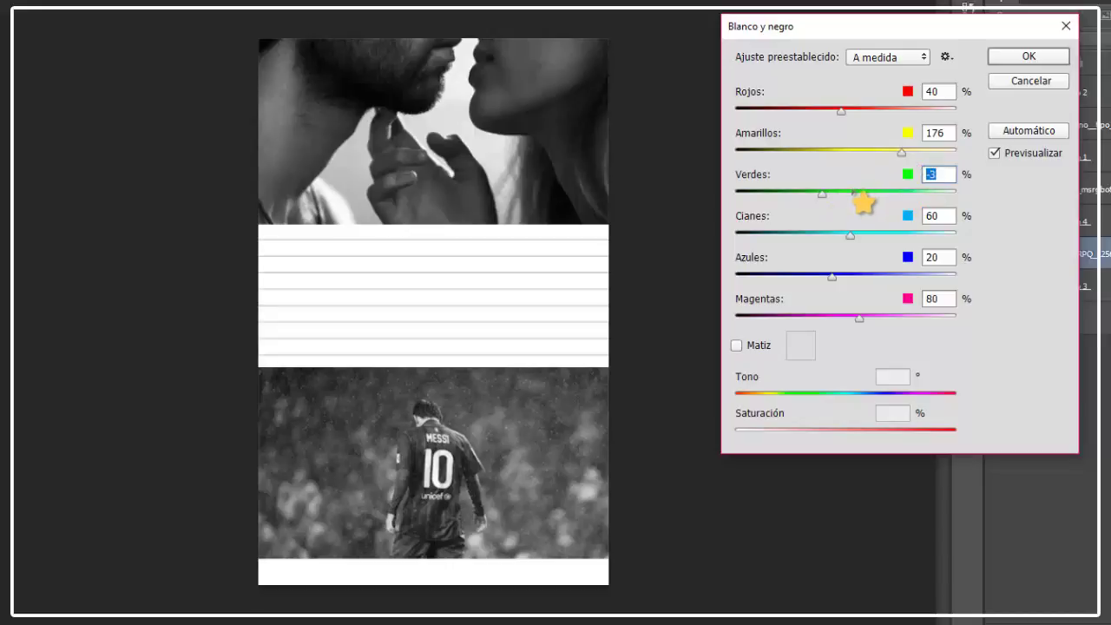
{"action": "left_click", "coordinate": [849, 192]}
{"action": "mouse_move", "coordinate": [905, 153]}
{"action": "left_mouse_down"}
{"action": "mouse_move", "coordinate": [937, 148]}
{"action": "mouse_move", "coordinate": [933, 164]}
{"action": "mouse_move", "coordinate": [895, 156]}
{"action": "mouse_move", "coordinate": [911, 163]}
{"action": "left_mouse_up"}
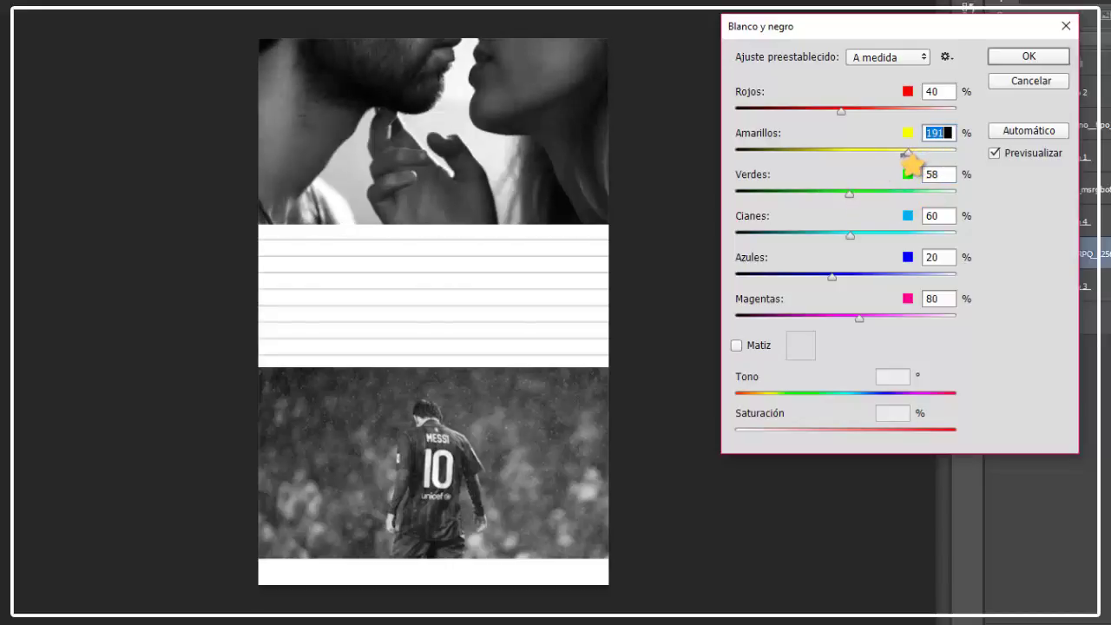
Step: Set the couple photo's reds to 88% and yellows to 180%, and apply the Black and White adjustment
{"action": "left_click", "coordinate": [868, 111]}
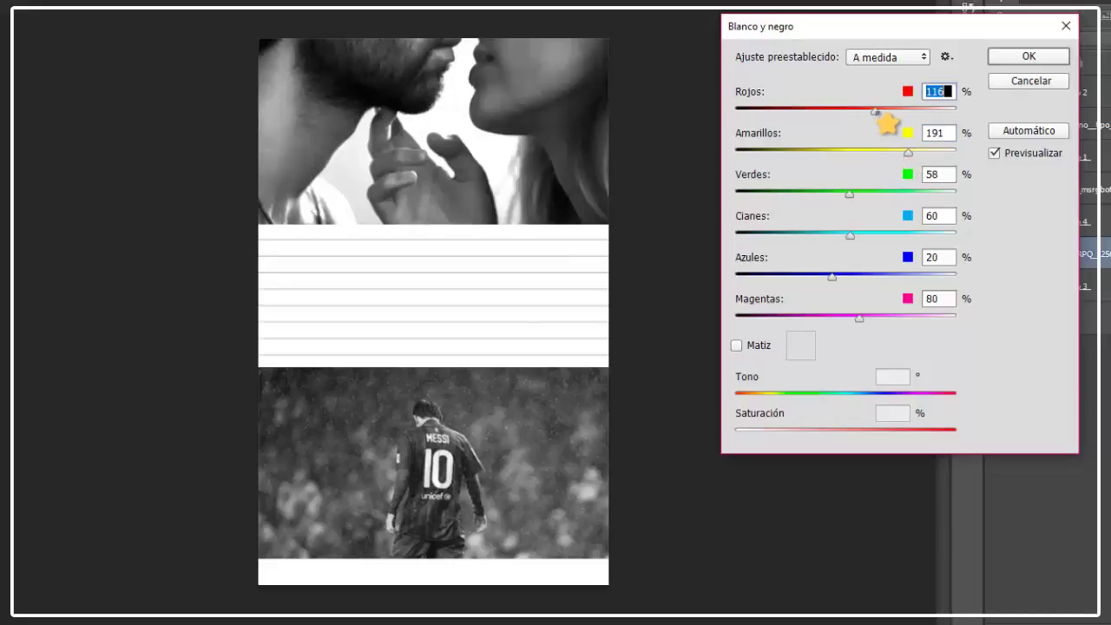
{"action": "left_click_drag", "start_coordinate": [870, 112], "coordinate": [877, 112]}
{"action": "left_click", "coordinate": [862, 111]}
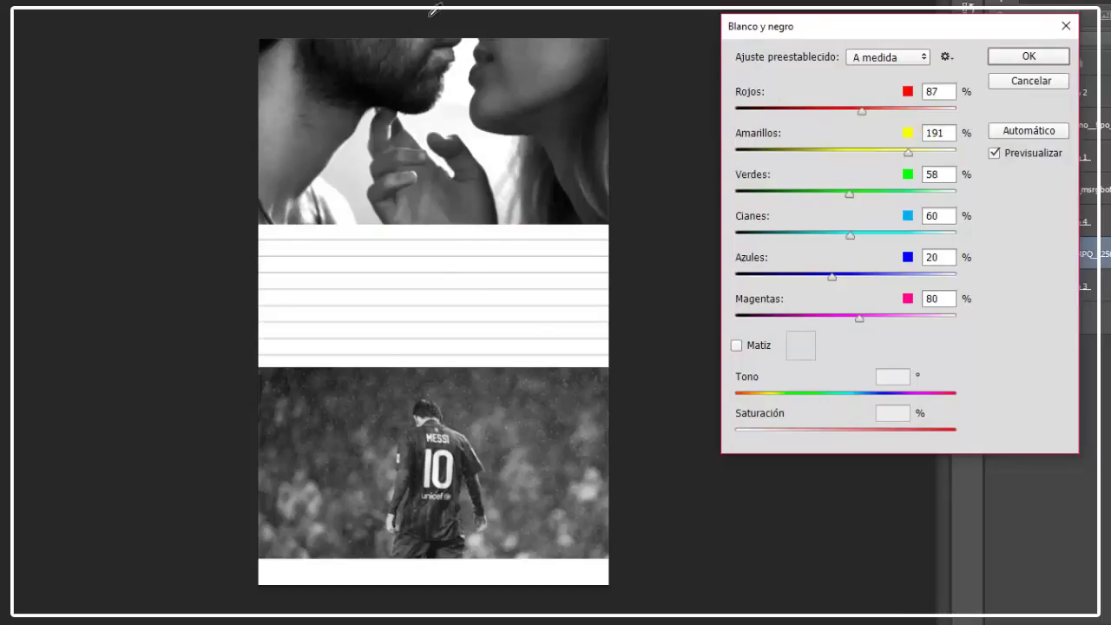
{"action": "left_click", "coordinate": [1028, 67]}
{"action": "left_click_drag", "start_coordinate": [896, 109], "coordinate": [864, 108]}
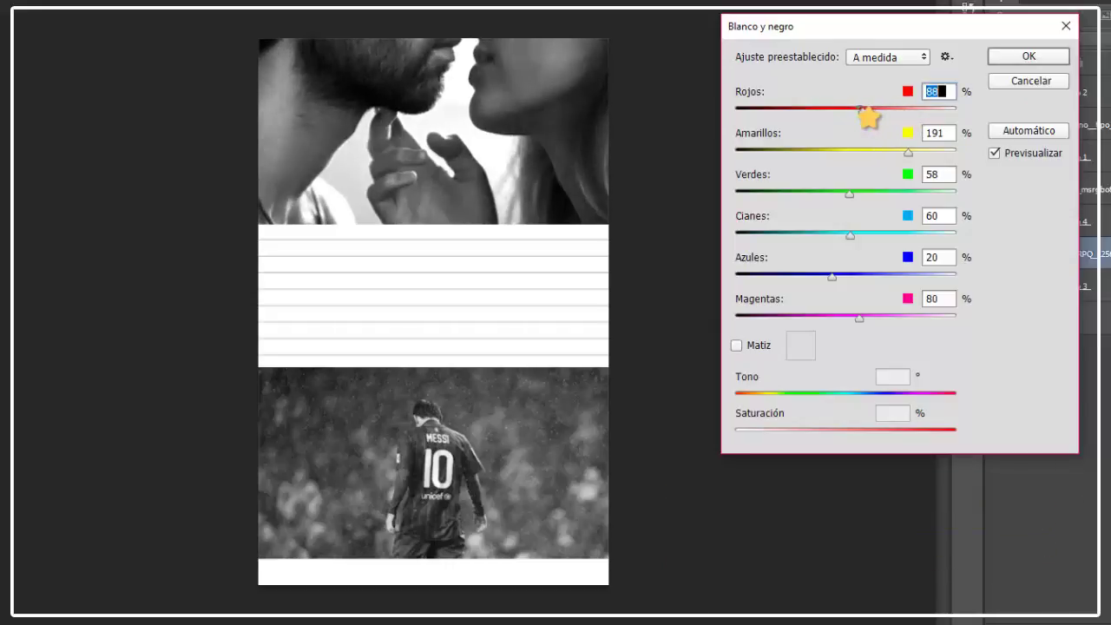
{"action": "left_click_drag", "start_coordinate": [909, 152], "coordinate": [909, 154]}
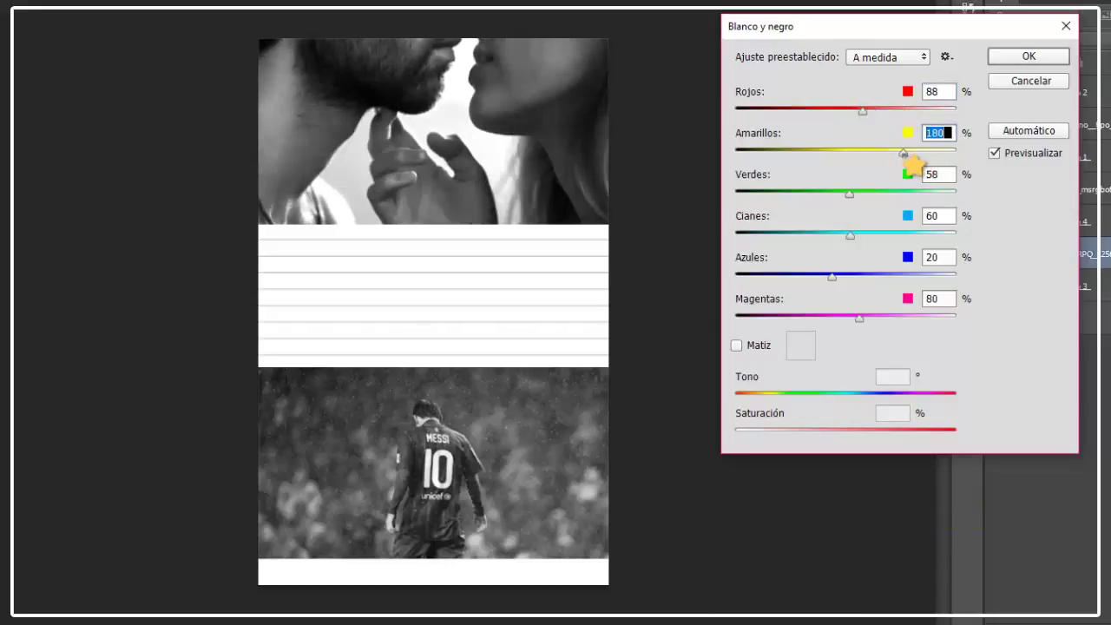
{"action": "left_click", "coordinate": [1043, 59]}
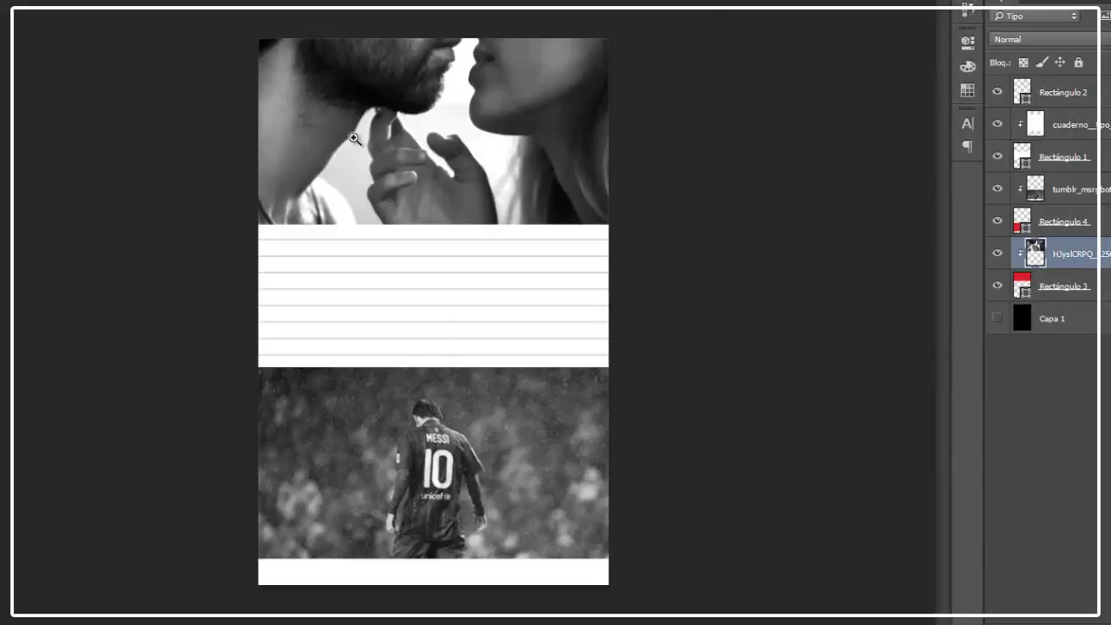
{"action": "left_click_drag", "start_coordinate": [455, 131], "coordinate": [478, 205]}
{"action": "mouse_move", "coordinate": [498, 477]}
{"action": "left_mouse_down"}
{"action": "mouse_move", "coordinate": [548, 491]}
{"action": "mouse_move", "coordinate": [483, 493]}
{"action": "left_mouse_up"}
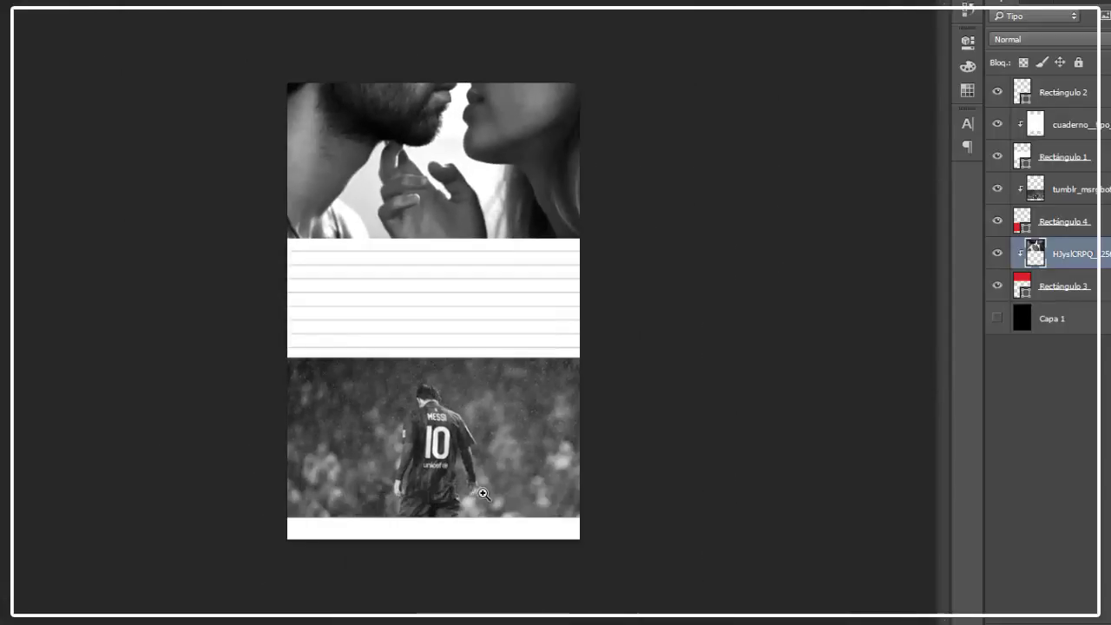
{"action": "right_click", "coordinate": [547, 492]}
{"action": "left_click", "coordinate": [566, 507]}
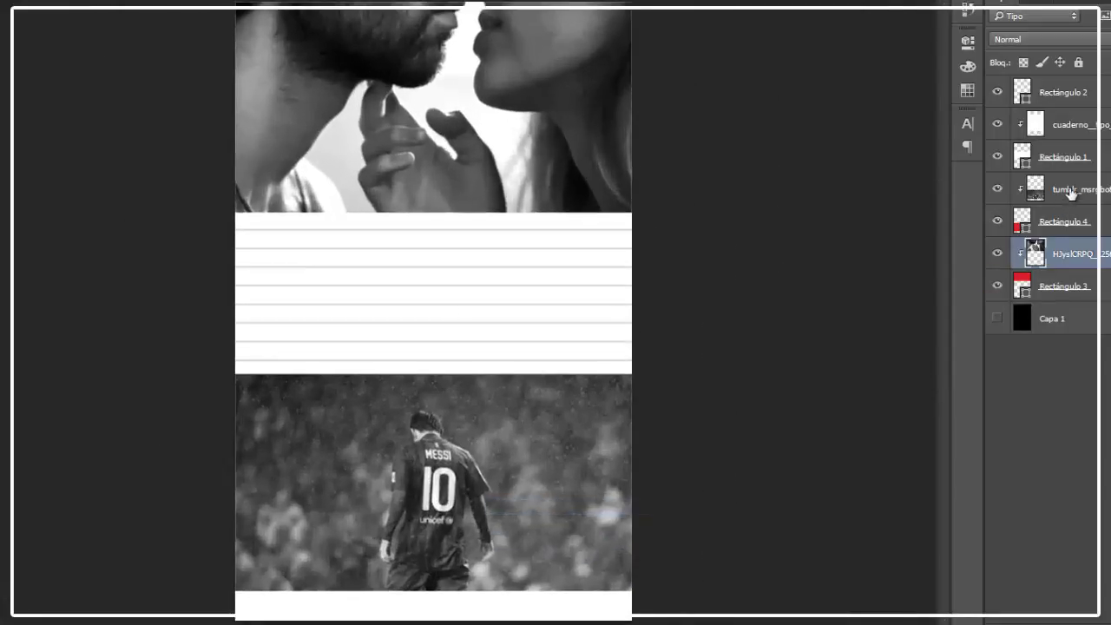
{"action": "left_click", "coordinate": [1071, 191]}
{"action": "key", "text": "alt+t"}
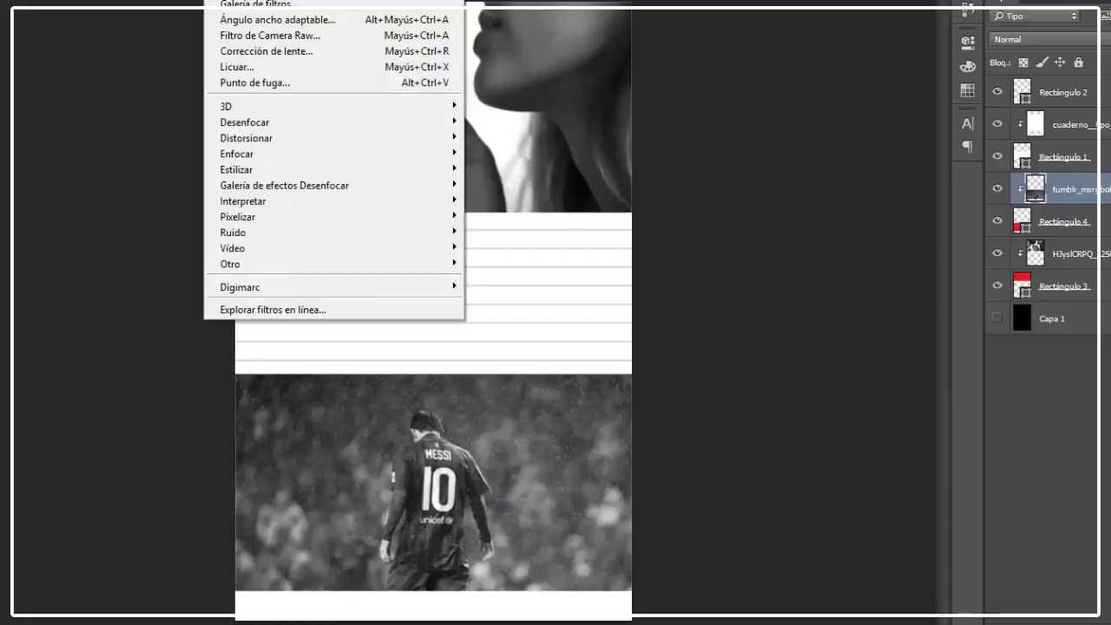
{"action": "key", "text": "Escape"}
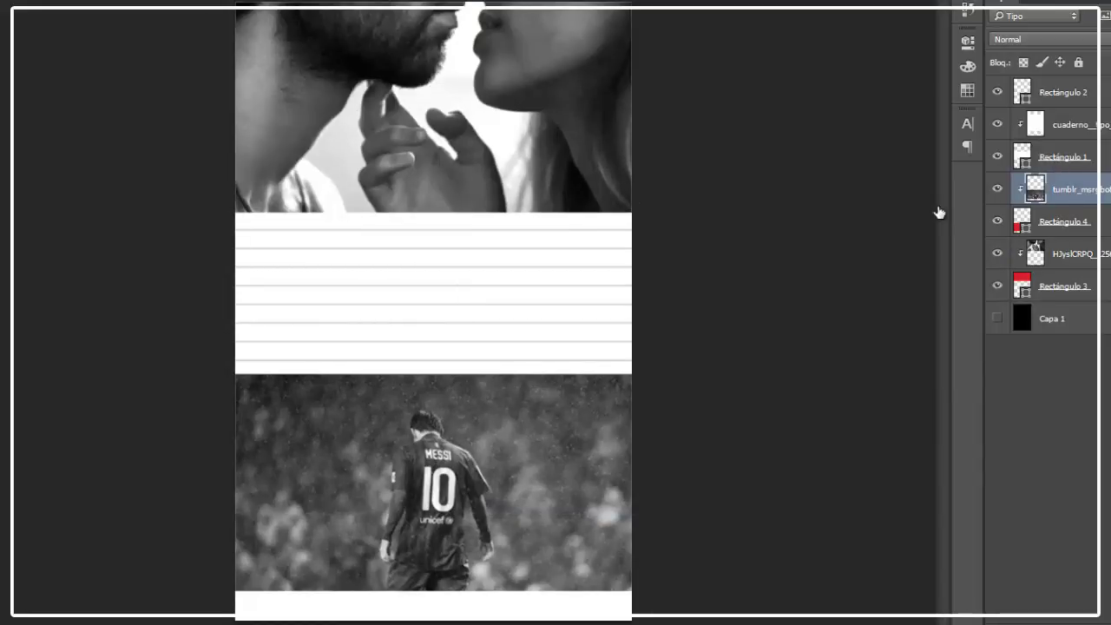
Step: Apply a Smart Blur to the couple photo's layer with radius 3.0, threshold 8.9, low quality and normal mode
{"action": "left_click", "coordinate": [1069, 254]}
{"action": "left_click", "coordinate": [228, 1]}
{"action": "mouse_move", "coordinate": [408, 123]}
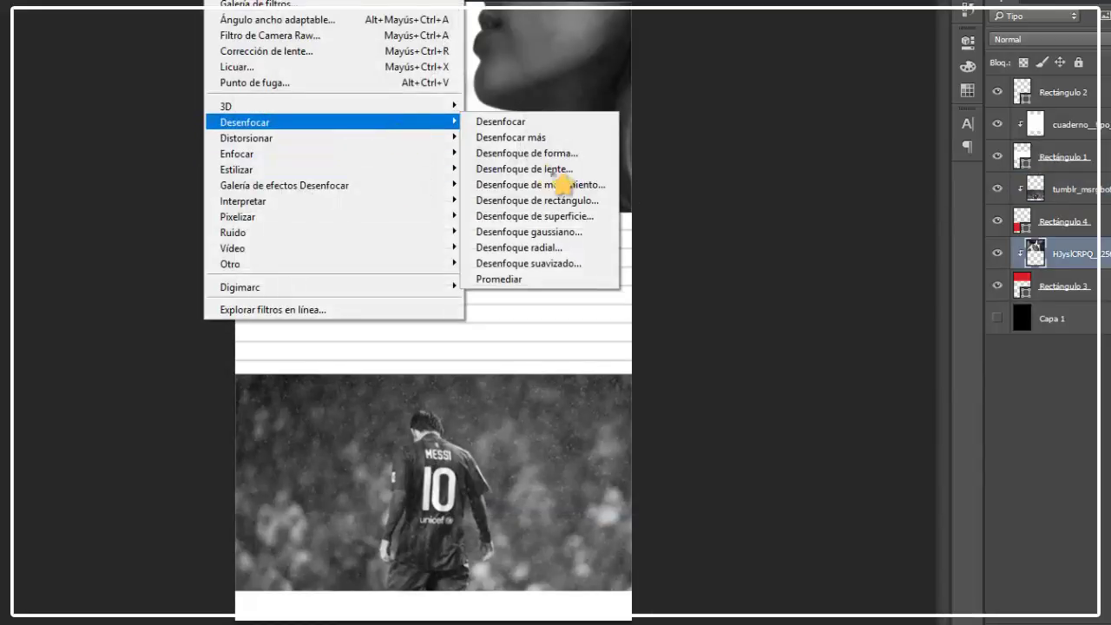
{"action": "left_click", "coordinate": [573, 265]}
{"action": "left_click_drag", "start_coordinate": [758, 265], "coordinate": [874, 363]}
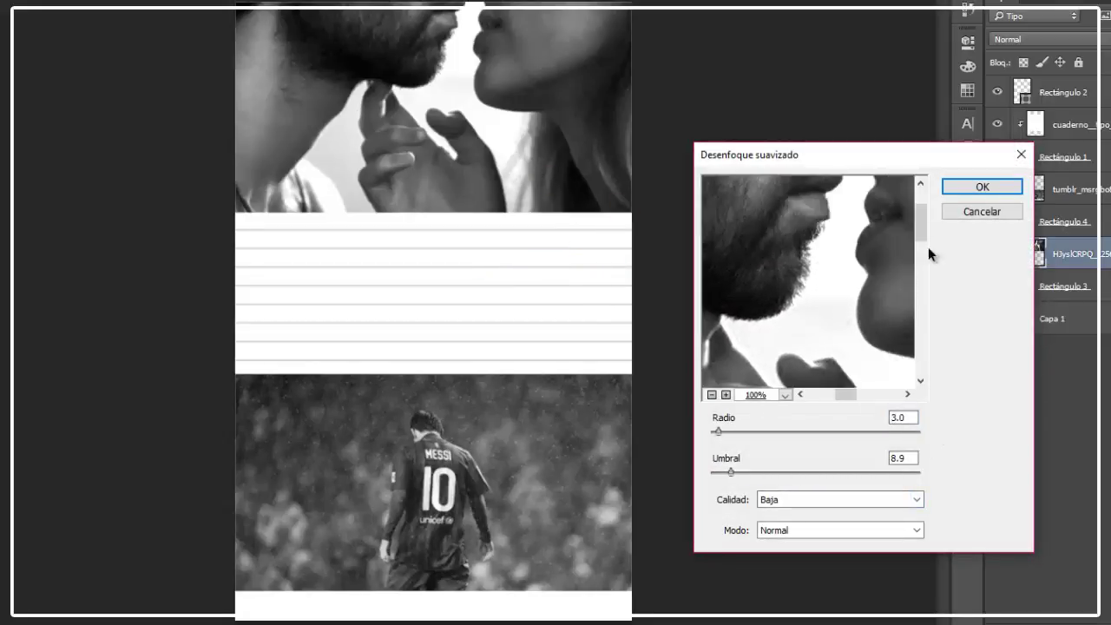
{"action": "left_click", "coordinate": [1008, 186]}
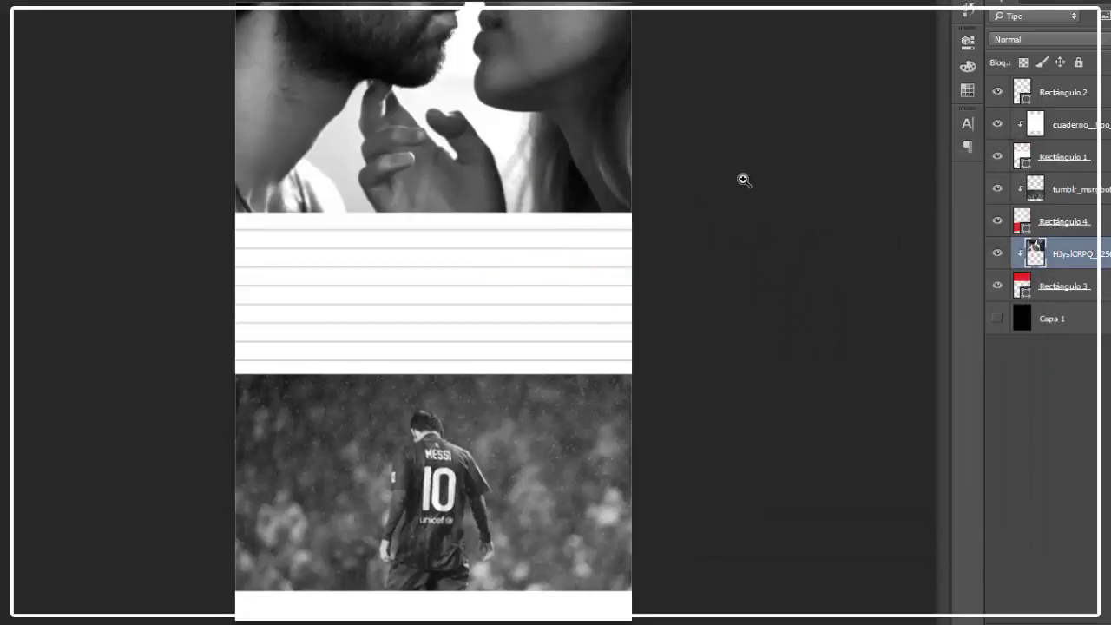
Step: Add the text "Mi Princesa" on the notebook band and move its layer above the notebook texture
{"action": "left_click_drag", "start_coordinate": [451, 329], "coordinate": [427, 331]}
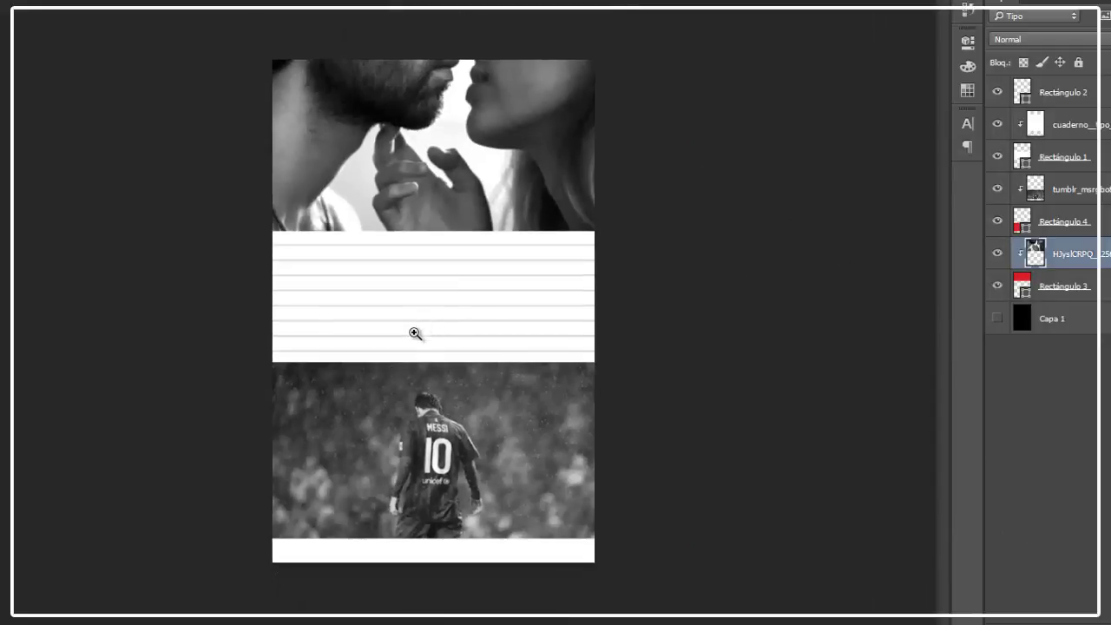
{"action": "mouse_move", "coordinate": [427, 551]}
{"action": "left_mouse_down"}
{"action": "mouse_move", "coordinate": [494, 575]}
{"action": "mouse_move", "coordinate": [418, 560]}
{"action": "left_mouse_up"}
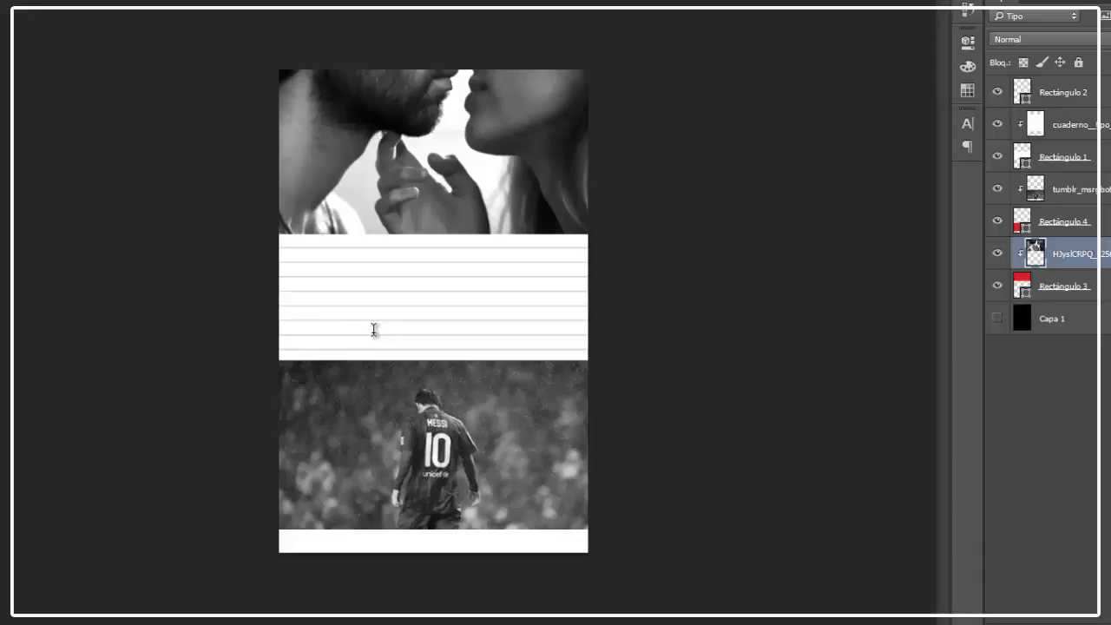
{"action": "left_click", "coordinate": [374, 329]}
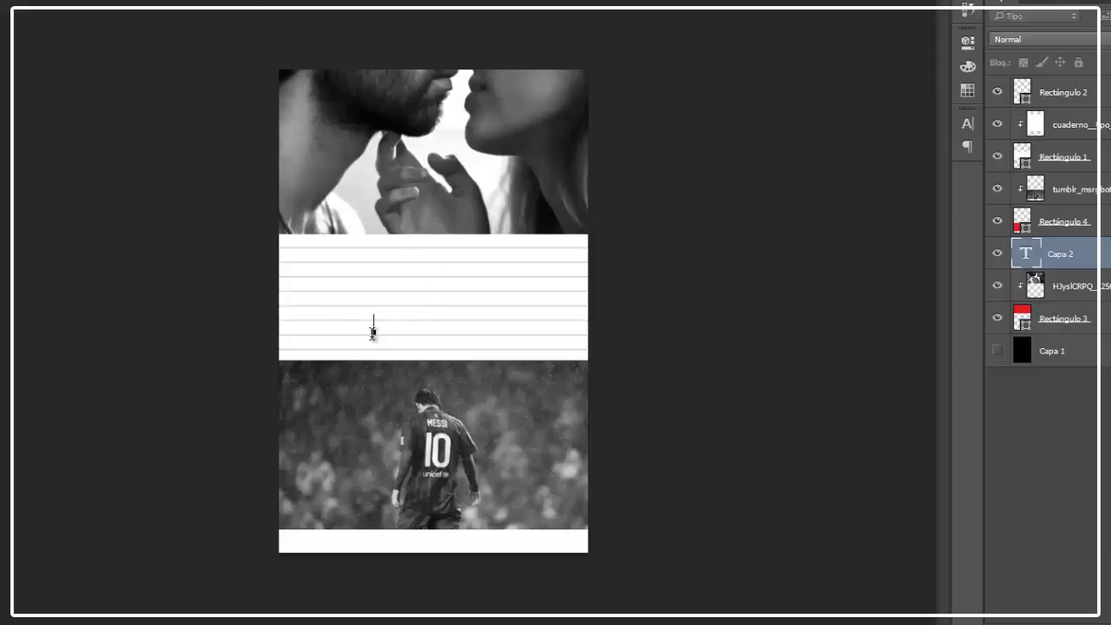
{"action": "type", "text": "..."}
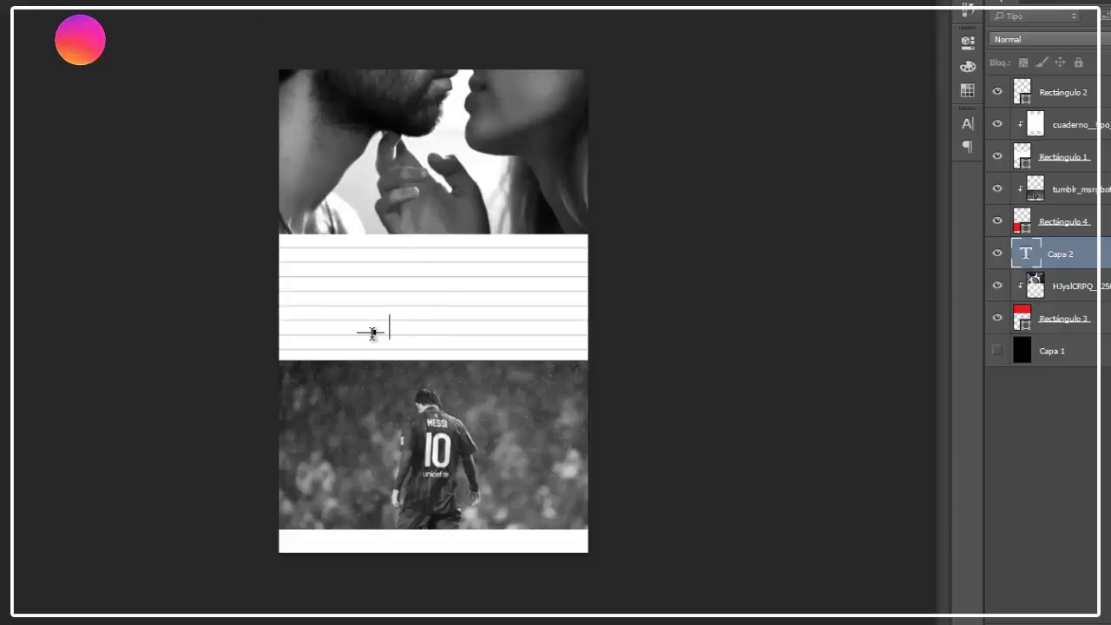
{"action": "type", "text": "..."}
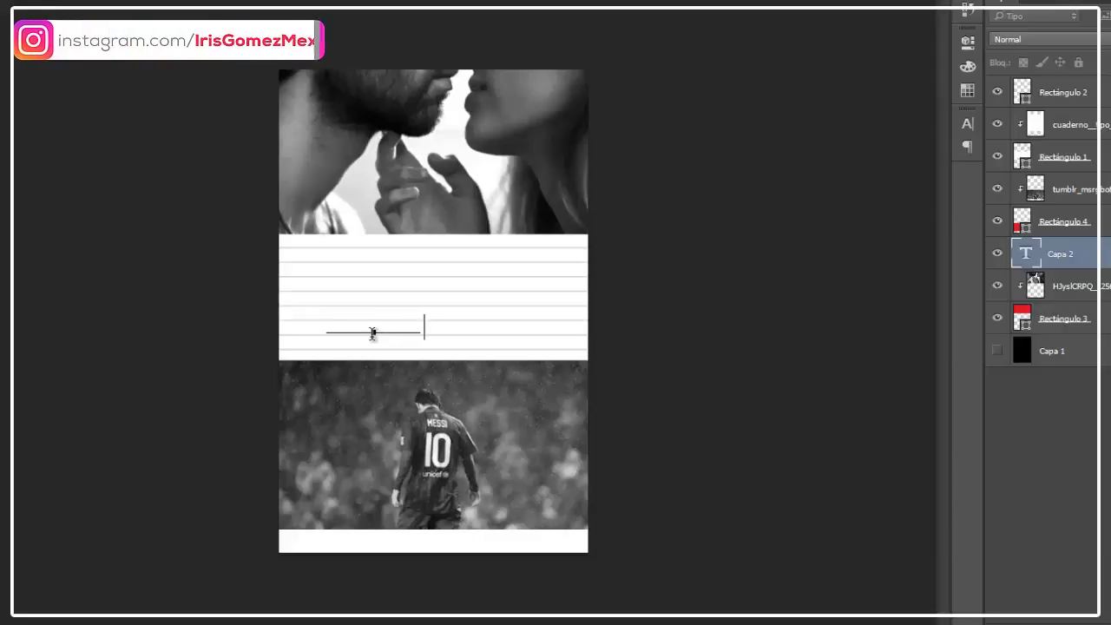
{"action": "left_click", "coordinate": [315, 331]}
{"action": "key", "text": "shift+End"}
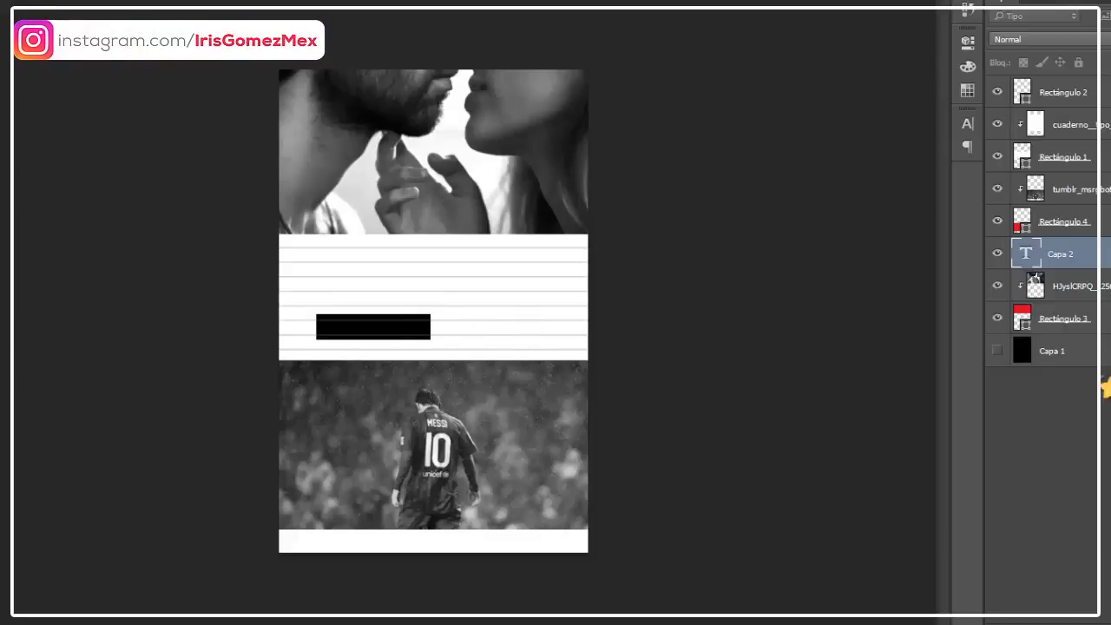
{"action": "left_click_drag", "start_coordinate": [1092, 260], "coordinate": [1091, 111]}
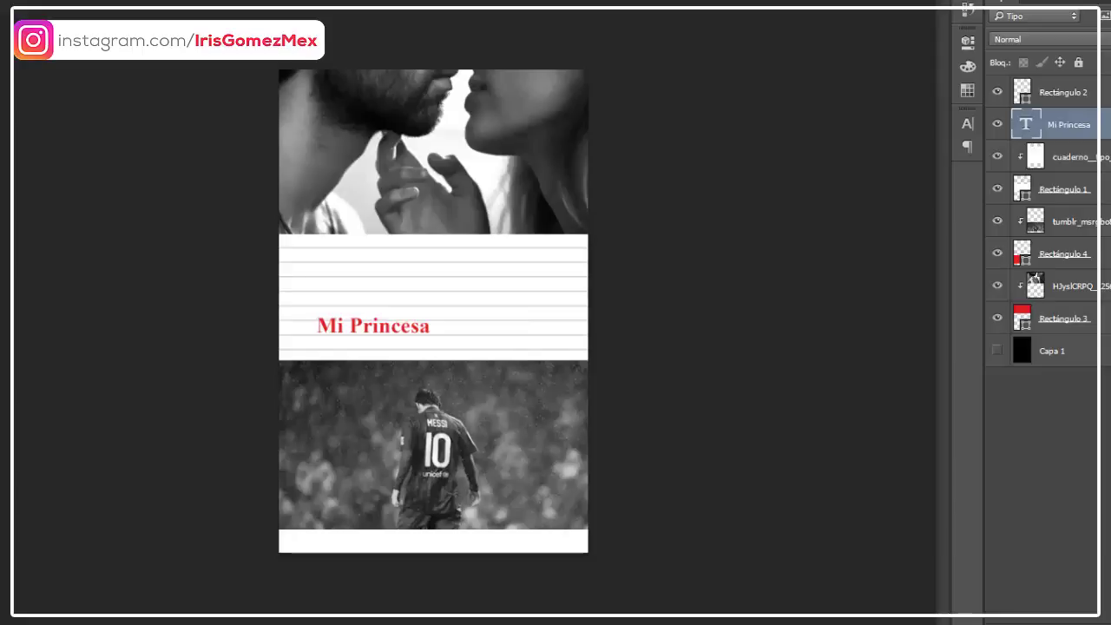
Step: Set the "Mi Princesa" text colour to bright pink #ff0060
{"action": "left_click", "coordinate": [573, 4]}
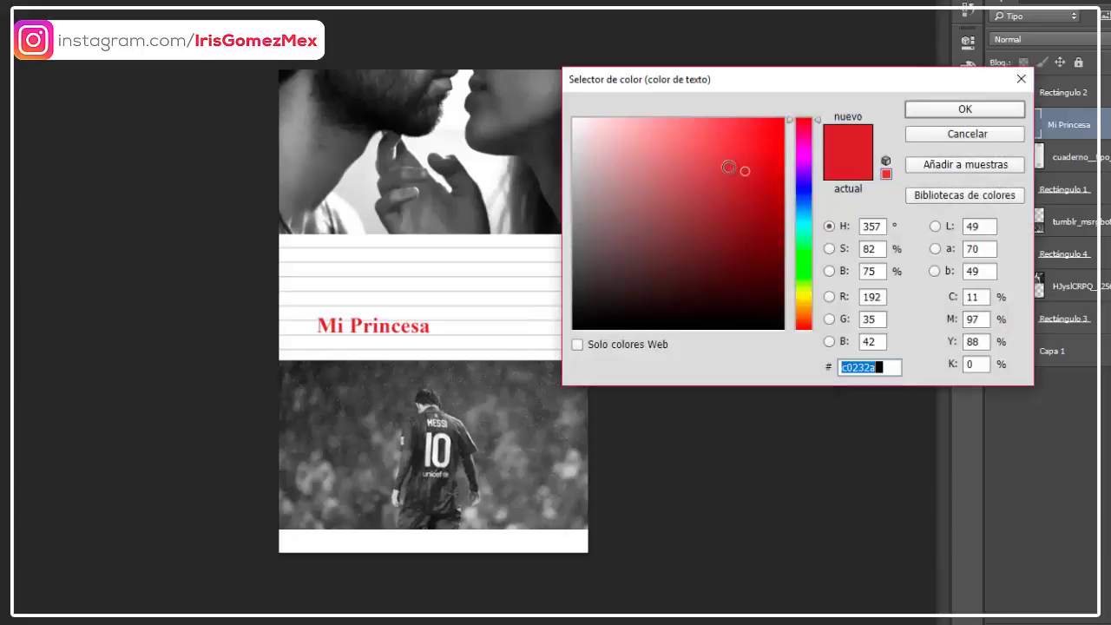
{"action": "left_click", "coordinate": [808, 131]}
{"action": "left_click_drag", "start_coordinate": [779, 123], "coordinate": [787, 104]}
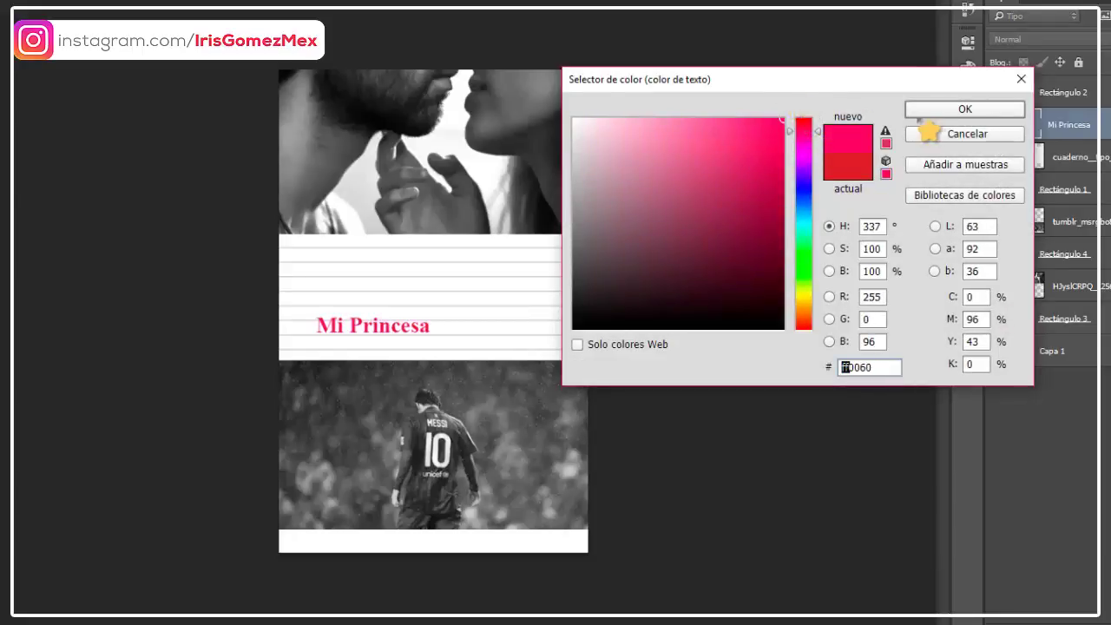
{"action": "left_click", "coordinate": [970, 111]}
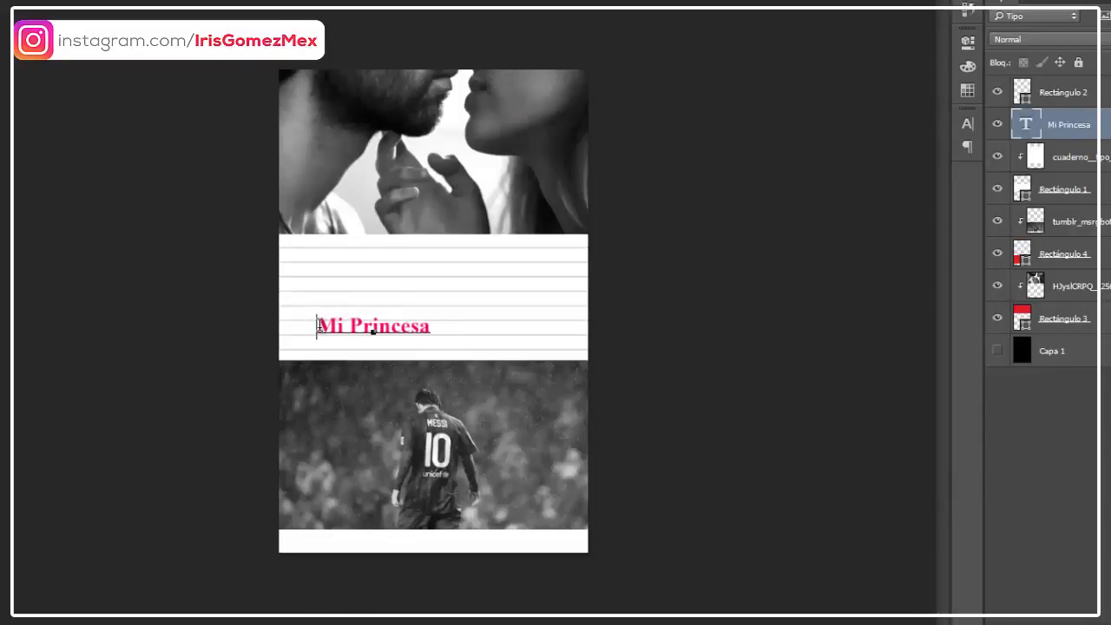
Step: Try the Vivaldi Italic font on the "Mi Princesa" title
{"action": "left_click_drag", "start_coordinate": [318, 324], "coordinate": [431, 327]}
{"action": "left_click", "coordinate": [159, 5]}
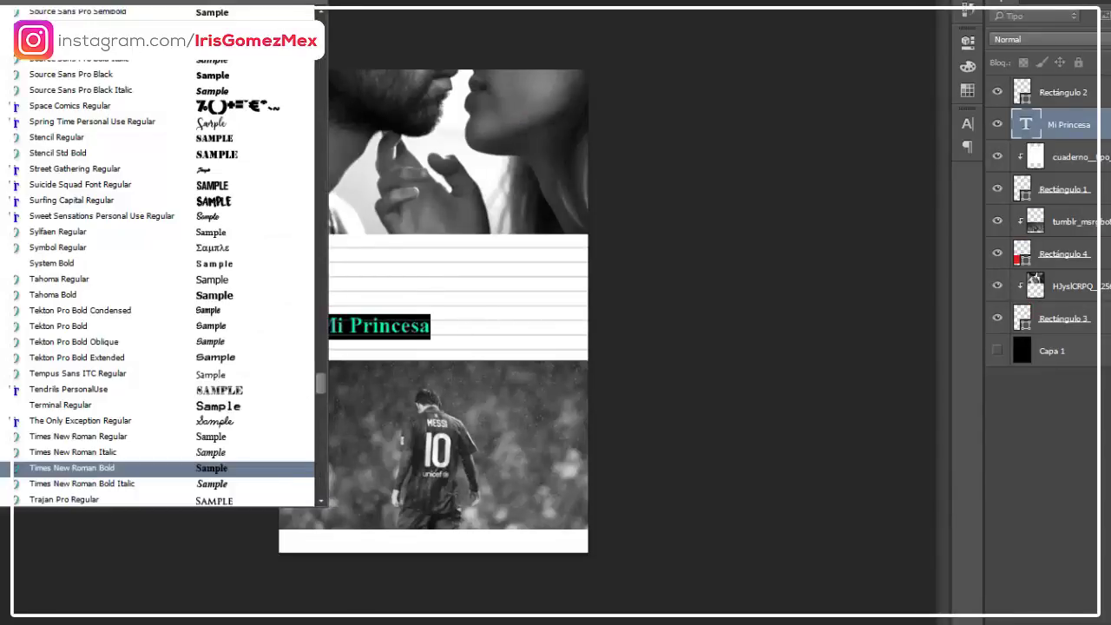
{"action": "scroll", "coordinate": [326, 408], "scroll_direction": "down", "scroll_amount": 10}
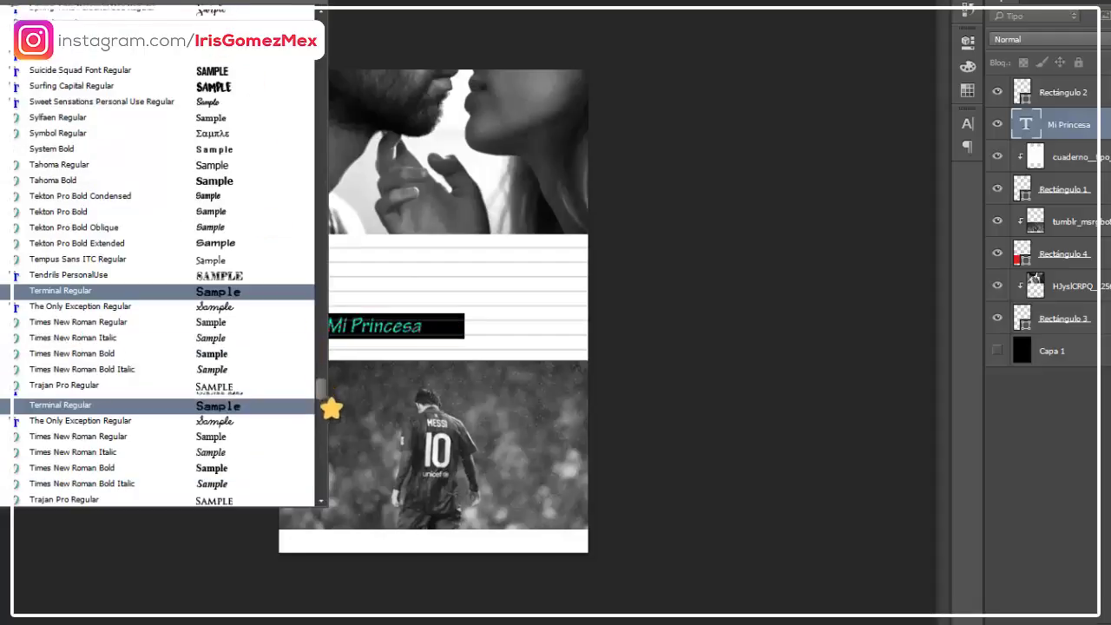
{"action": "scroll", "coordinate": [321, 460], "scroll_direction": "down", "scroll_amount": 5}
{"action": "scroll", "coordinate": [333, 434], "scroll_direction": "up", "scroll_amount": 10}
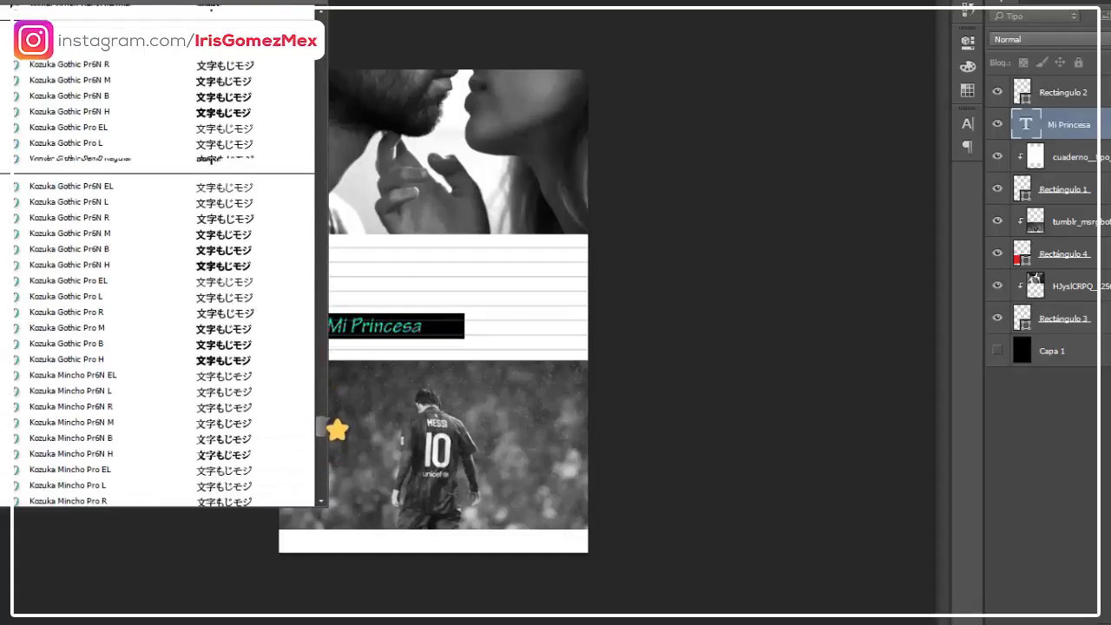
{"action": "scroll", "coordinate": [335, 426], "scroll_direction": "up", "scroll_amount": 2}
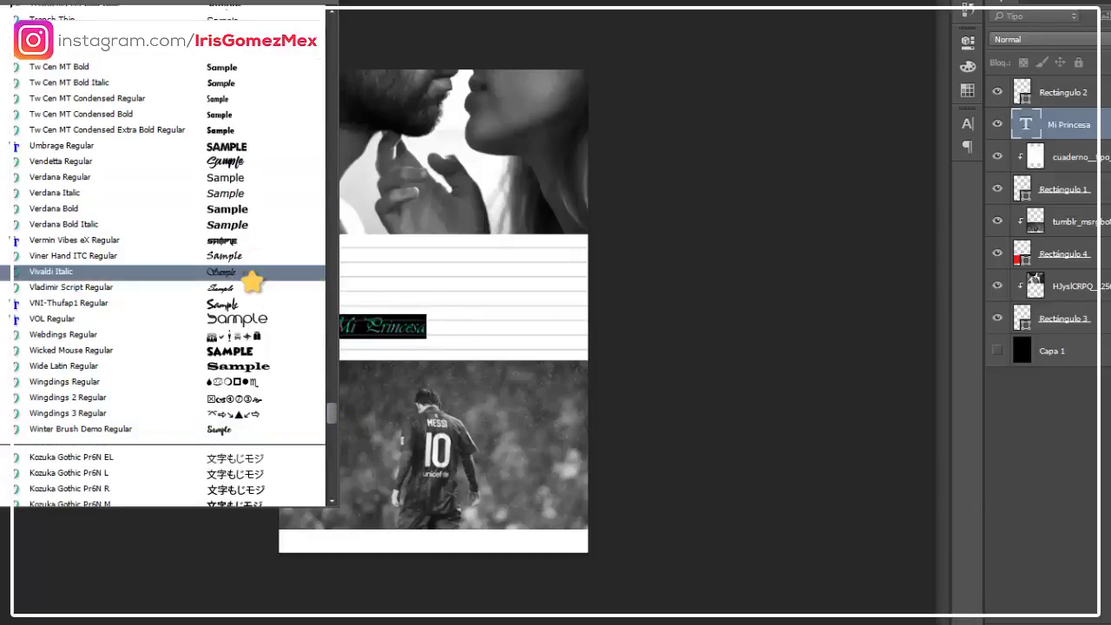
{"action": "left_click", "coordinate": [249, 276]}
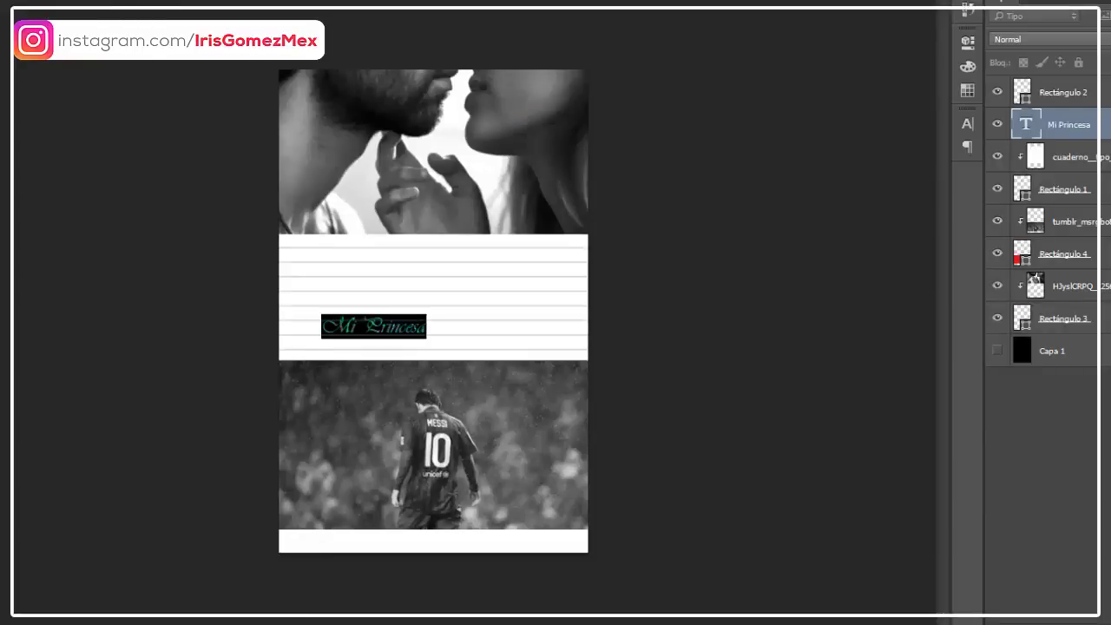
Step: Set the "Mi Princesa" title's font to Lustinmal Lite Regular and commit the text edit
{"action": "left_click", "coordinate": [228, 4]}
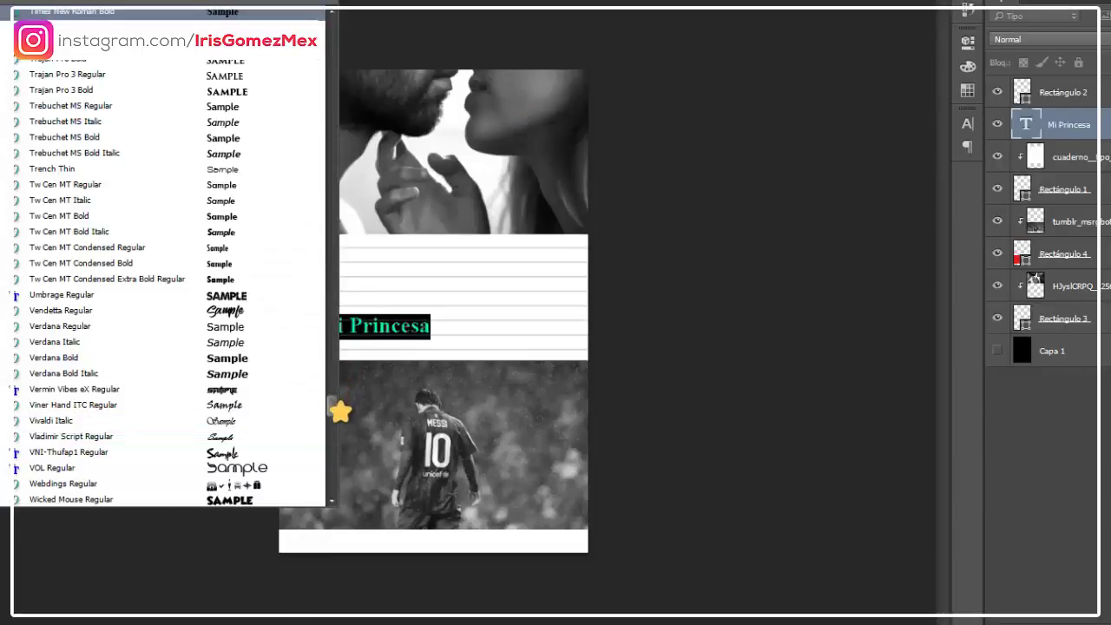
{"action": "left_click_drag", "start_coordinate": [340, 408], "coordinate": [344, 322]}
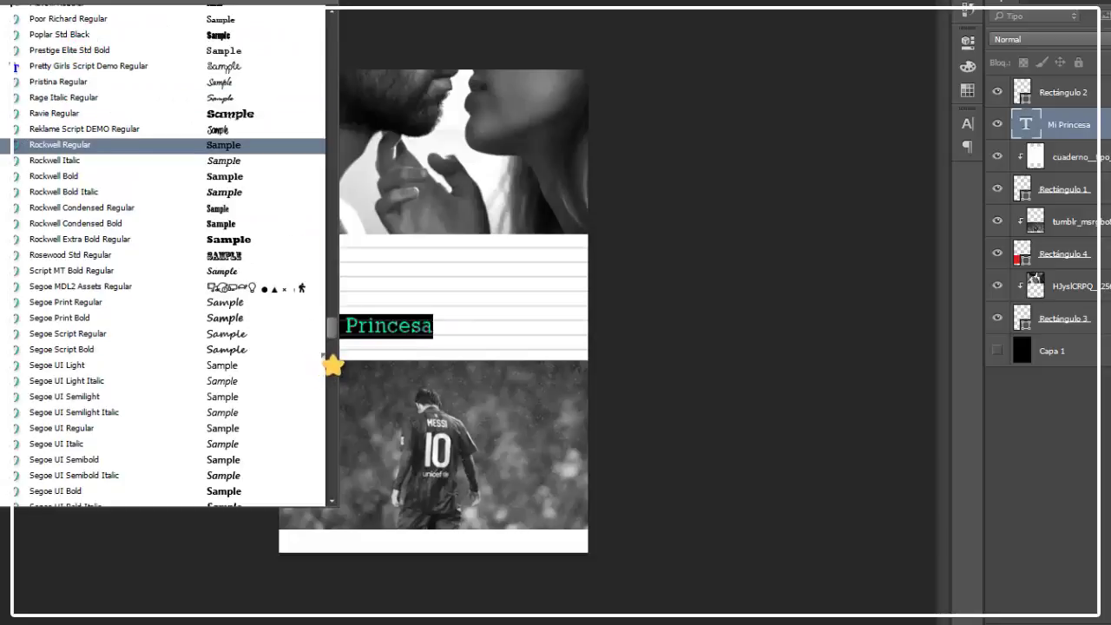
{"action": "left_click", "coordinate": [224, 273]}
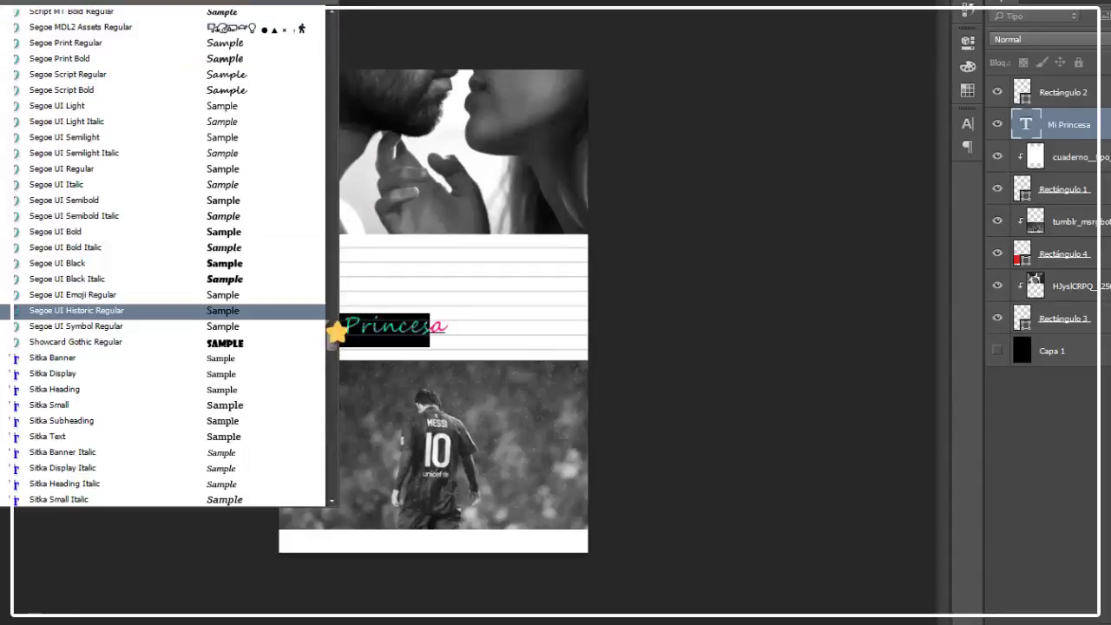
{"action": "left_click_drag", "start_coordinate": [335, 345], "coordinate": [335, 191]}
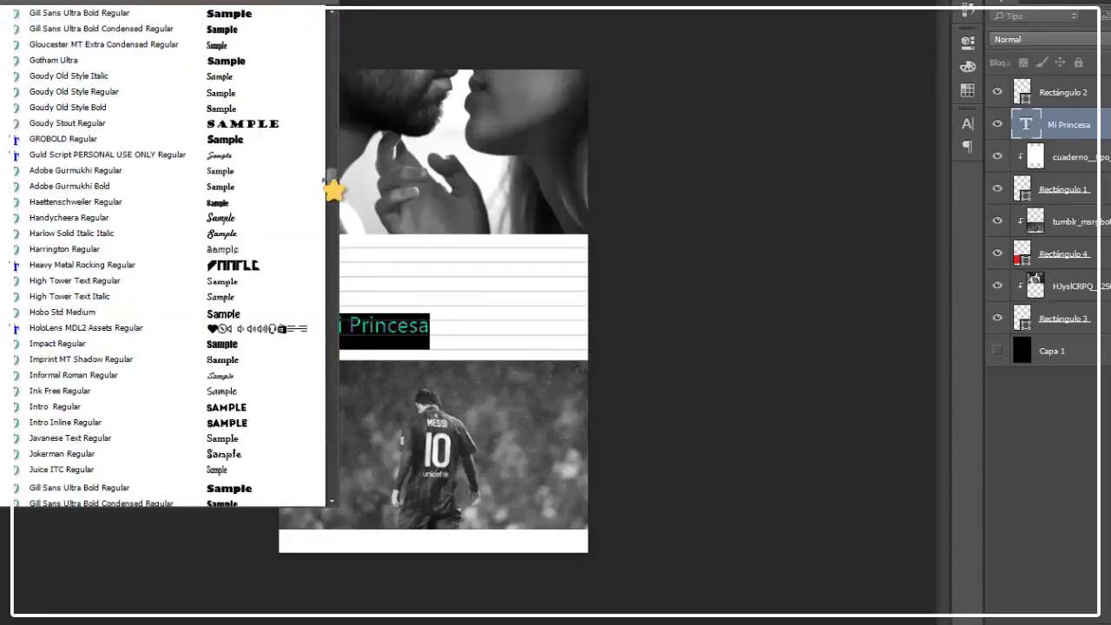
{"action": "scroll", "coordinate": [334, 191], "scroll_direction": "up", "scroll_amount": 10}
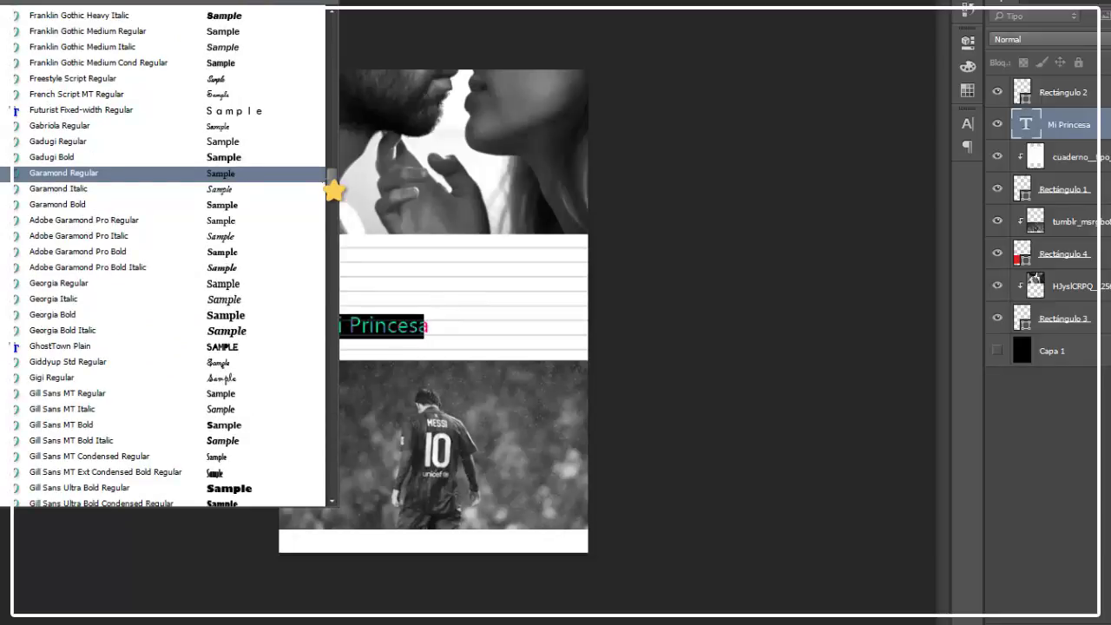
{"action": "left_click_drag", "start_coordinate": [334, 189], "coordinate": [332, 245]}
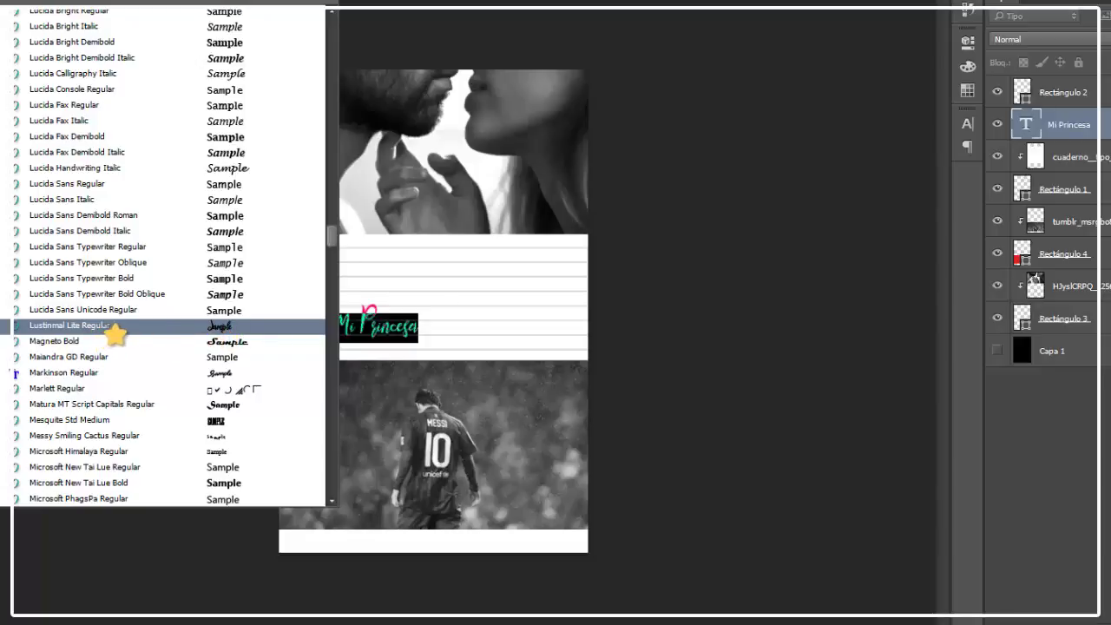
{"action": "left_click", "coordinate": [116, 332]}
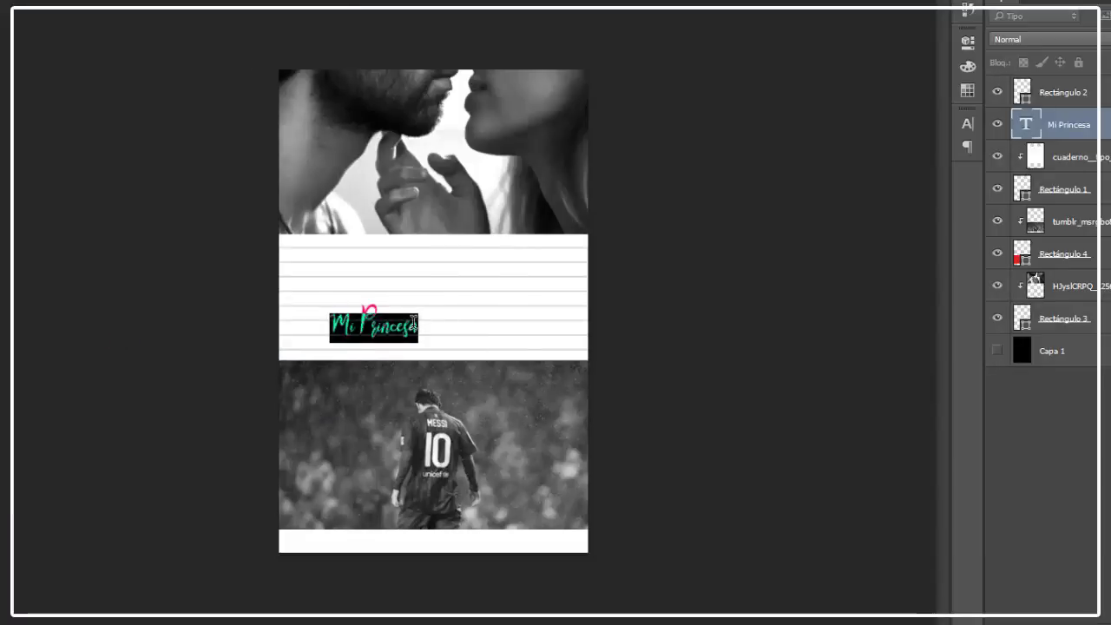
{"action": "key", "text": "ctrl+Return"}
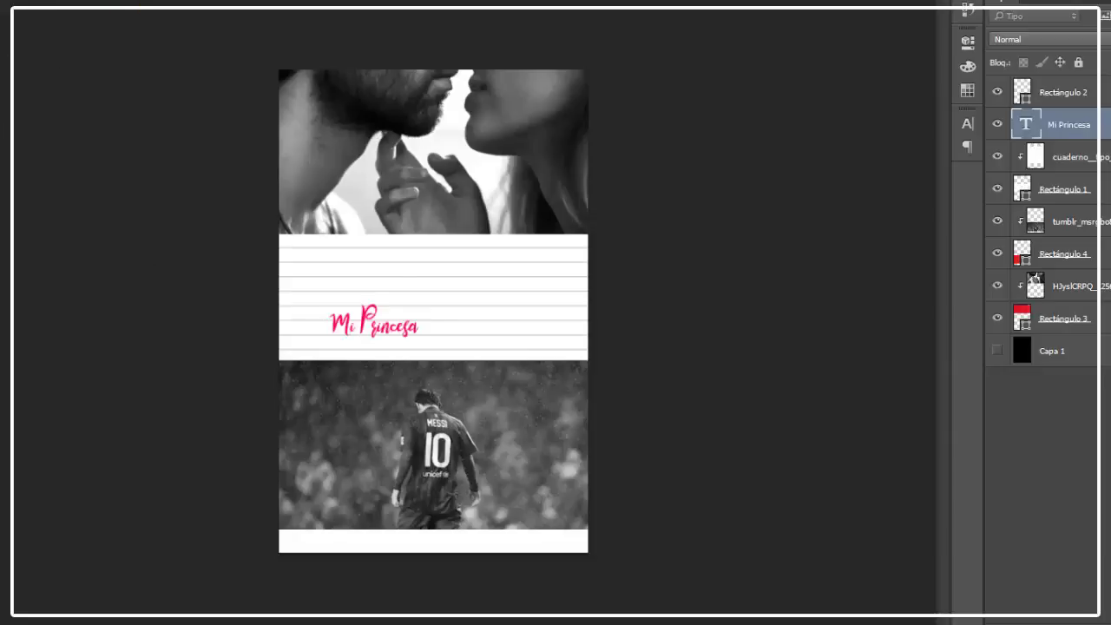
Step: Enlarge the "Mi Princesa" title and centre it so it spans almost the full width of the notebook band
{"action": "key", "text": "ctrl+t"}
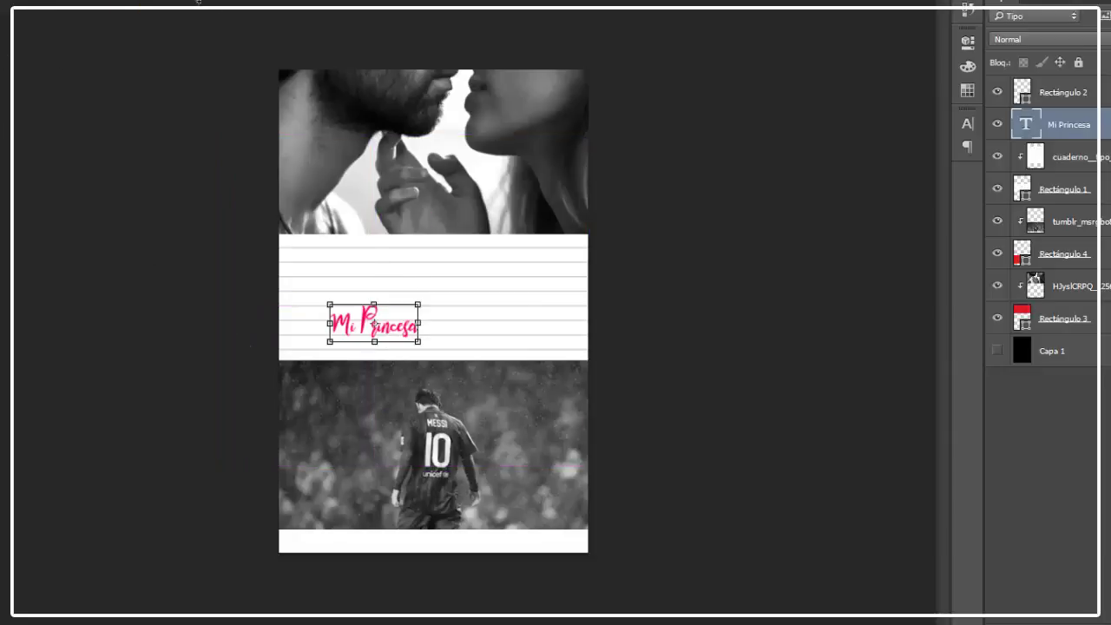
{"action": "left_click_drag", "start_coordinate": [417, 304], "coordinate": [504, 266]}
{"action": "left_click_drag", "start_coordinate": [459, 344], "coordinate": [498, 338]}
{"action": "key", "text": "Return"}
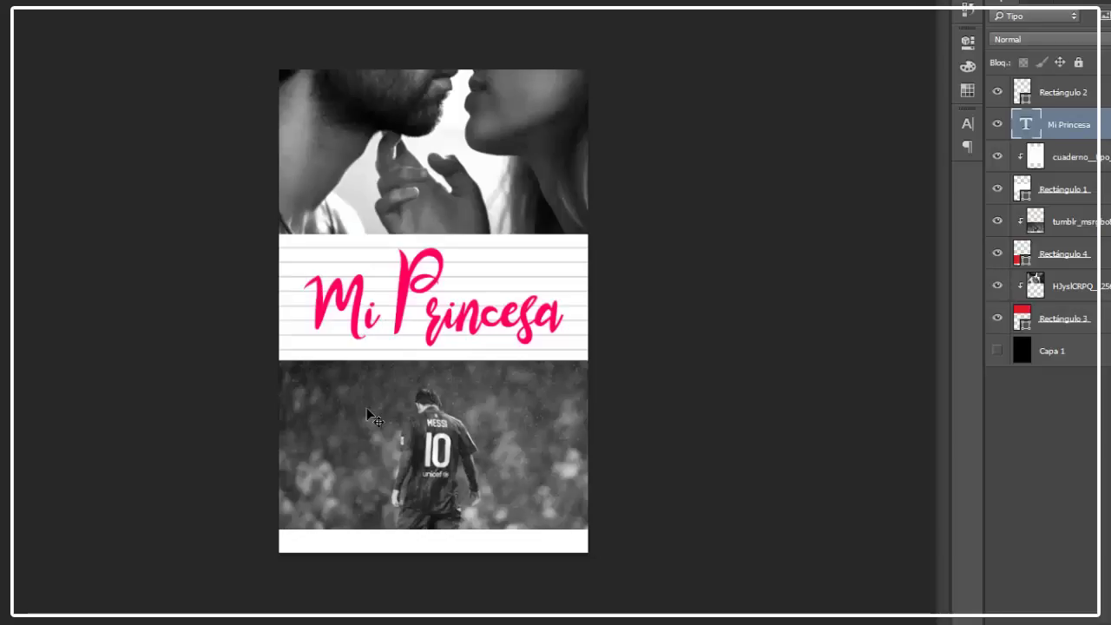
{"action": "key", "text": "ctrl"}
{"action": "key", "text": "ctrl+t"}
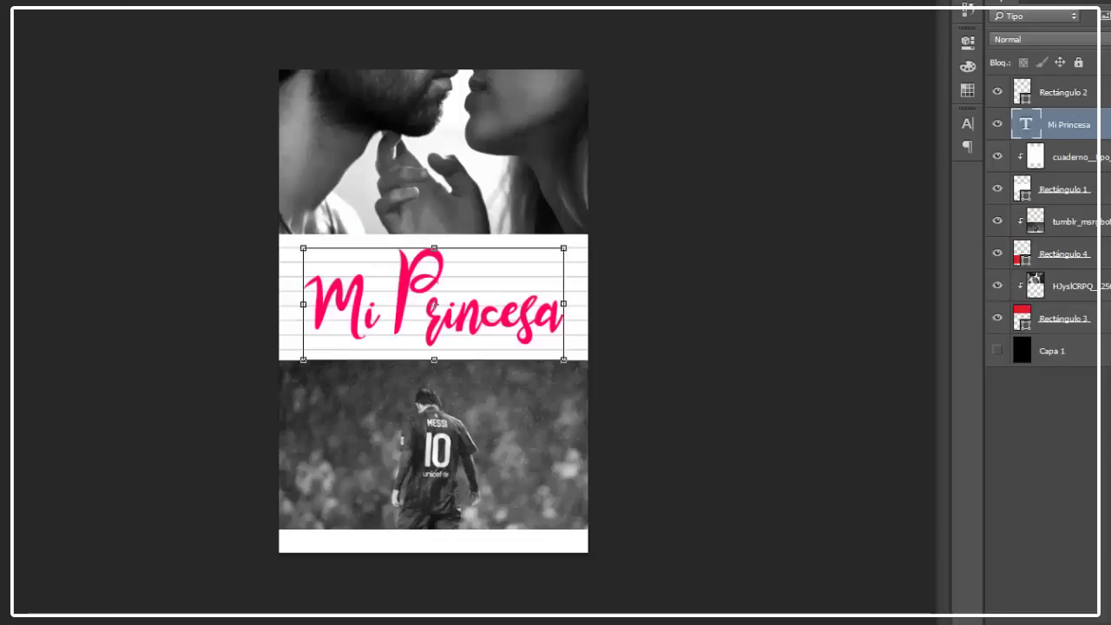
{"action": "left_click_drag", "start_coordinate": [563, 360], "coordinate": [580, 366]}
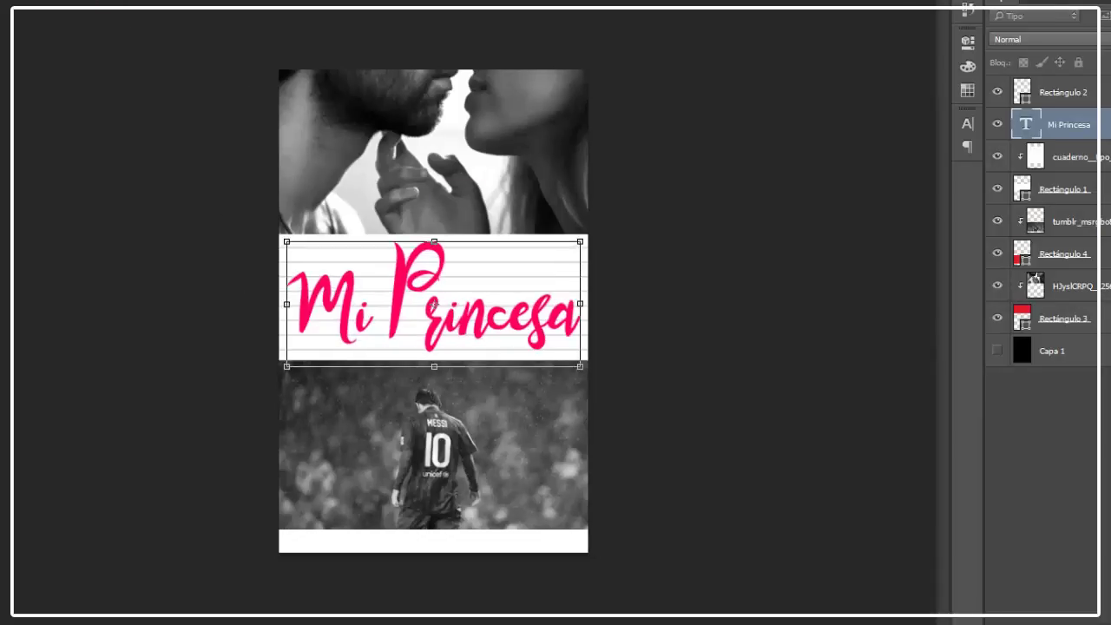
{"action": "key", "text": "Return"}
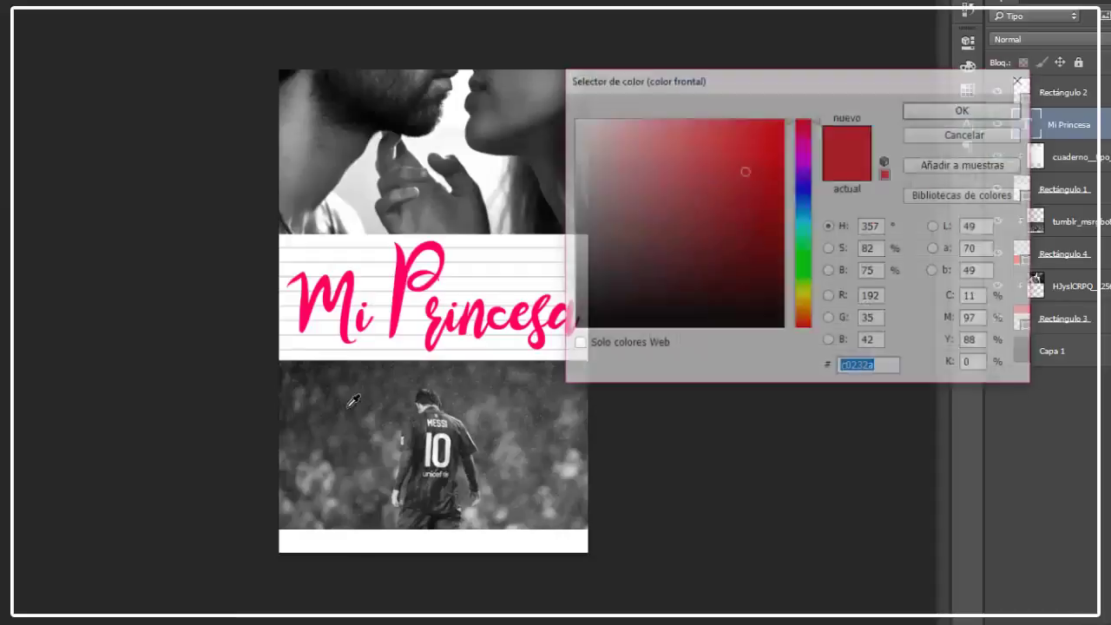
Step: Sample the title's pink as the foreground colour and scale the title down slightly to leave side margins
{"action": "mouse_move", "coordinate": [618, 290]}
{"action": "left_mouse_down"}
{"action": "mouse_move", "coordinate": [602, 286]}
{"action": "mouse_move", "coordinate": [536, 337]}
{"action": "mouse_move", "coordinate": [556, 327]}
{"action": "left_mouse_up"}
{"action": "key", "text": "Return"}
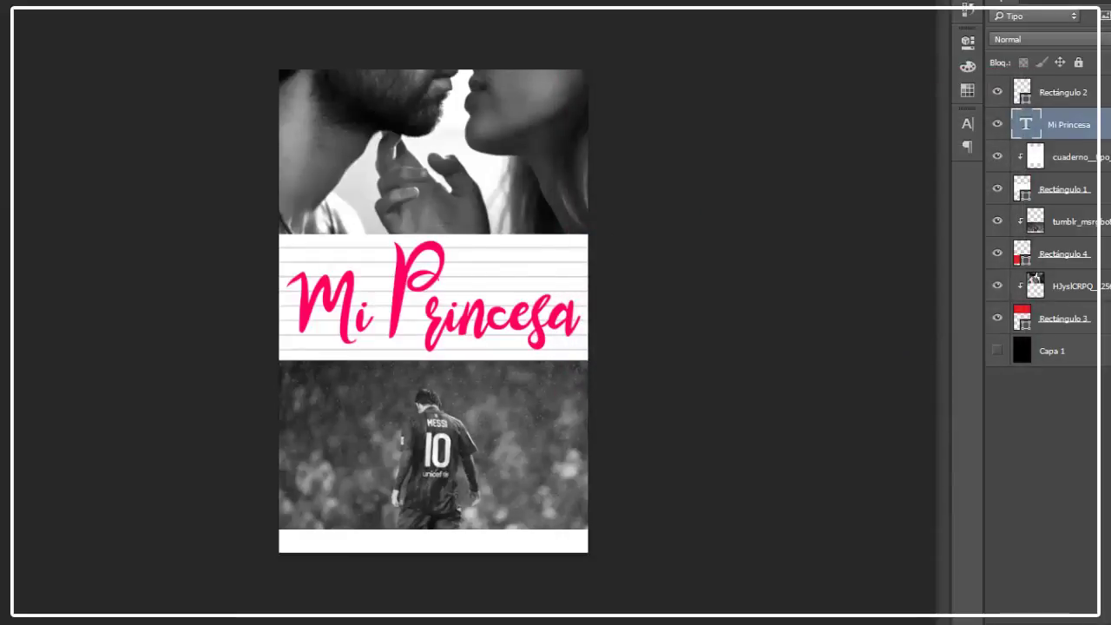
{"action": "key", "text": "ctrl+t"}
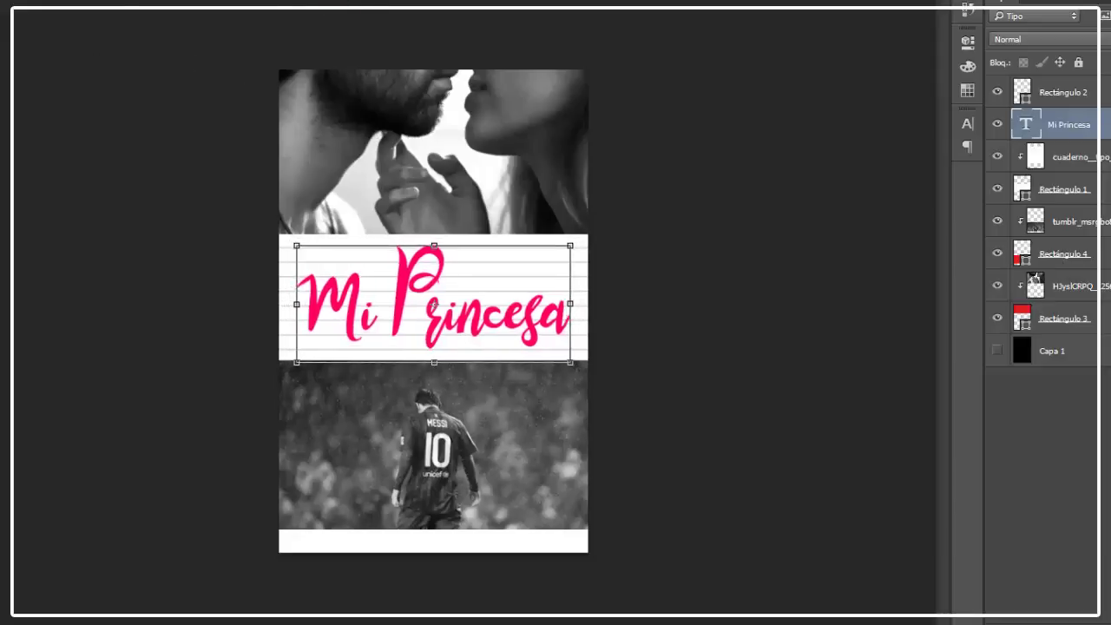
{"action": "key", "text": "Return"}
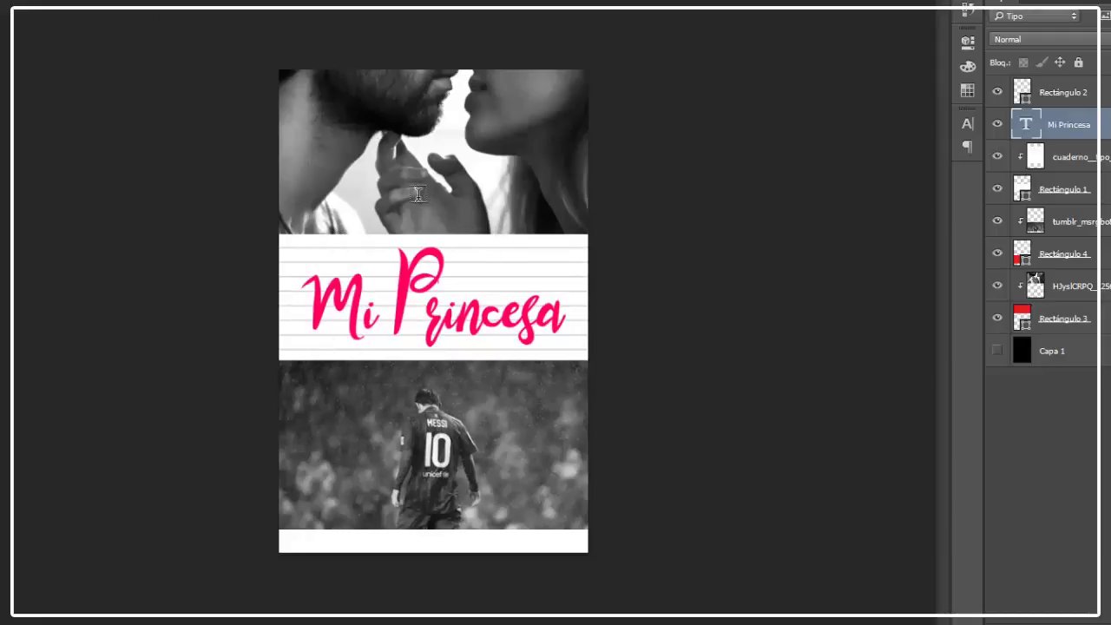
Step: Add a black text line reading "En un lugar no muy lejado vive" over the upper photo
{"action": "left_click", "coordinate": [393, 209]}
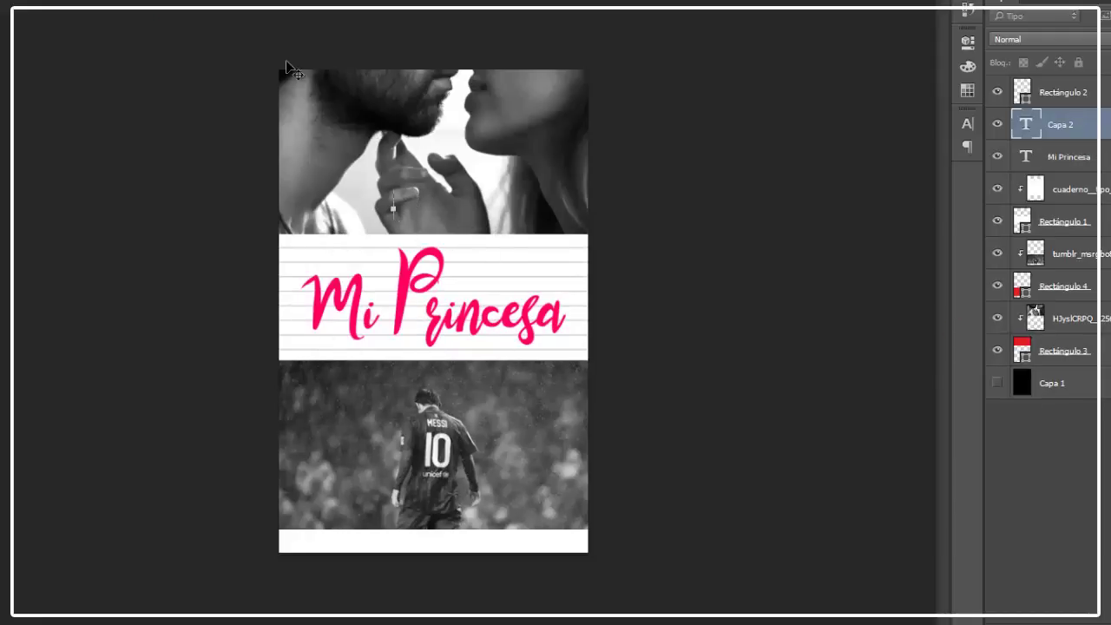
{"action": "left_click", "coordinate": [493, 2]}
{"action": "left_click_drag", "start_coordinate": [620, 277], "coordinate": [431, 419]}
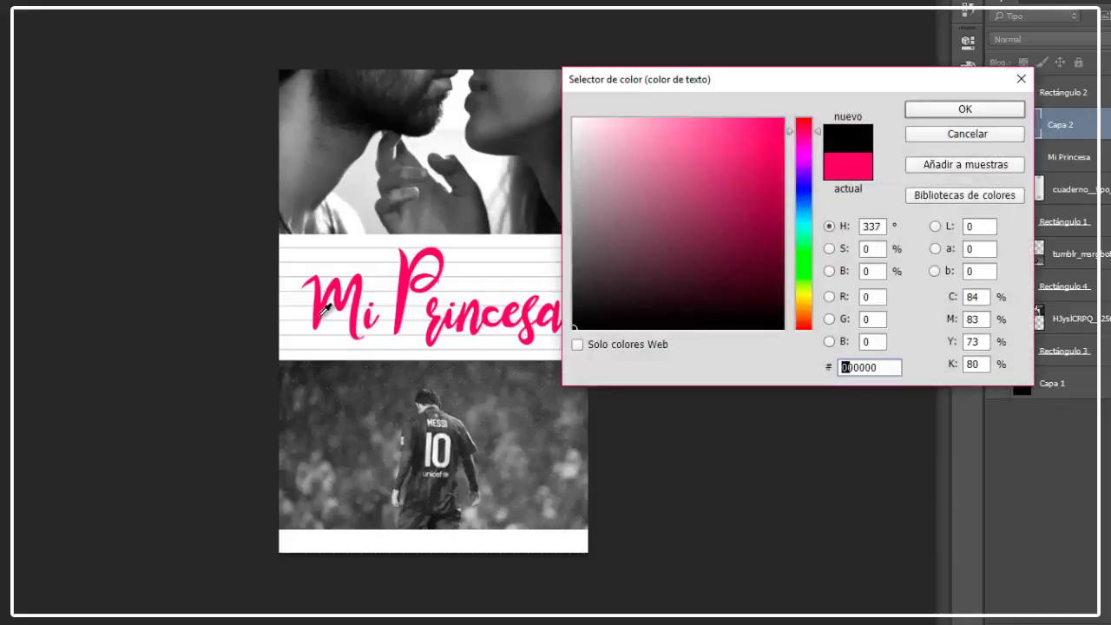
{"action": "key", "text": "Return"}
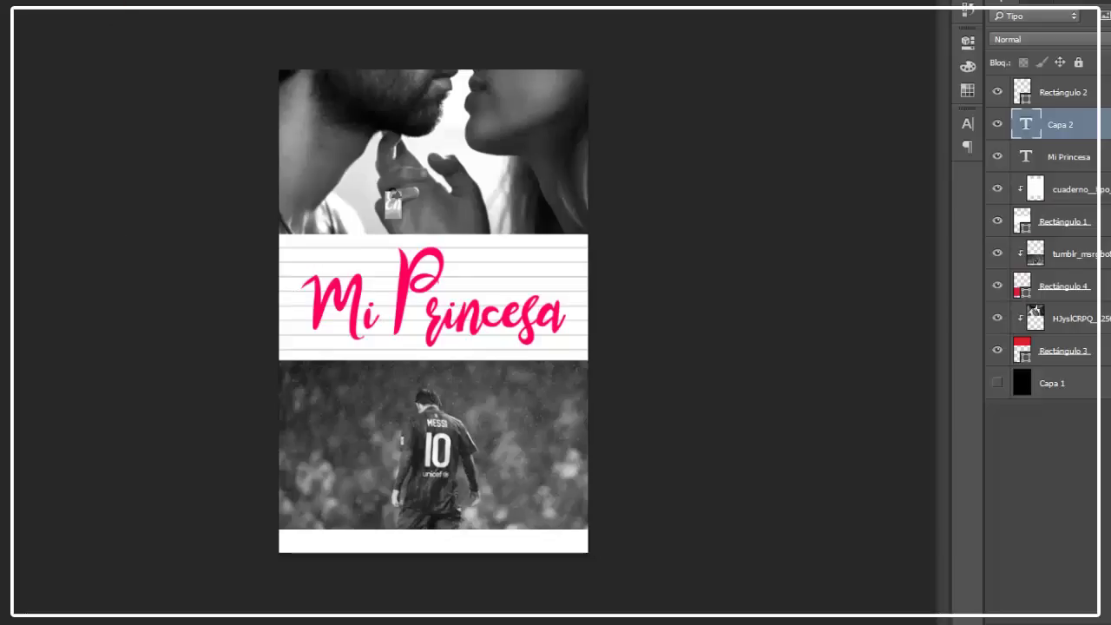
{"action": "type", "text": "im"}
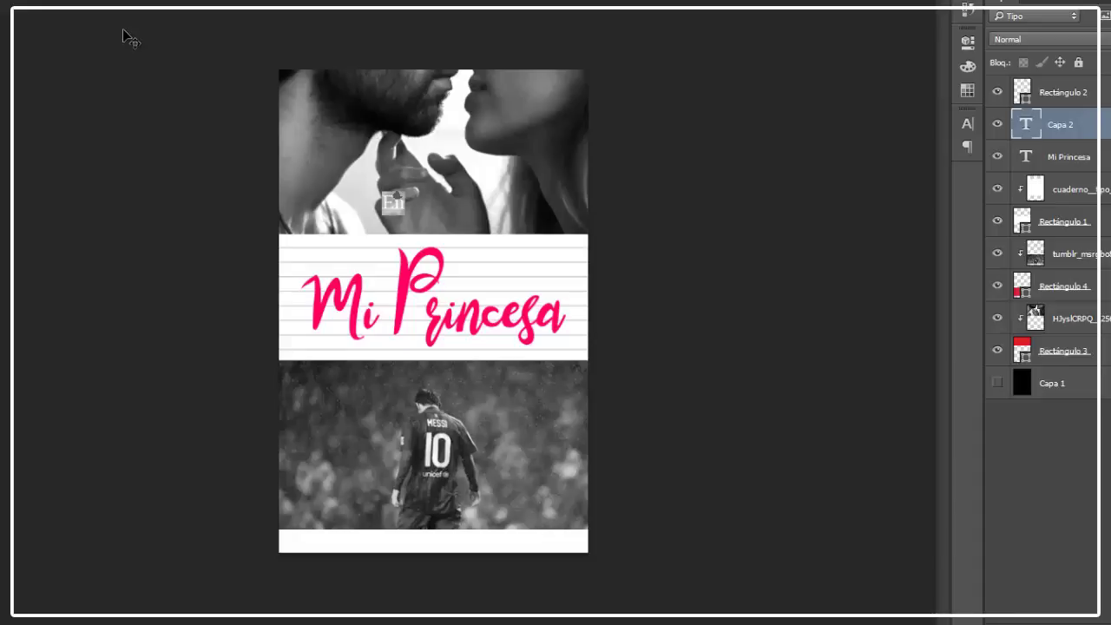
{"action": "key", "text": "ctrl+h"}
{"action": "type", "text": "un lugar no muy le"}
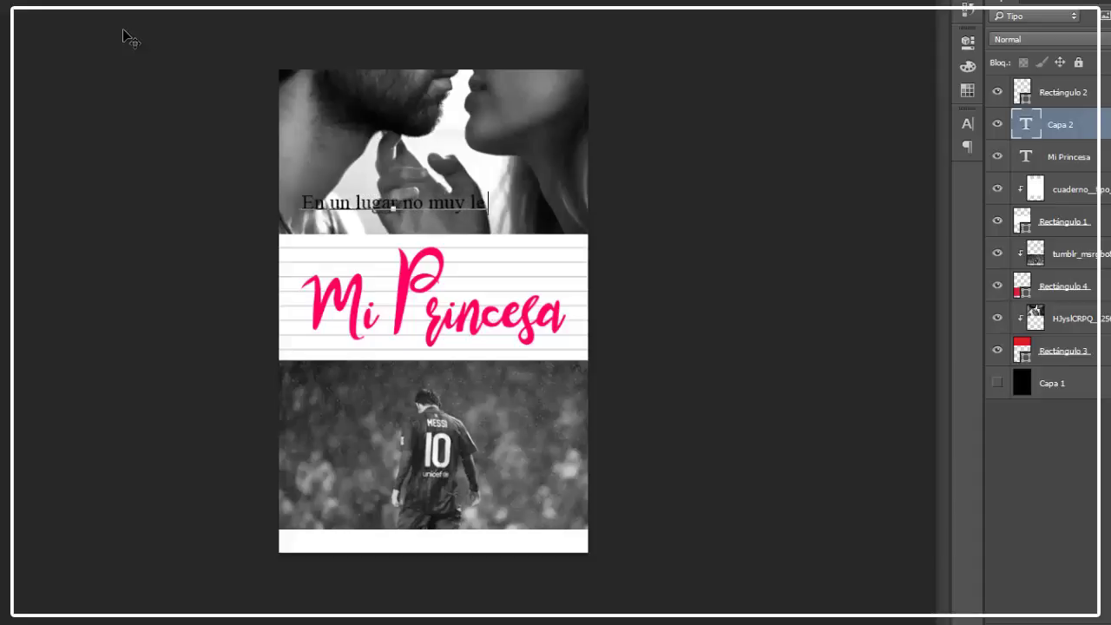
{"action": "type", "text": "jado vive"}
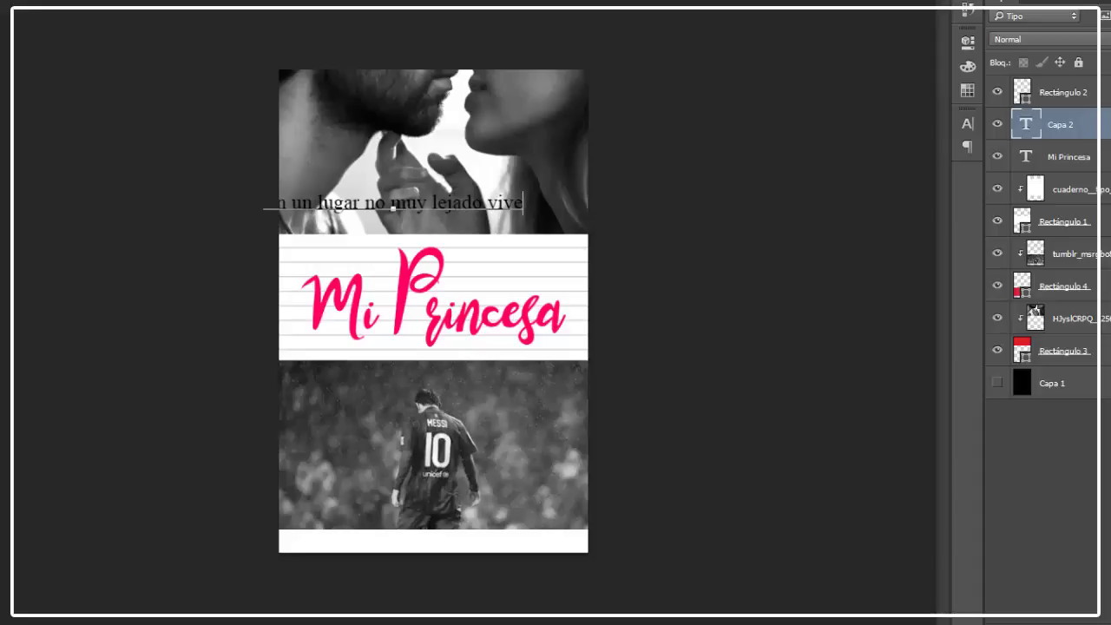
{"action": "key", "text": "ctrl+Return"}
Step: Scale down the "En un lugar no muy lejado vive" line and place it along the notebook band's upper edge, above the title
{"action": "key", "text": "ctrl+t"}
{"action": "left_click_drag", "start_coordinate": [481, 219], "coordinate": [536, 228]}
{"action": "left_click_drag", "start_coordinate": [464, 235], "coordinate": [430, 244]}
{"action": "left_click_drag", "start_coordinate": [503, 243], "coordinate": [427, 245]}
{"action": "key", "text": "Return"}
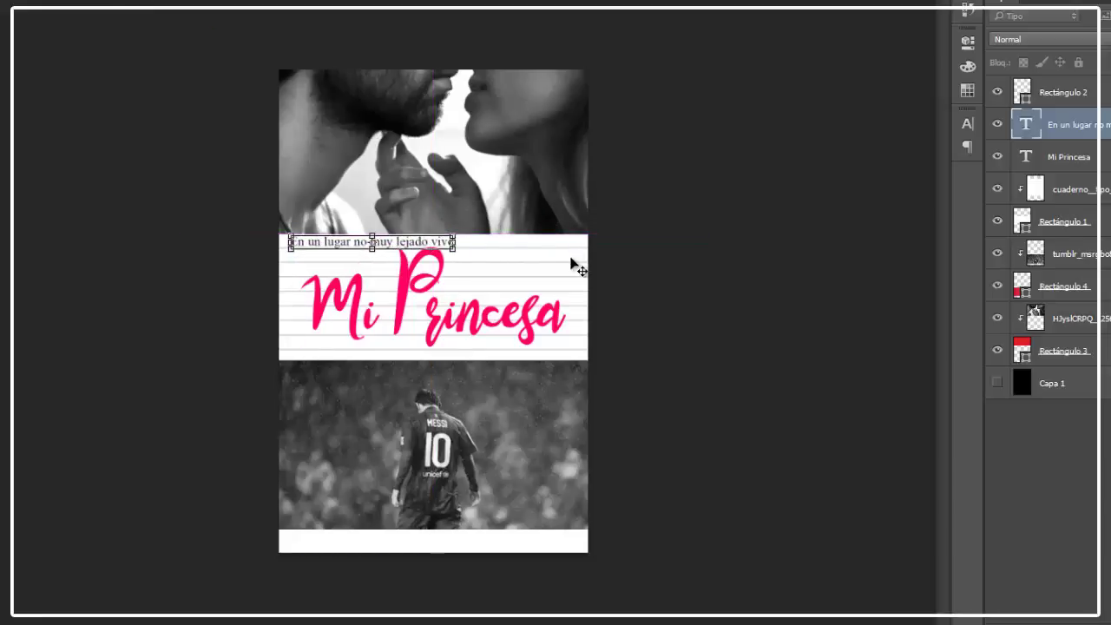
{"action": "key", "text": "Return"}
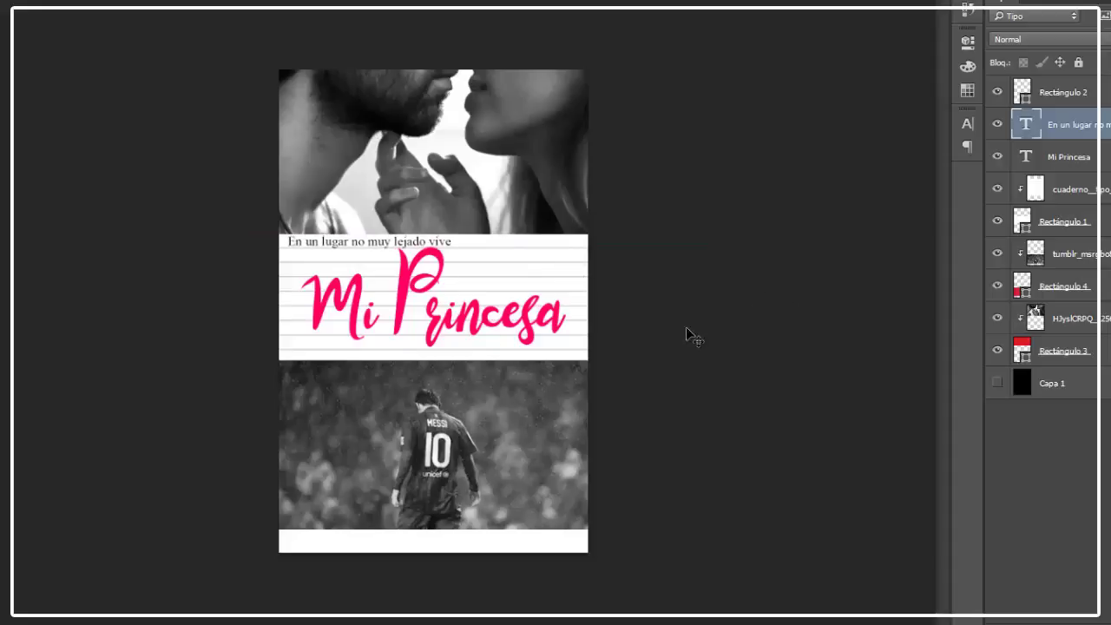
{"action": "key", "text": "Left"}
{"action": "key", "text": "Left"}
Step: Append "una mujer hermosa" to the line above the title and centre it across the notebook band
{"action": "key", "text": "t"}
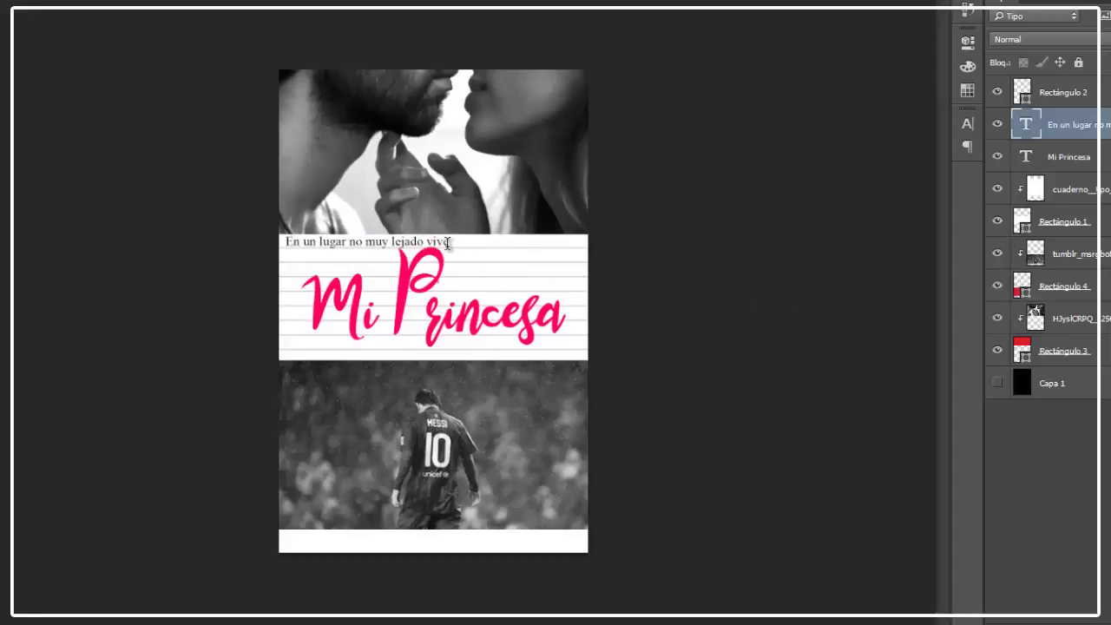
{"action": "left_click", "coordinate": [447, 243]}
{"action": "type", "text": "un"}
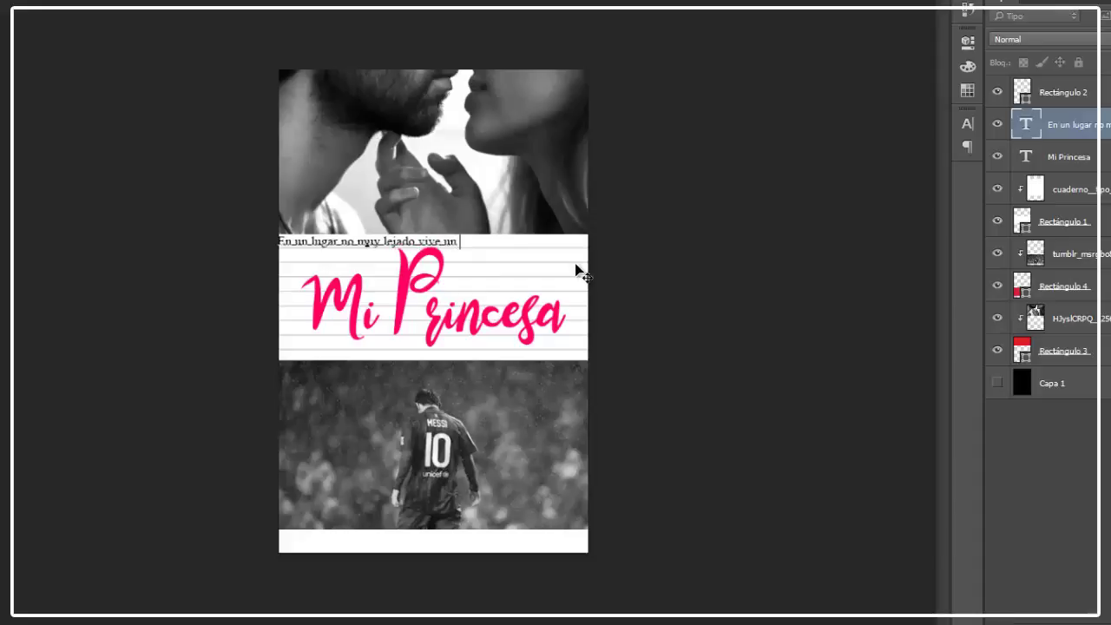
{"action": "key", "text": "BackSpace"}
{"action": "type", "text": "a mujer"}
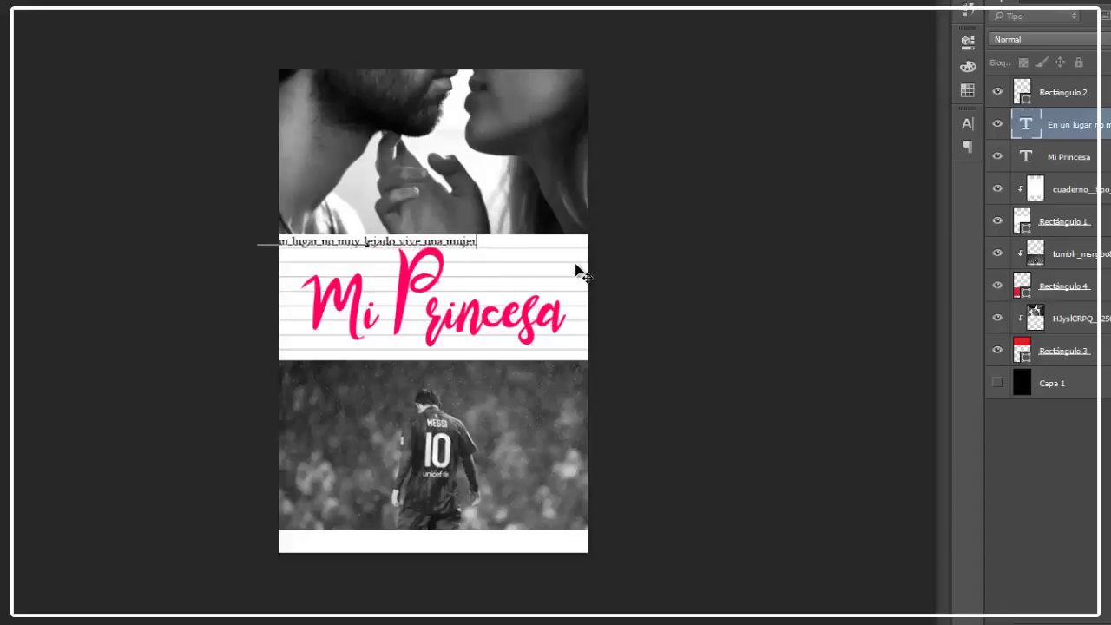
{"action": "type", "text": " hermosa"}
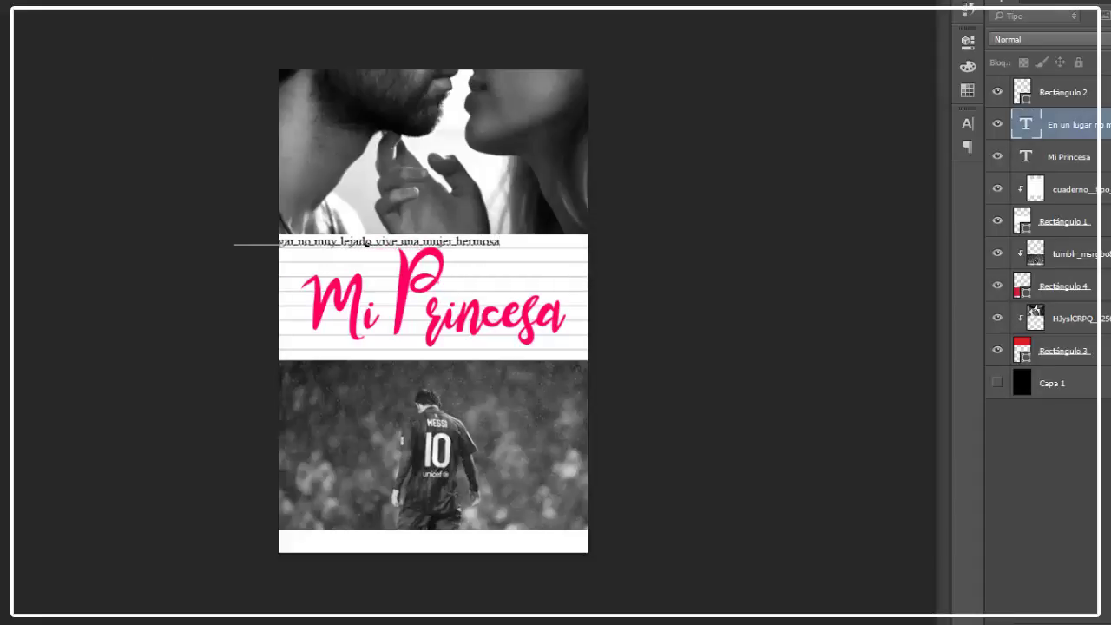
{"action": "key", "text": "ctrl+Return"}
{"action": "key", "text": "ctrl+t"}
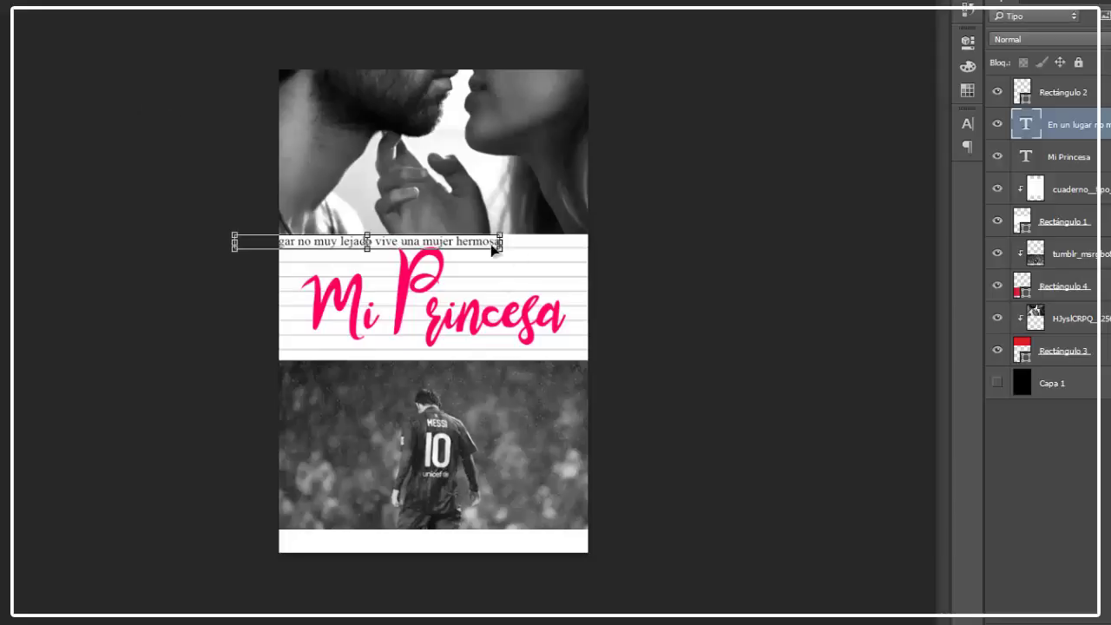
{"action": "left_click_drag", "start_coordinate": [494, 246], "coordinate": [587, 243]}
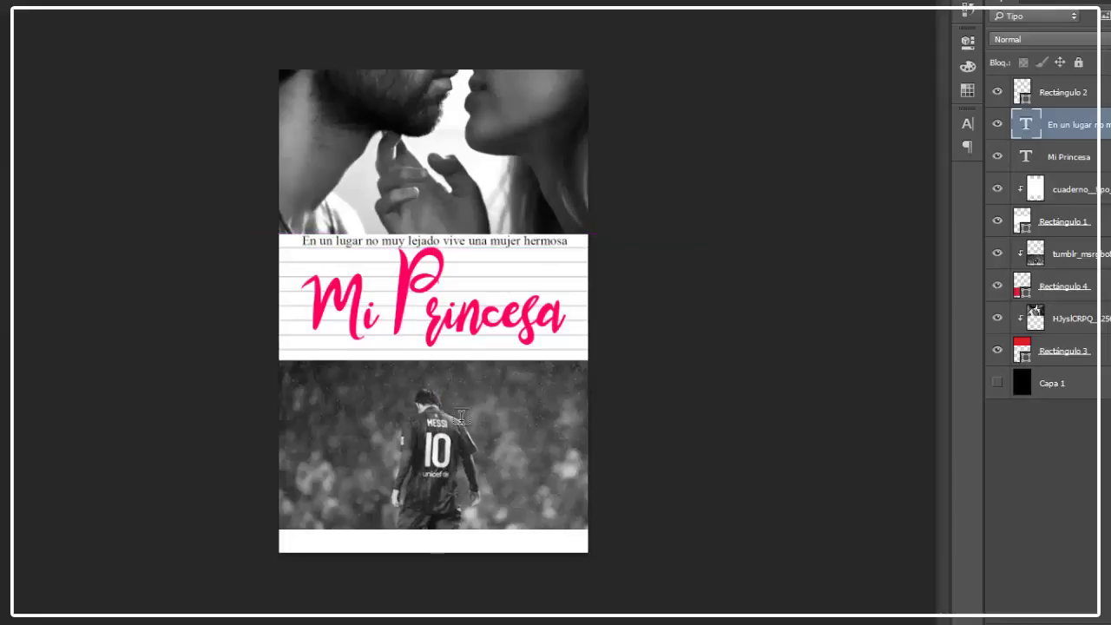
Step: Add a text layer reading "pero" over the lower photo and set its font to Times New Roman
{"action": "left_click", "coordinate": [443, 358]}
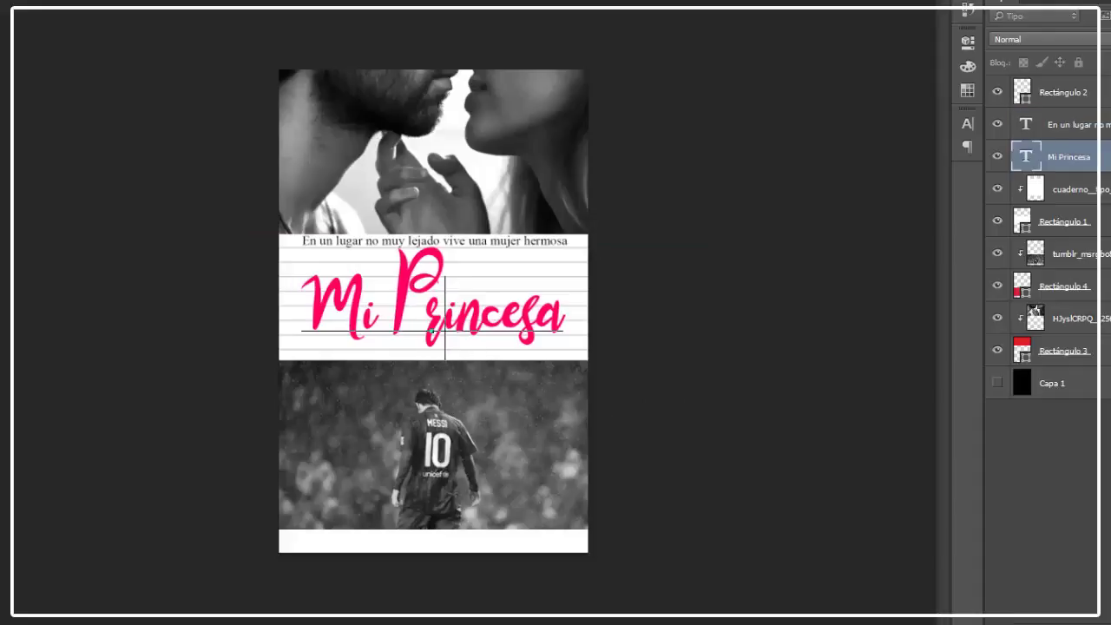
{"action": "key", "text": "ctrl+Return"}
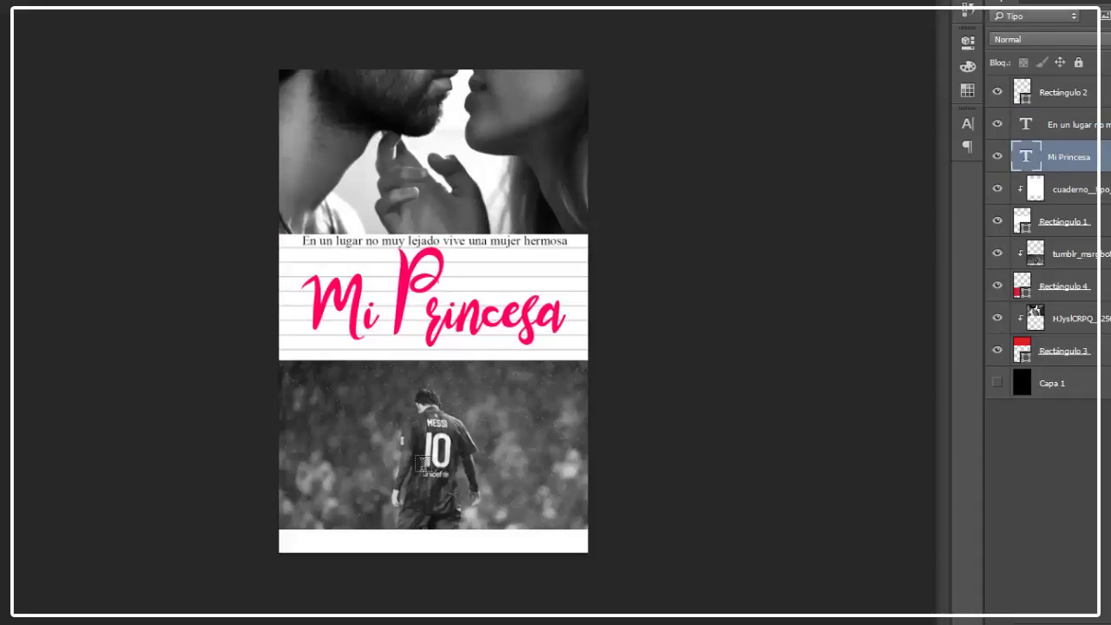
{"action": "left_click", "coordinate": [416, 412]}
{"action": "type", "text": "pero"}
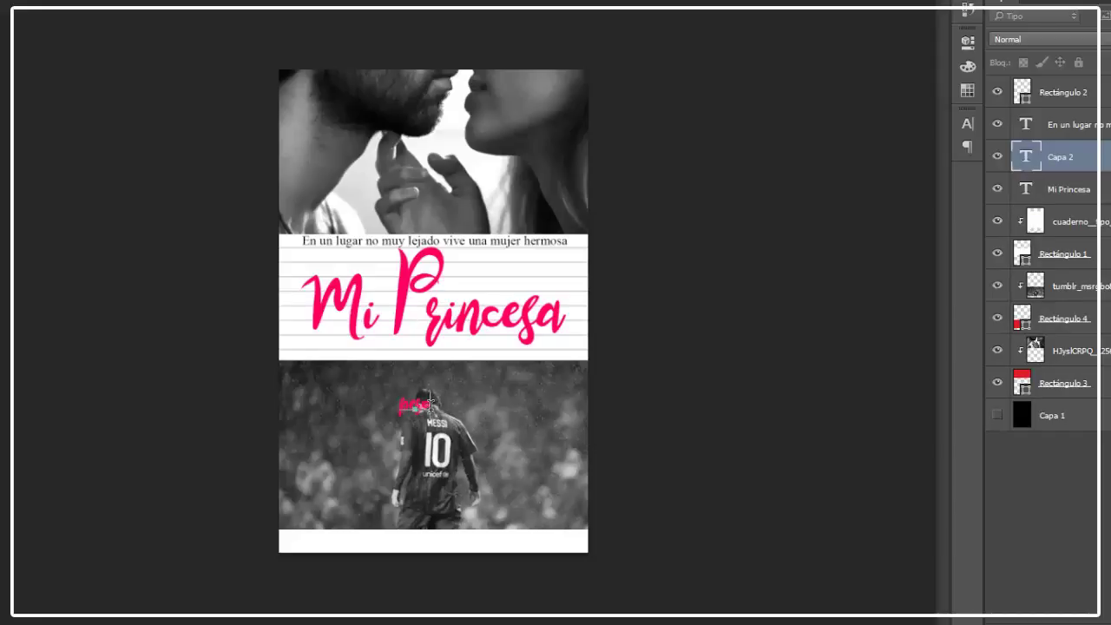
{"action": "key", "text": "ctrl+a"}
{"action": "left_click", "coordinate": [312, 3]}
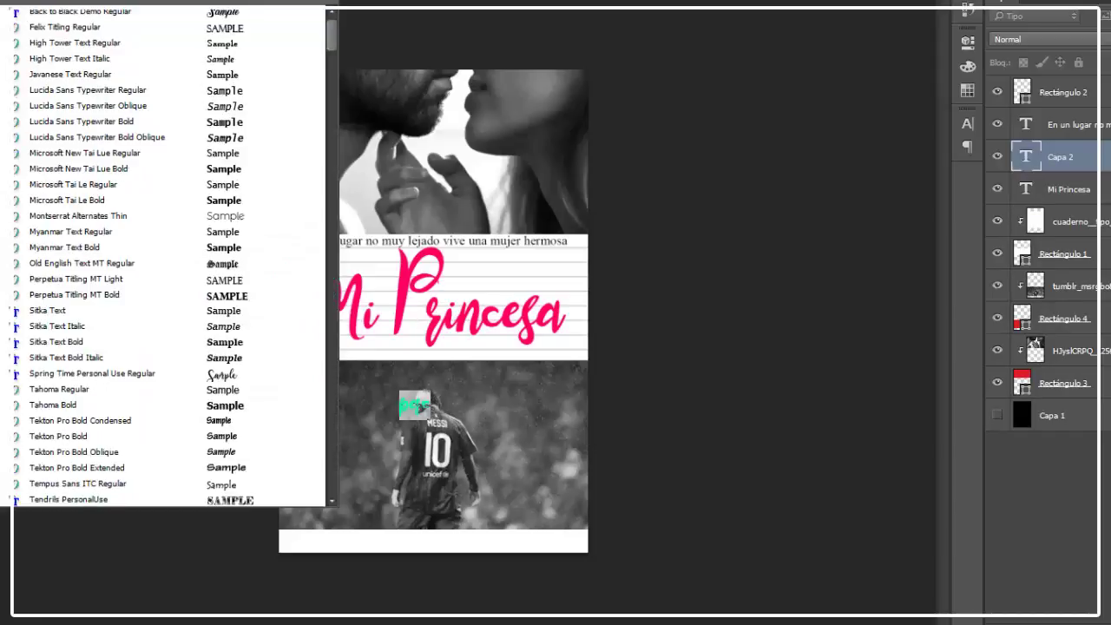
{"action": "type", "text": "i"}
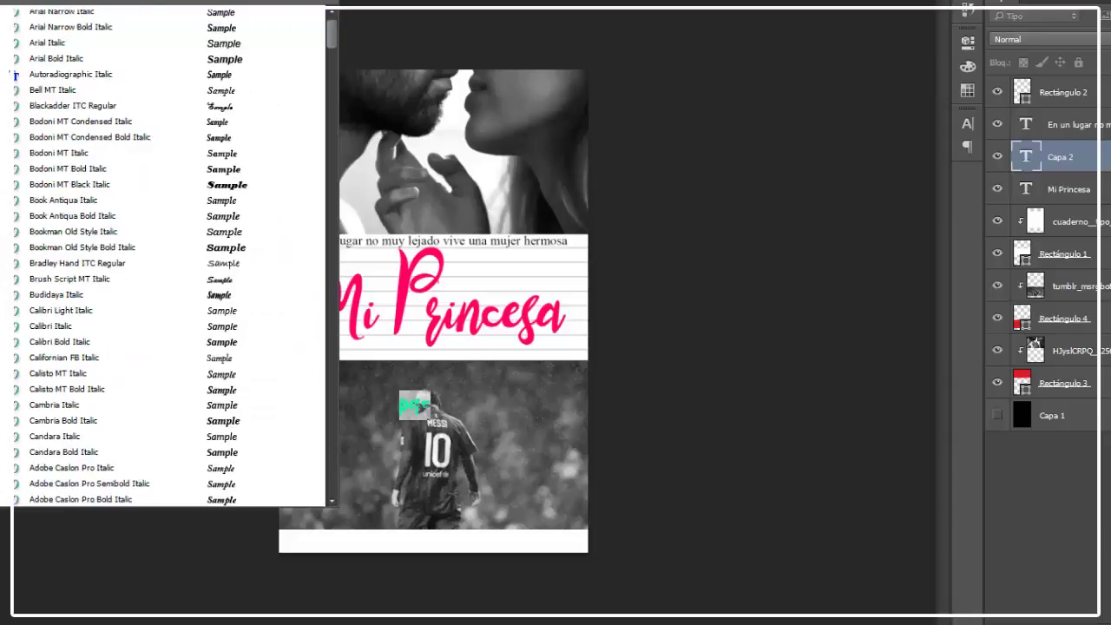
{"action": "key", "text": "BackSpace"}
{"action": "type", "text": "tin"}
{"action": "key", "text": "BackSpace"}
{"action": "type", "text": "m"}
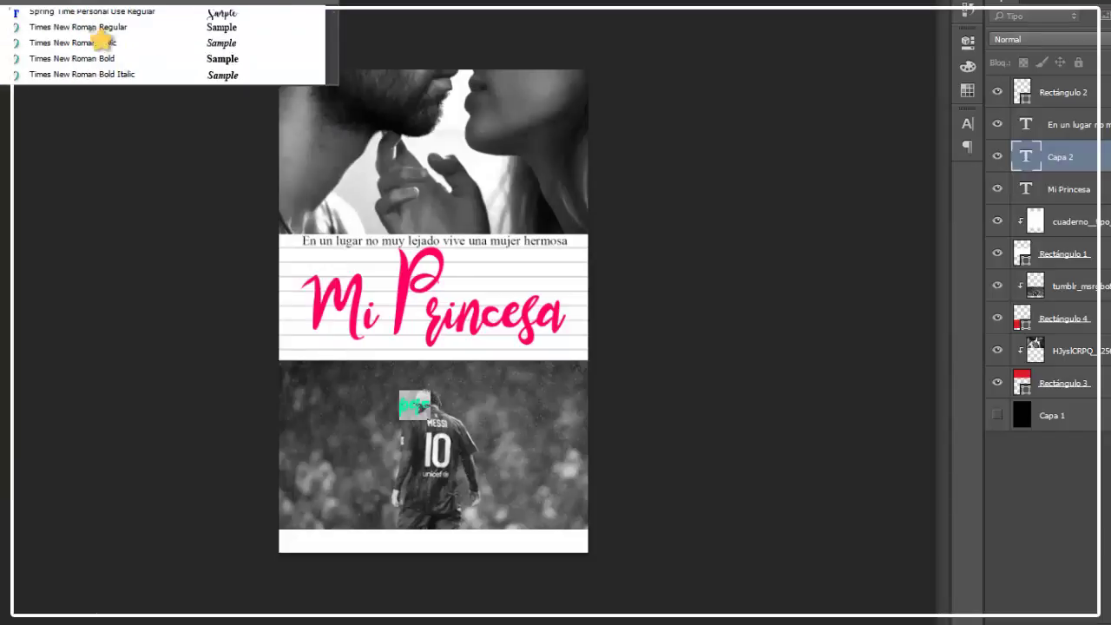
{"action": "left_click", "coordinate": [130, 42]}
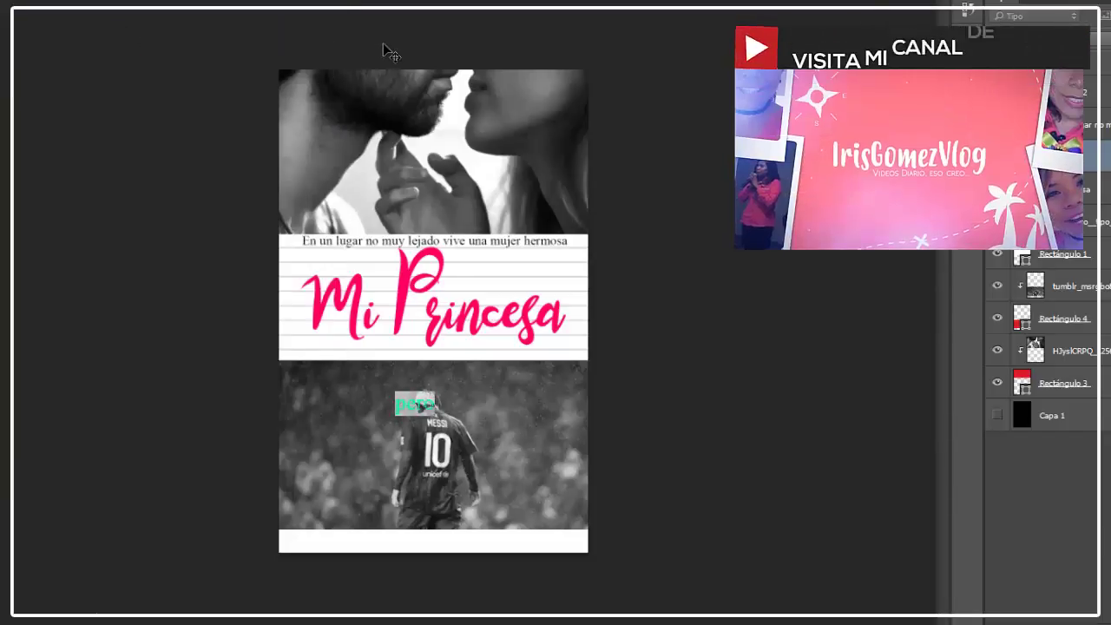
Step: Colour the "pero" text black and extend it to read "pero yo tengo un sueño"
{"action": "left_click", "coordinate": [555, 7]}
{"action": "left_click_drag", "start_coordinate": [654, 278], "coordinate": [392, 447]}
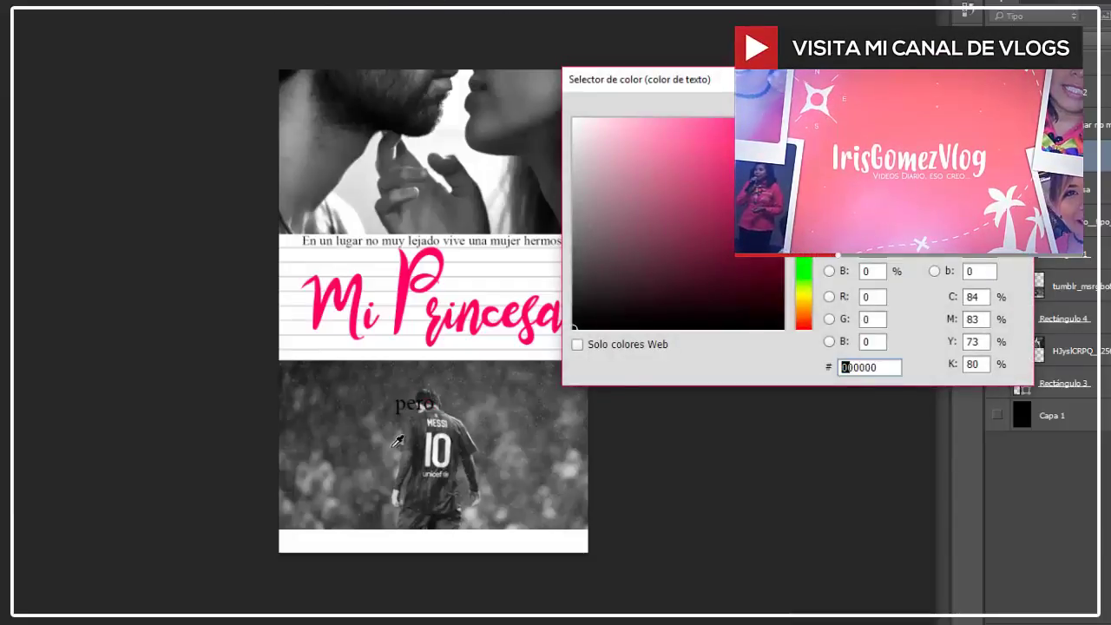
{"action": "key", "text": "Return"}
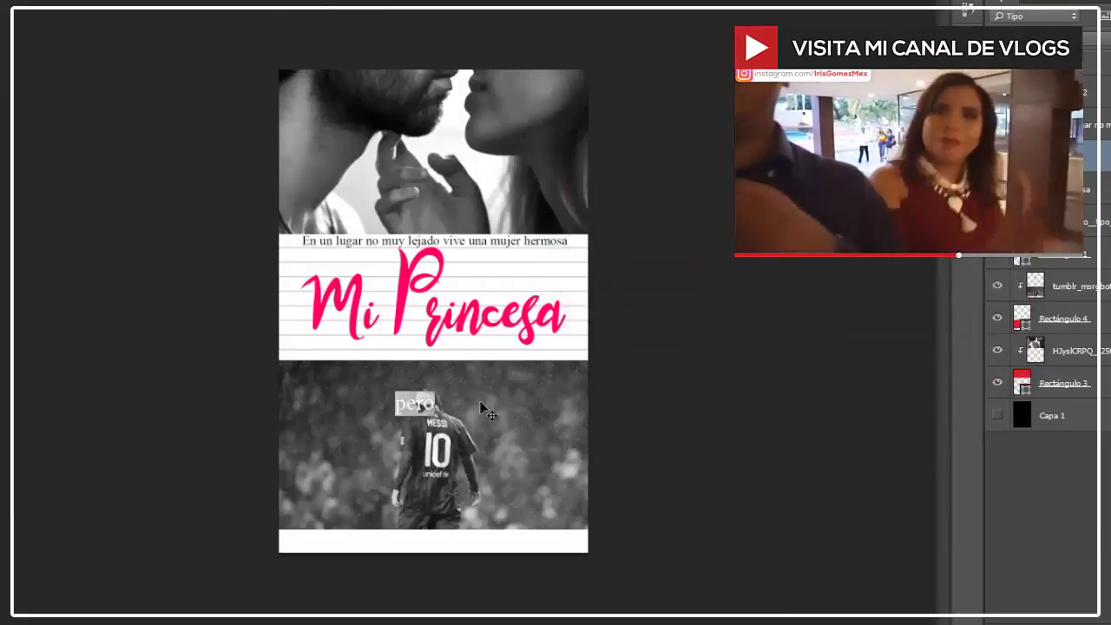
{"action": "key", "text": "Right"}
{"action": "type", "text": "yo "}
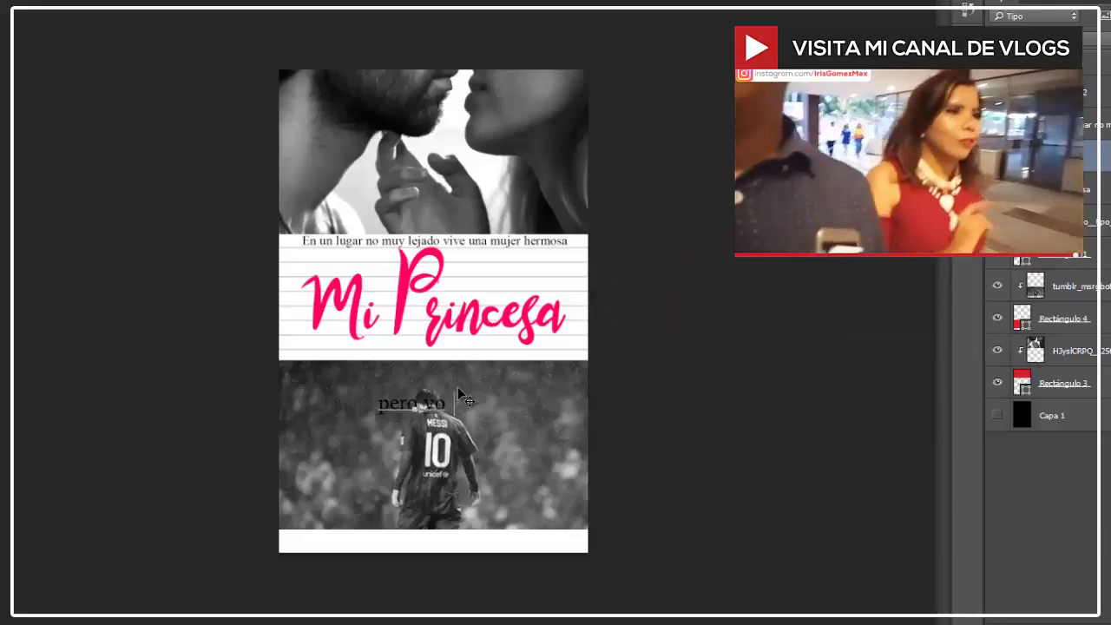
{"action": "type", "text": " tengo"}
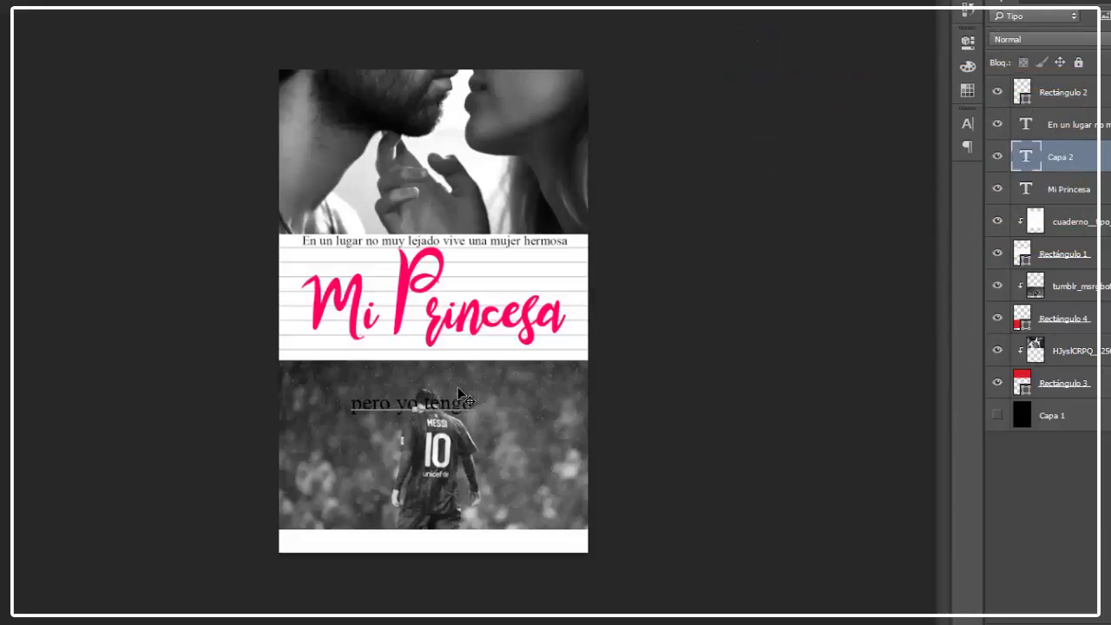
{"action": "type", "text": " un sue"}
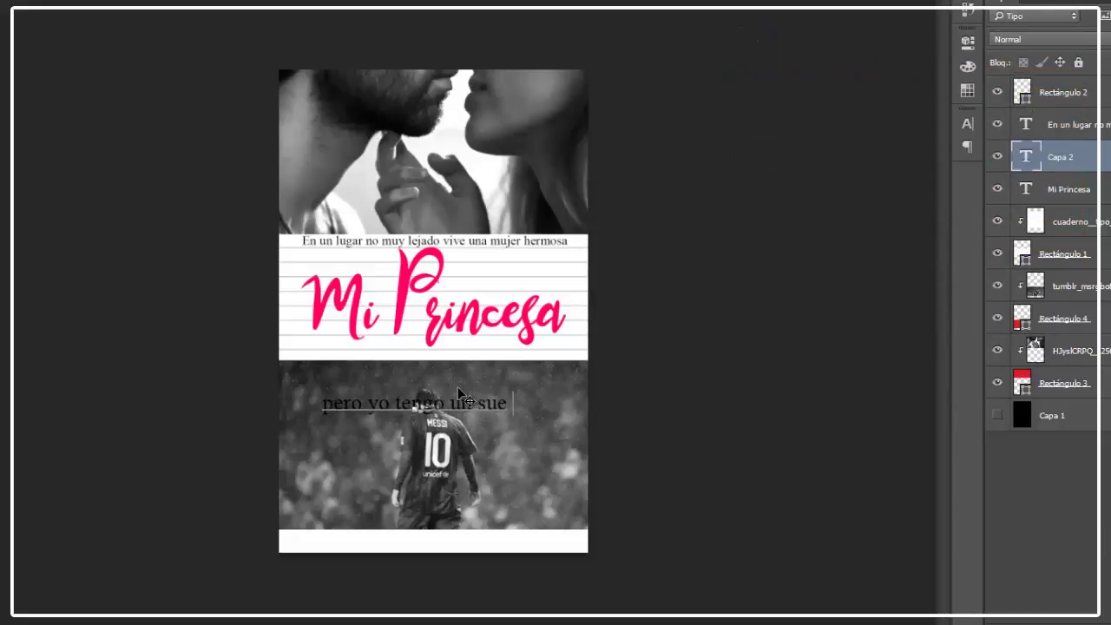
{"action": "type", "text": "ño"}
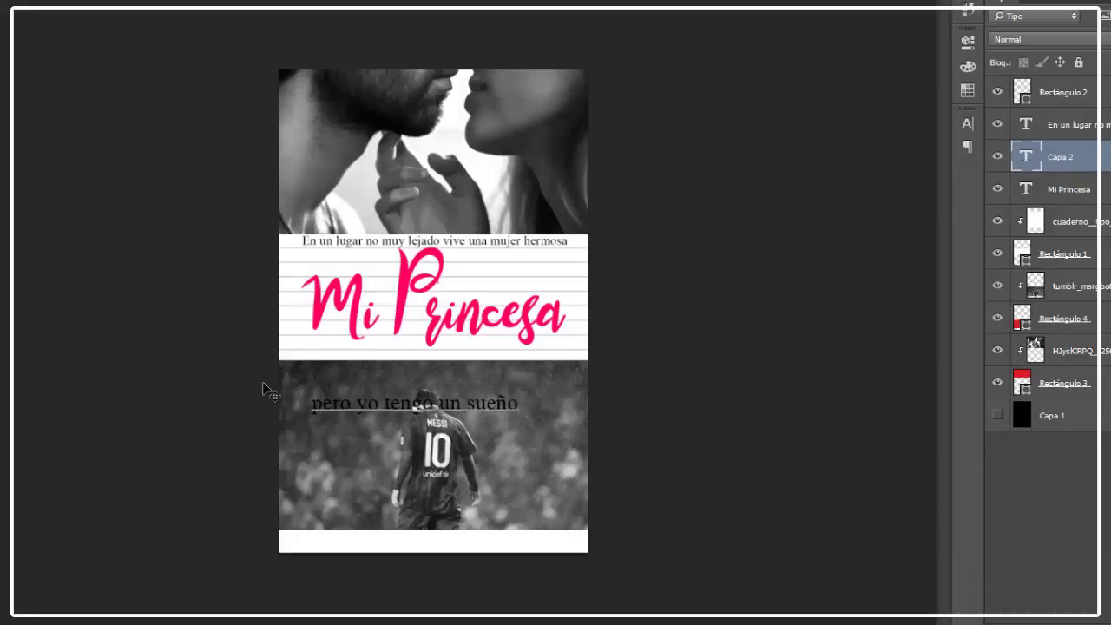
{"action": "left_click", "coordinate": [19, 50]}
Step: Scale down the "pero yo tengo un sueño" line and centre it along the notebook band's lower edge, under the title
{"action": "key", "text": "ctrl+t"}
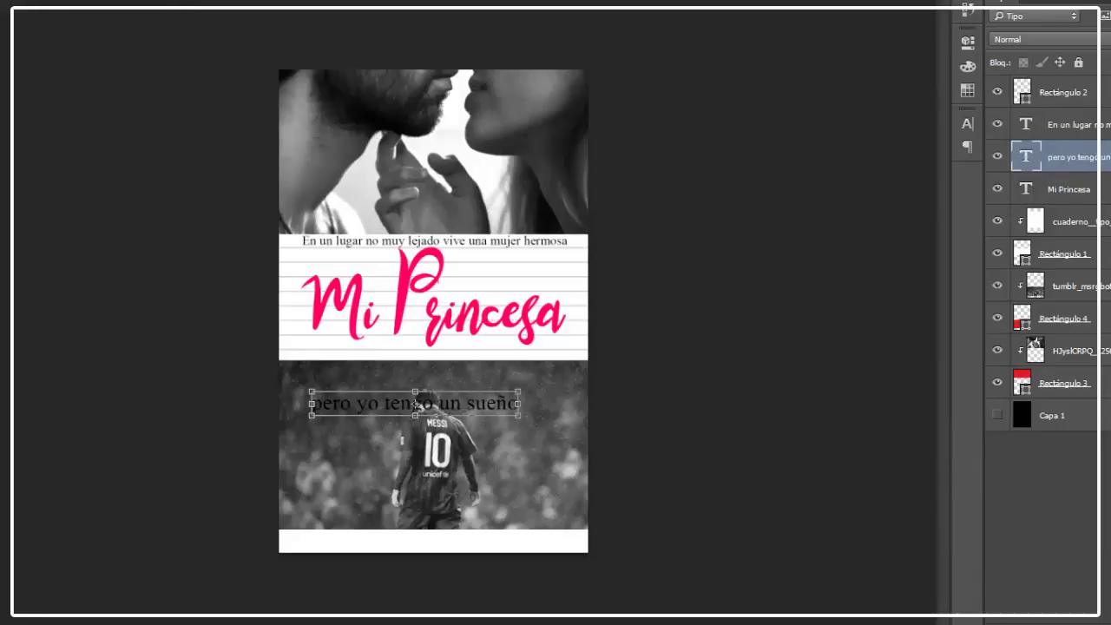
{"action": "left_click_drag", "start_coordinate": [443, 415], "coordinate": [477, 346]}
{"action": "key", "text": "Return"}
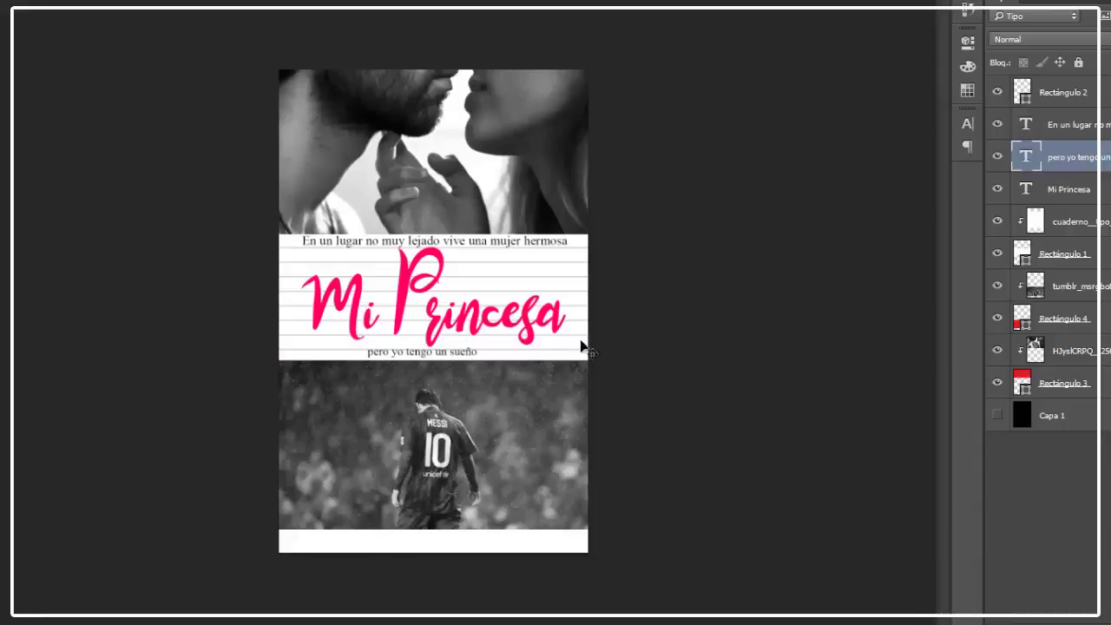
{"action": "key", "text": "ctrl+t"}
{"action": "left_click_drag", "start_coordinate": [461, 351], "coordinate": [471, 353]}
{"action": "key", "text": "Return"}
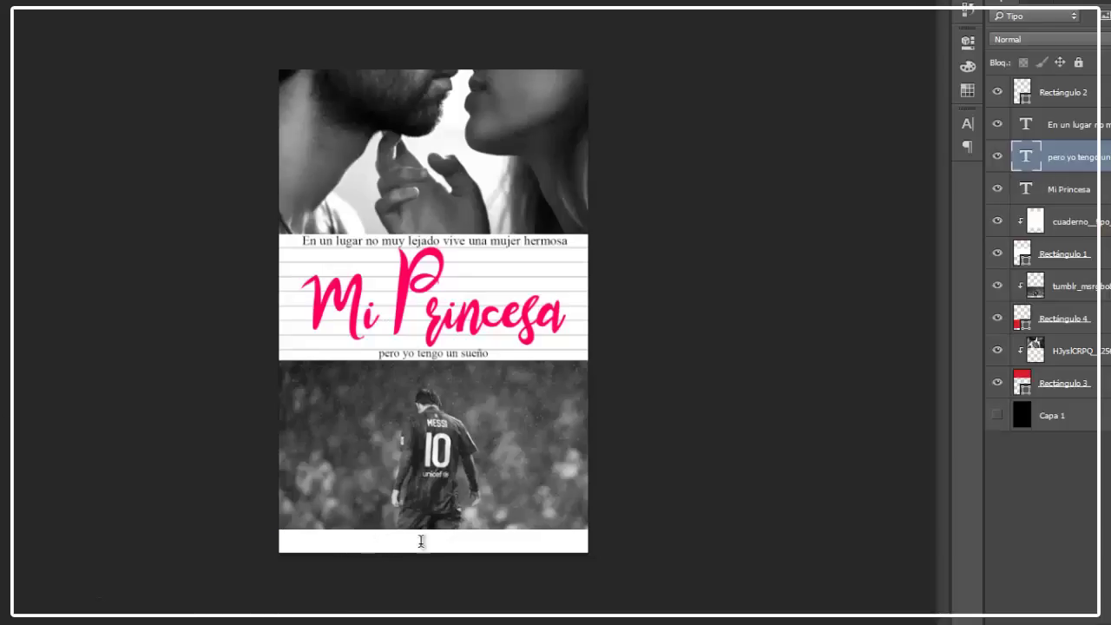
Step: Add a "By:" line with the author's name at the white bottom strip and move its layer above Rectángulo 2
{"action": "left_click", "coordinate": [373, 541]}
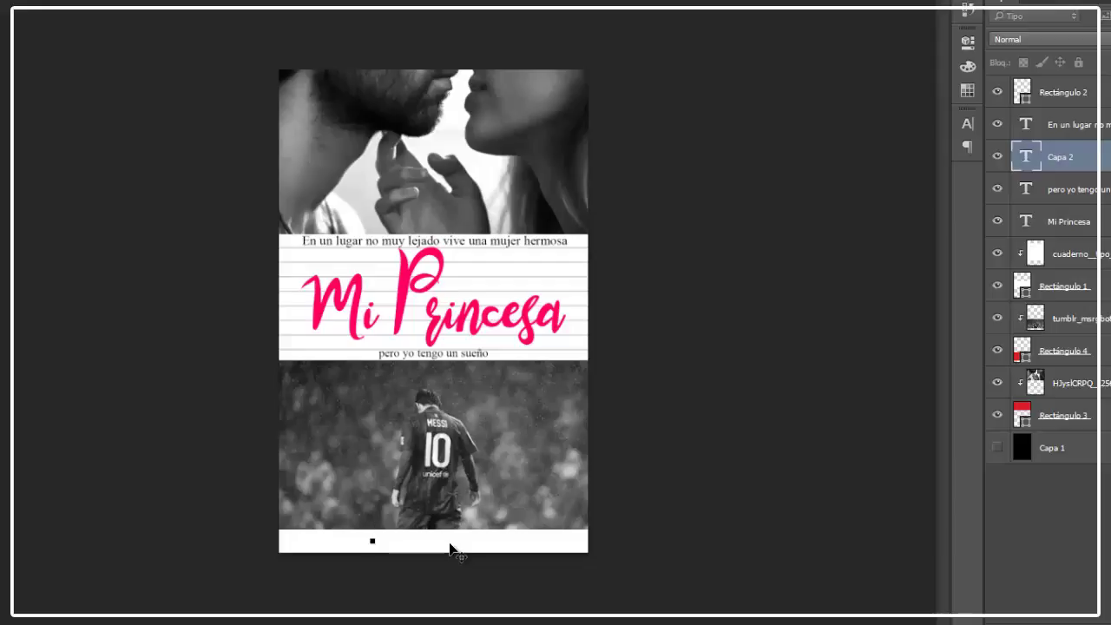
{"action": "left_click", "coordinate": [452, 549]}
{"action": "type", "text": "García"}
{"action": "left_click_drag", "start_coordinate": [1096, 156], "coordinate": [1085, 80]}
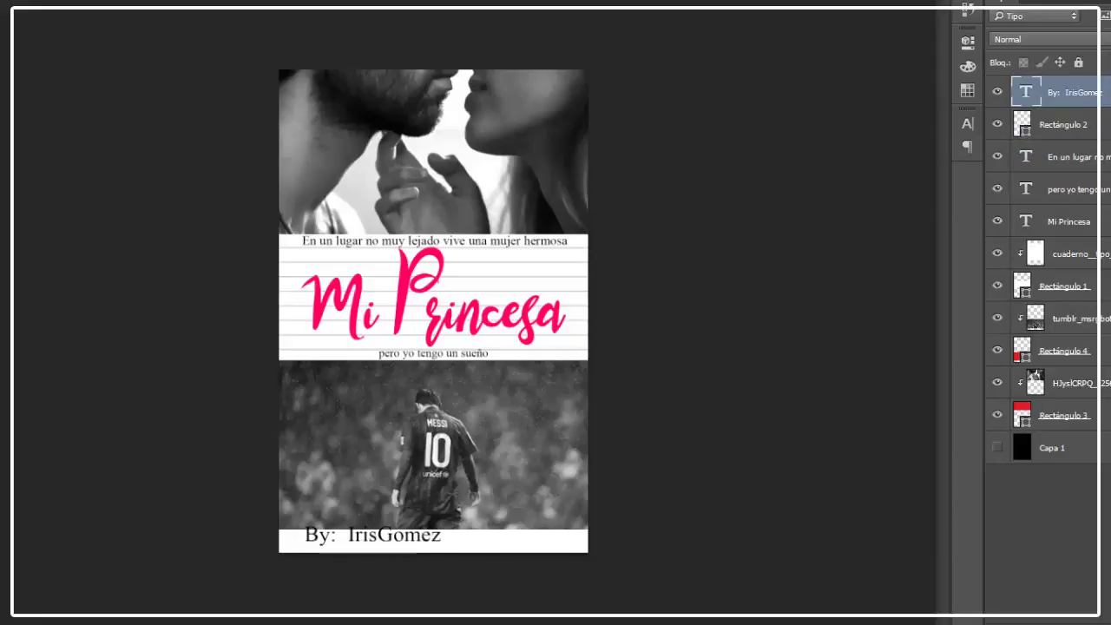
Step: Set the author line's font to Times New Roman Bold
{"action": "left_click", "coordinate": [185, 3]}
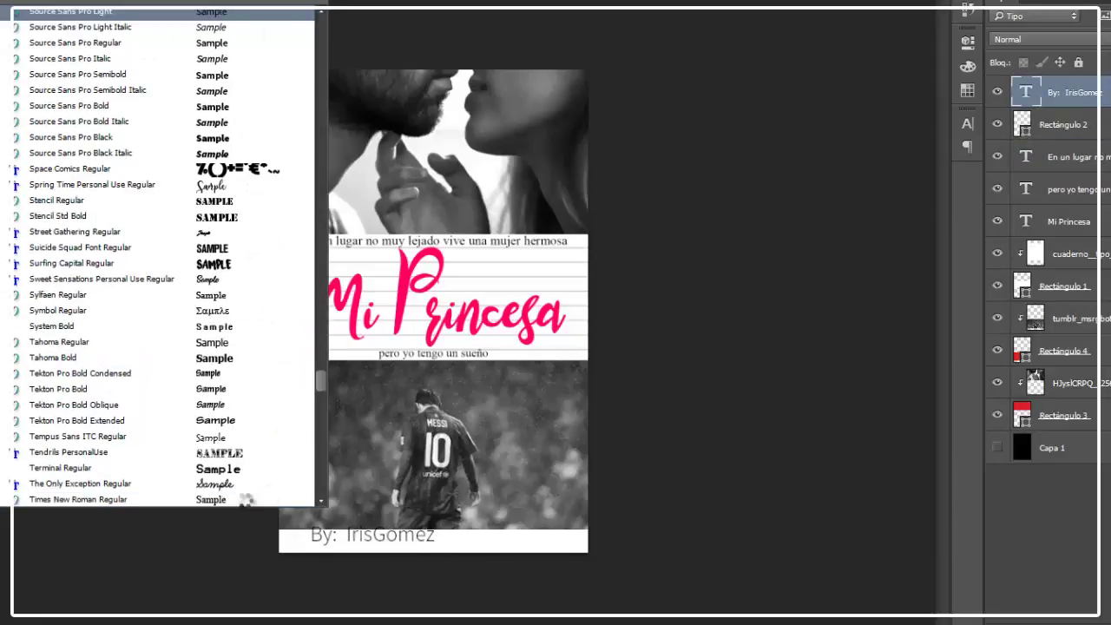
{"action": "scroll", "coordinate": [234, 425], "scroll_direction": "down", "scroll_amount": 3}
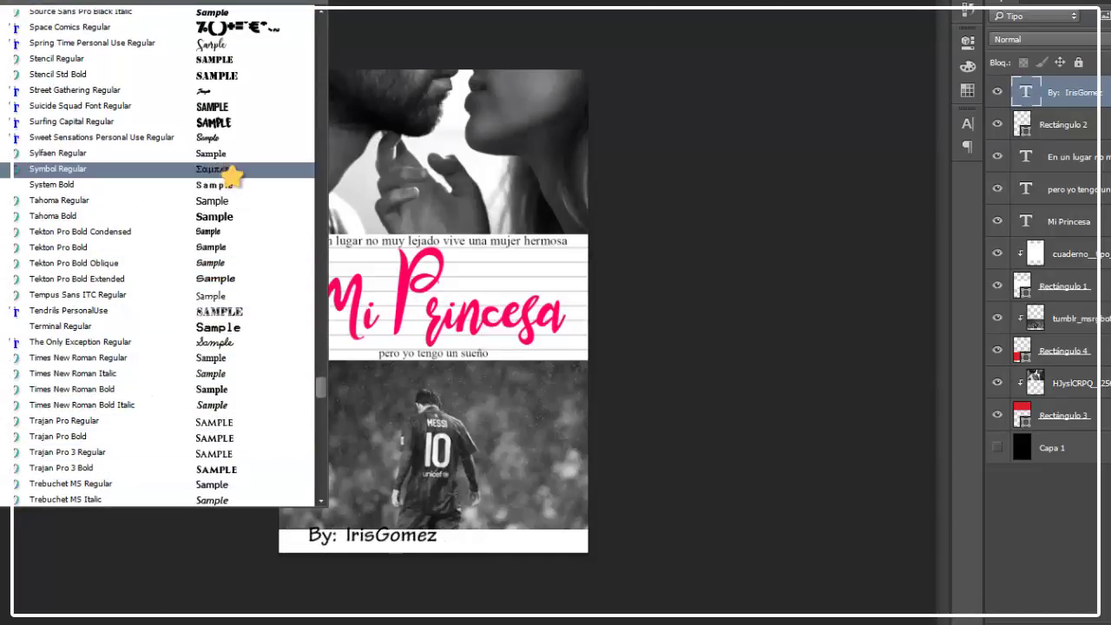
{"action": "scroll", "coordinate": [252, 304], "scroll_direction": "down", "scroll_amount": 1}
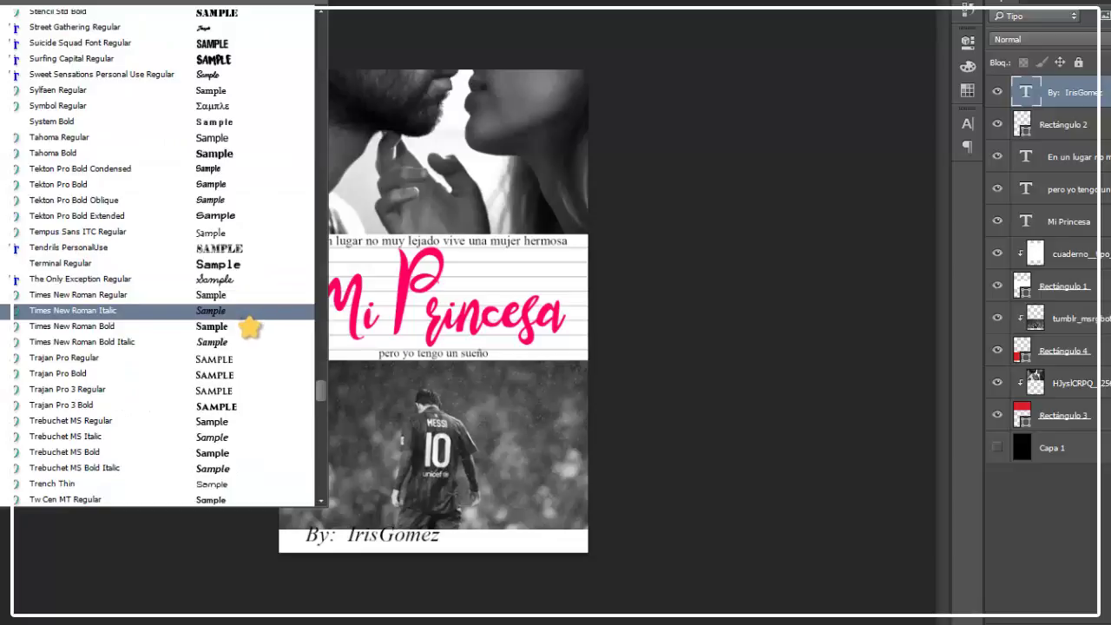
{"action": "left_click", "coordinate": [235, 328]}
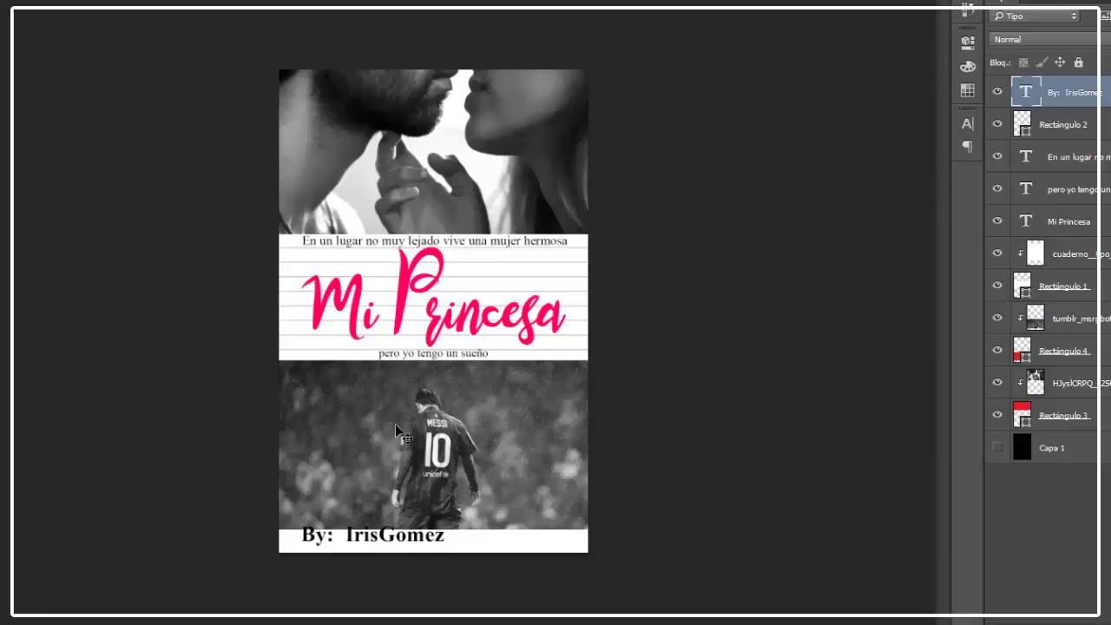
Step: Shrink and centre the author line within the white bottom strip and recolour it with the pink sampled from the title
{"action": "left_click_drag", "start_coordinate": [437, 537], "coordinate": [486, 531]}
{"action": "key", "text": "Return"}
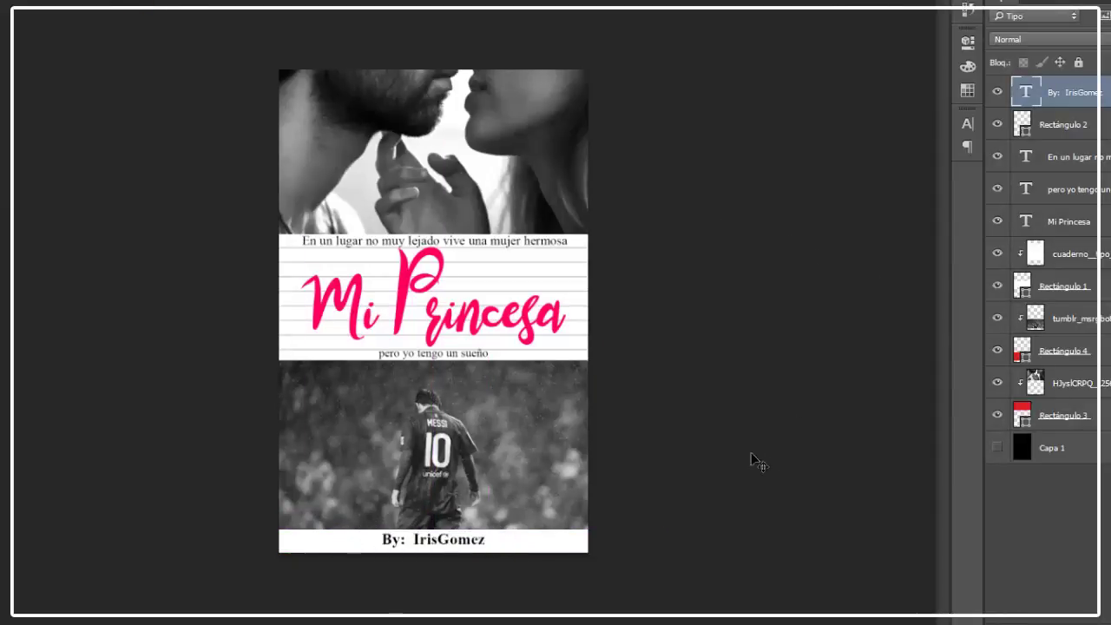
{"action": "key", "text": "ctrl+shift+period"}
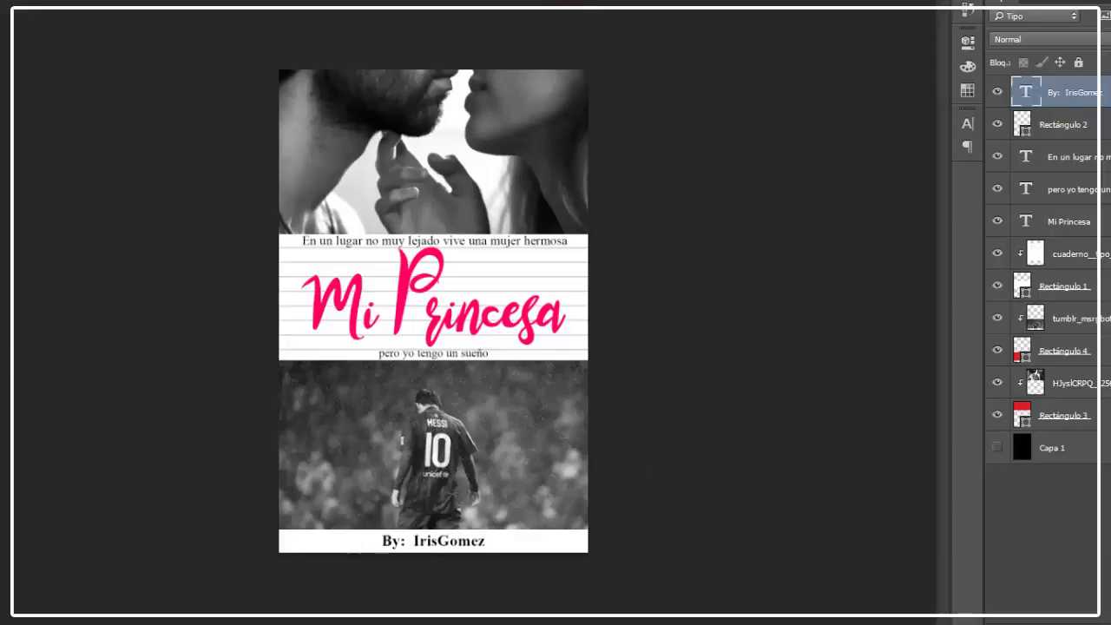
{"action": "left_click", "coordinate": [432, 282]}
{"action": "key", "text": "Return"}
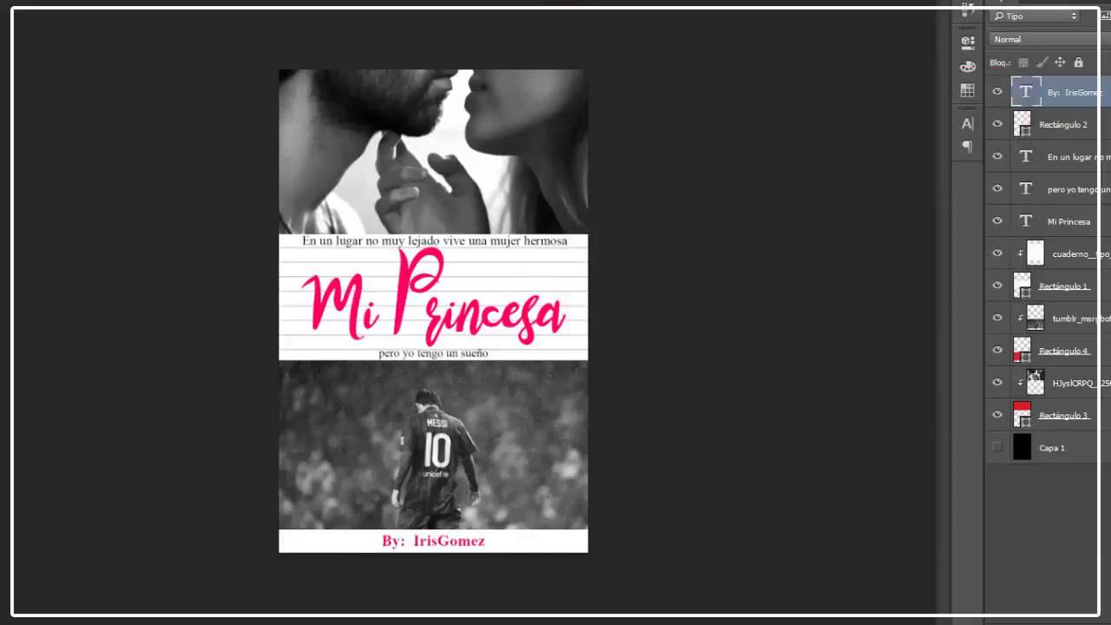